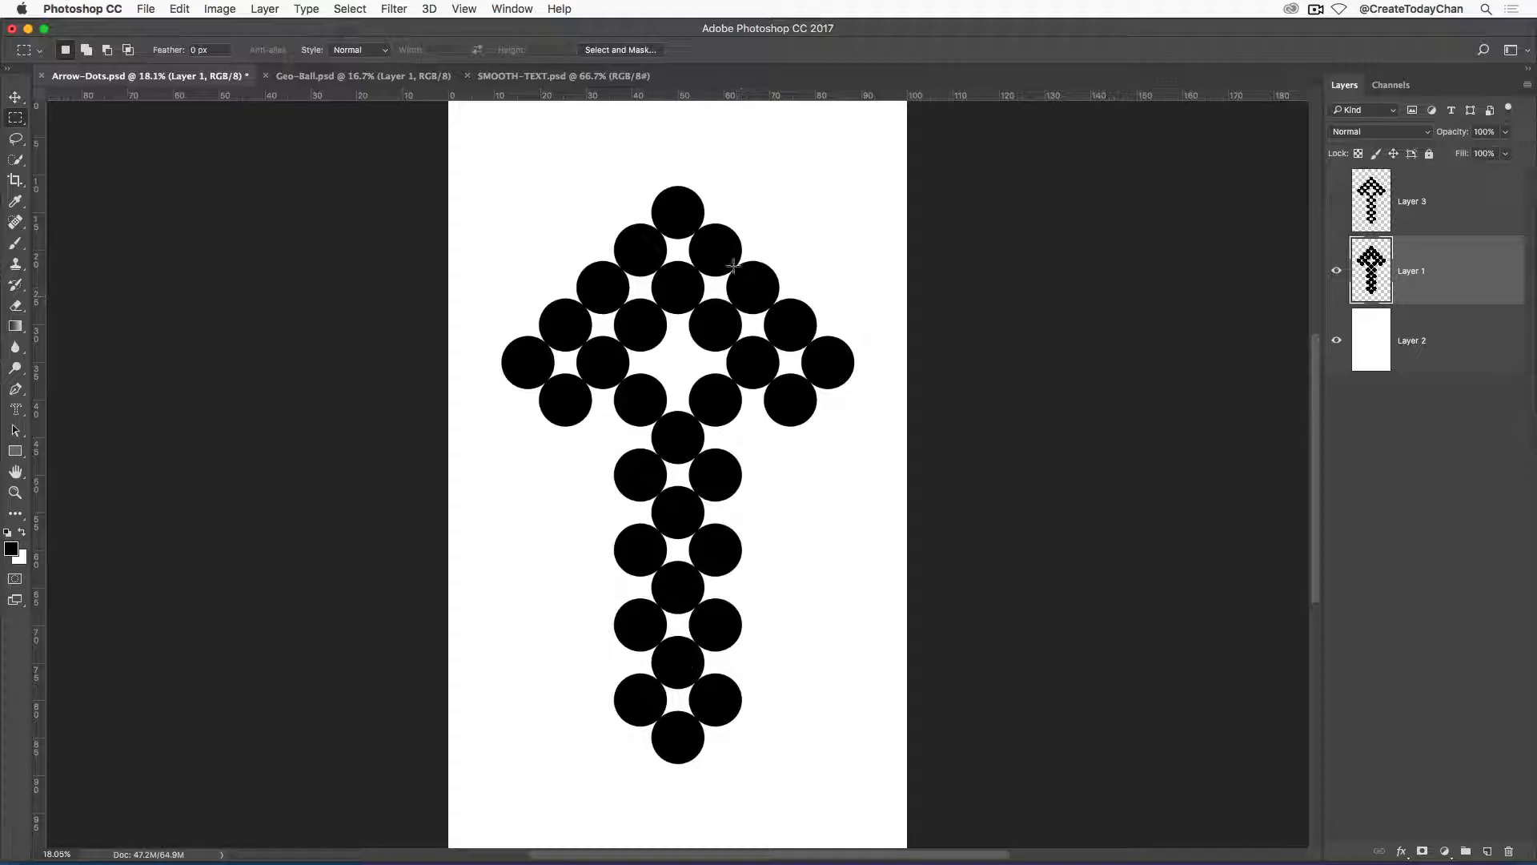
# Hide Layer 1 and show Layer 3 in Arrow-Dots.psd to view the smoothed arrow.
pyautogui.click(1338, 272)
pyautogui.click(1337, 203)
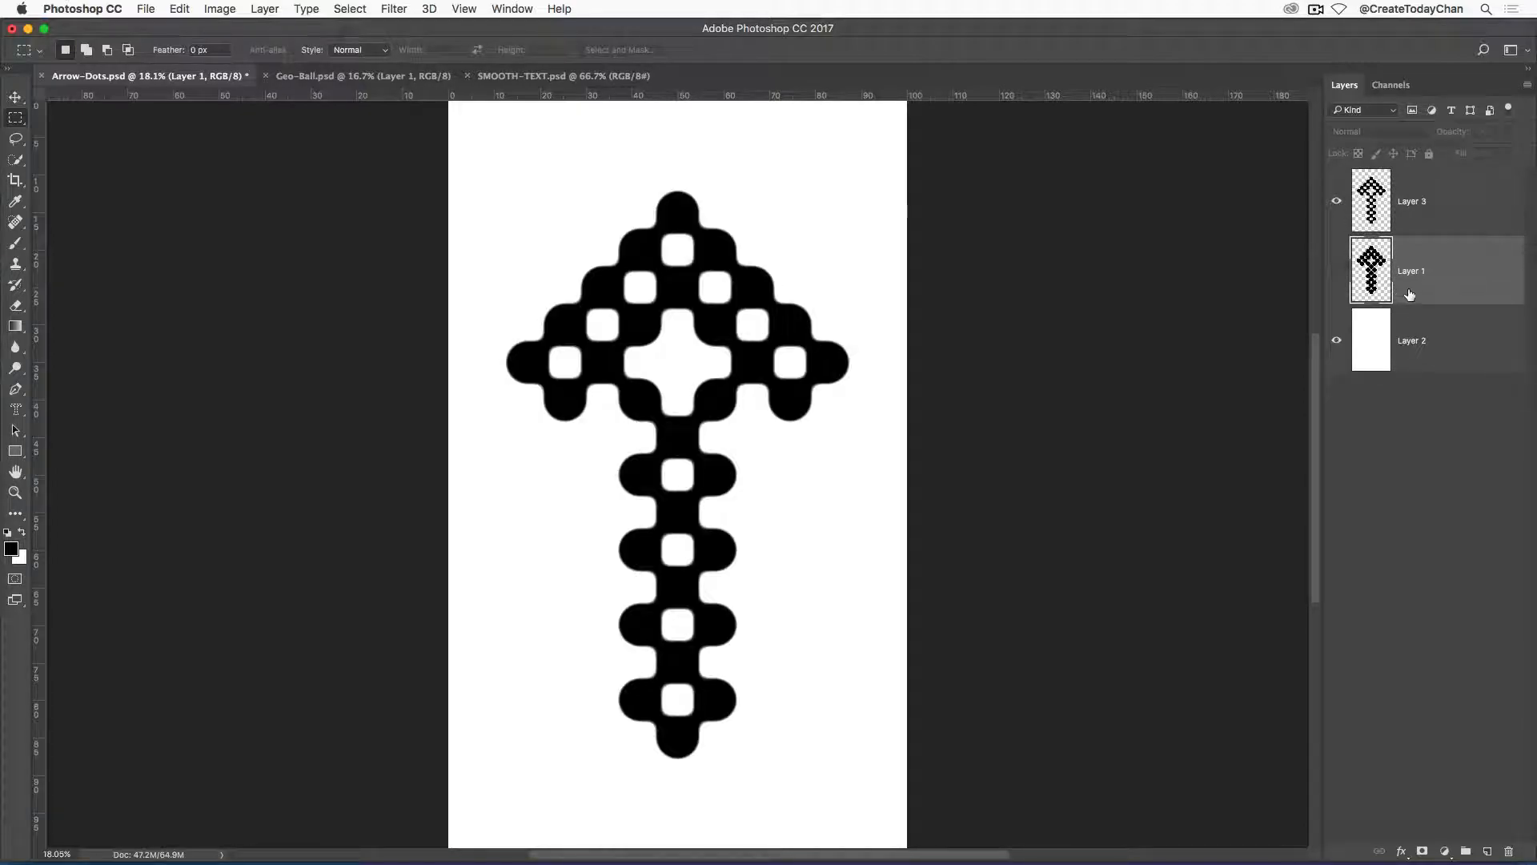
# In Geo-Ball.psd, compare the original and smoothed artwork by swapping Layer 1 for Layer 2, then restore Layer 1.
pyautogui.click(329, 76)
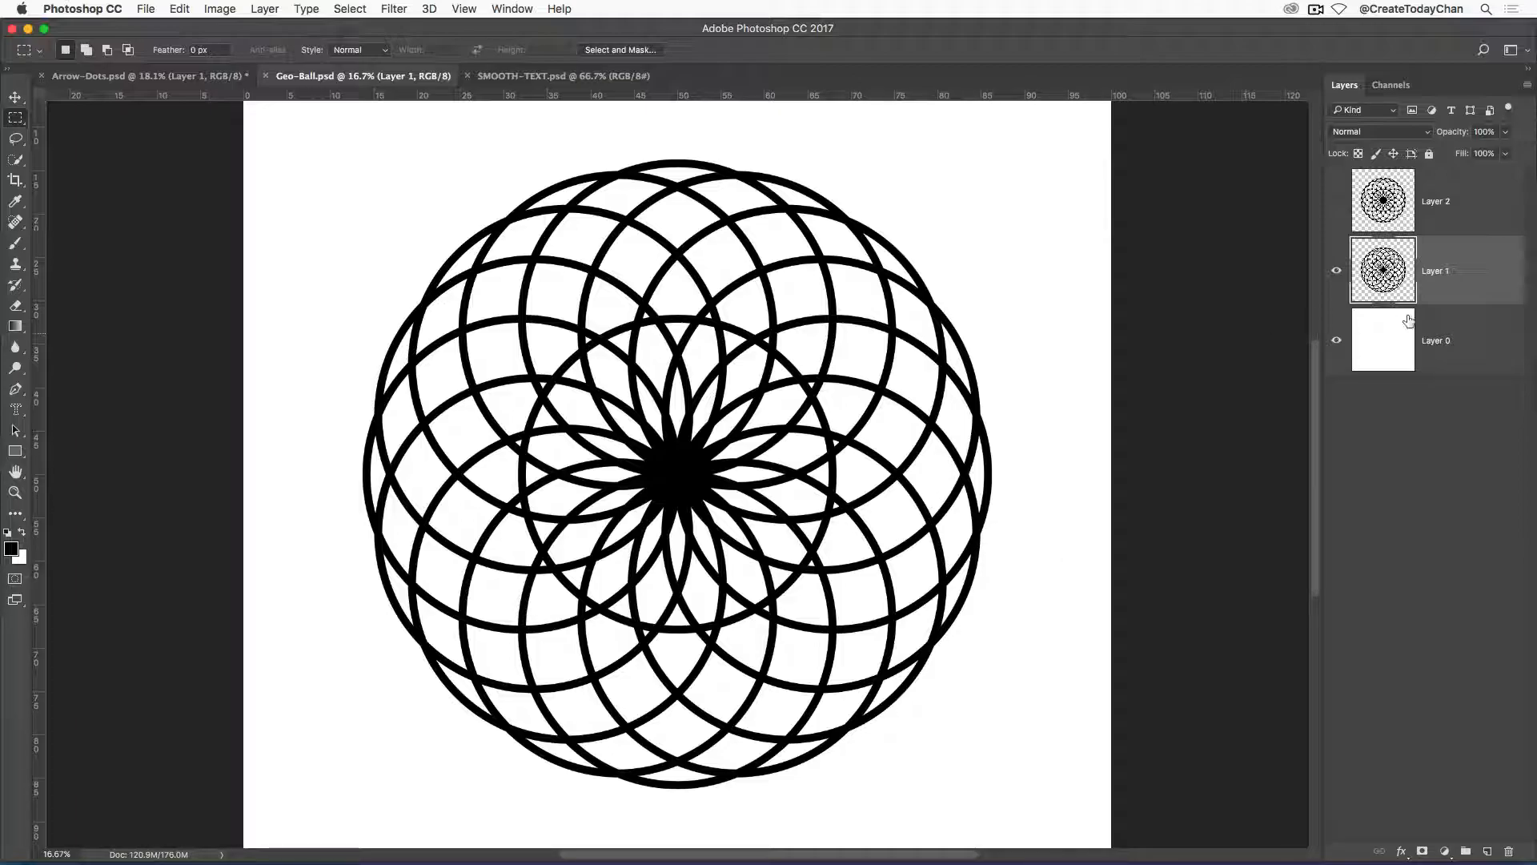
pyautogui.click(1337, 270)
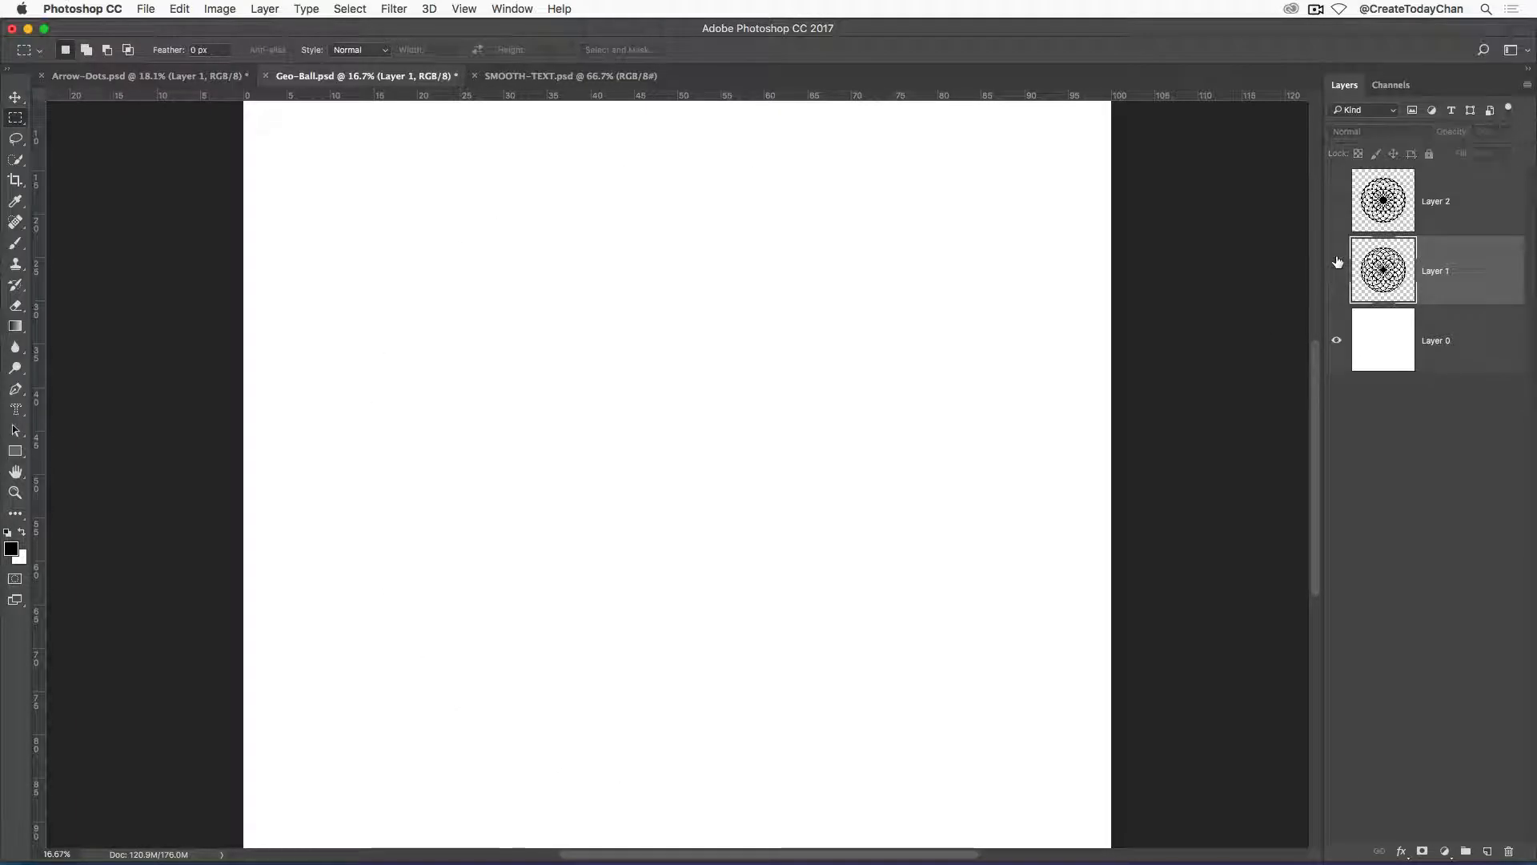
pyautogui.click(1336, 202)
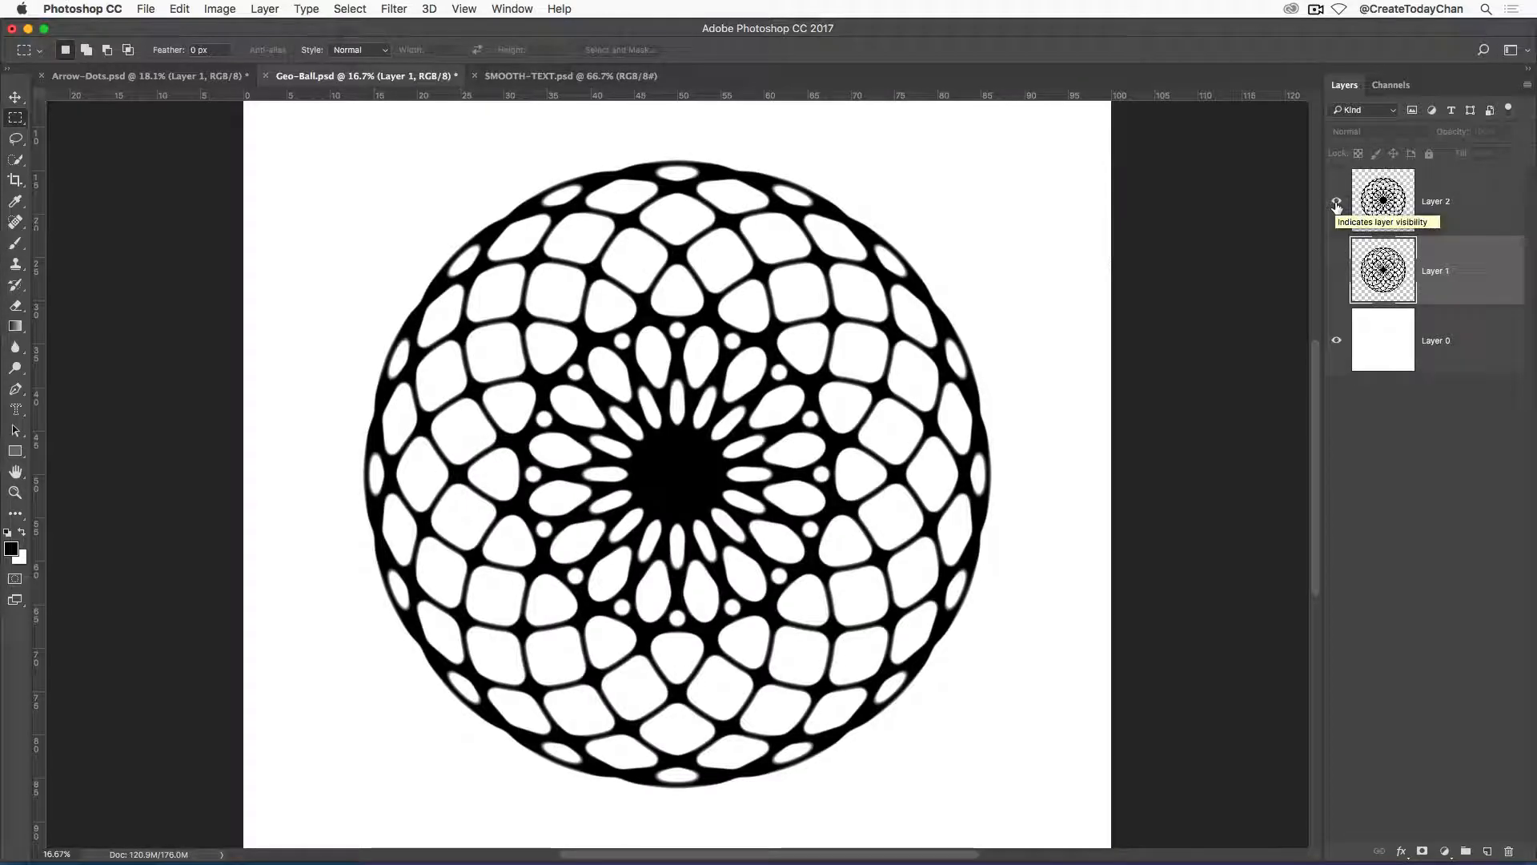
pyautogui.click(1336, 201)
pyautogui.click(1337, 270)
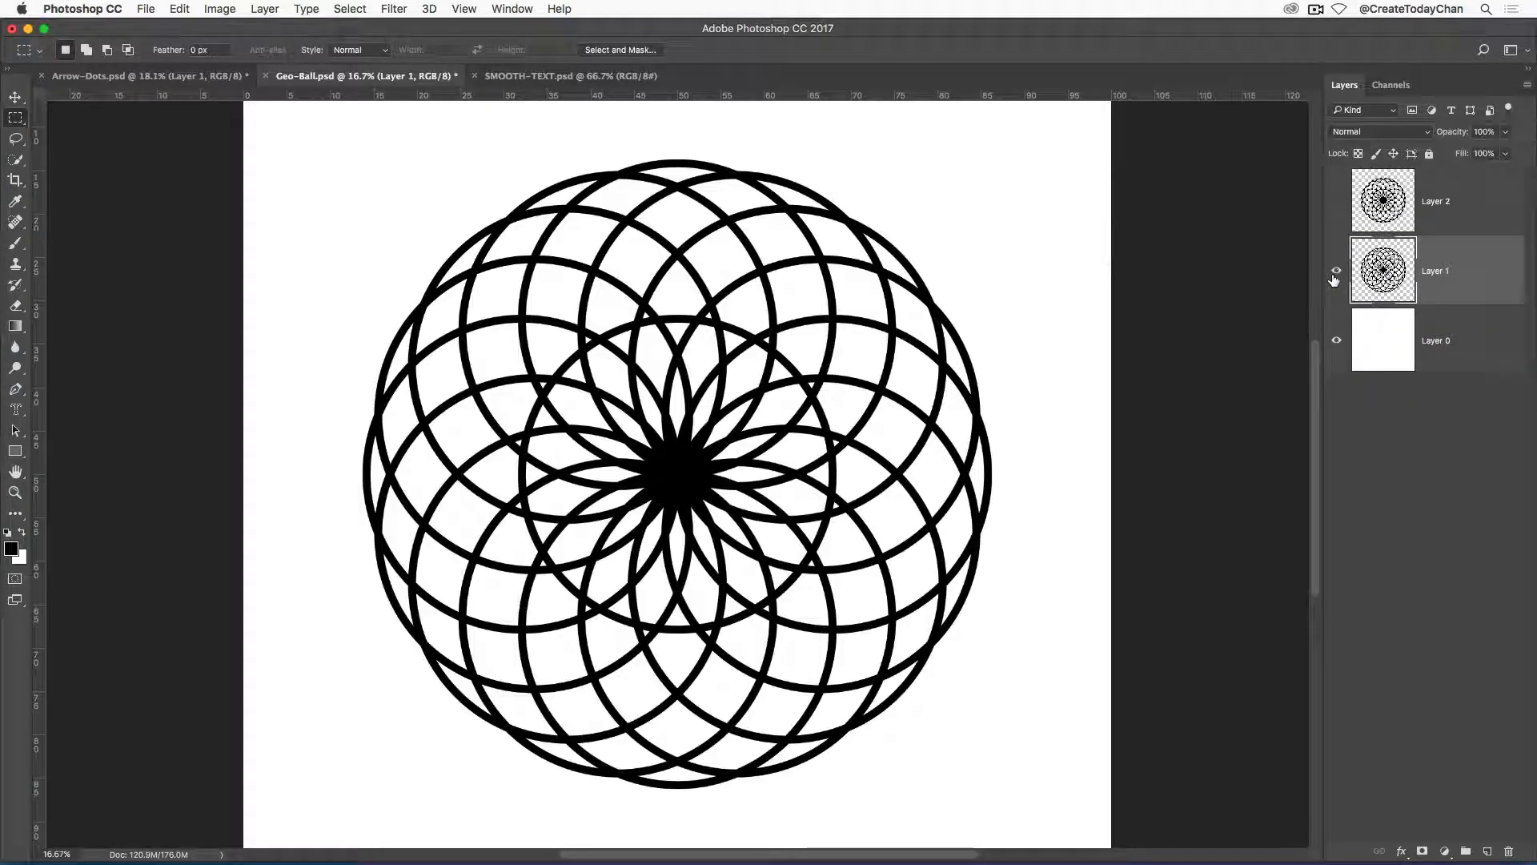
pyautogui.click(1388, 553)
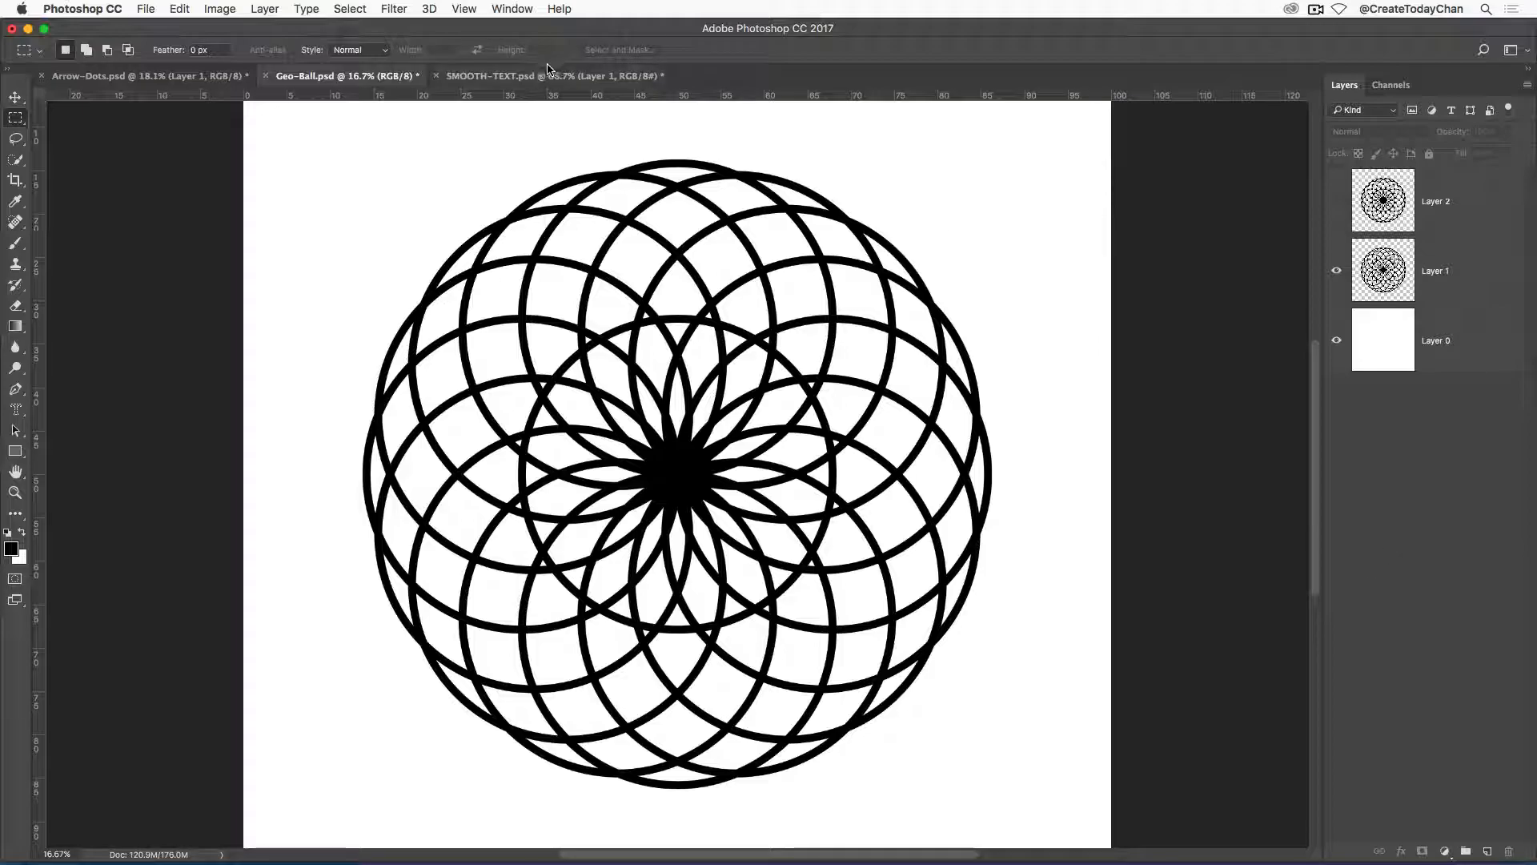
# In SMOOTH-TEXT.psd, hide Layer 1 and show Layer 2 to view the smoothed lettering.
pyautogui.click(513, 76)
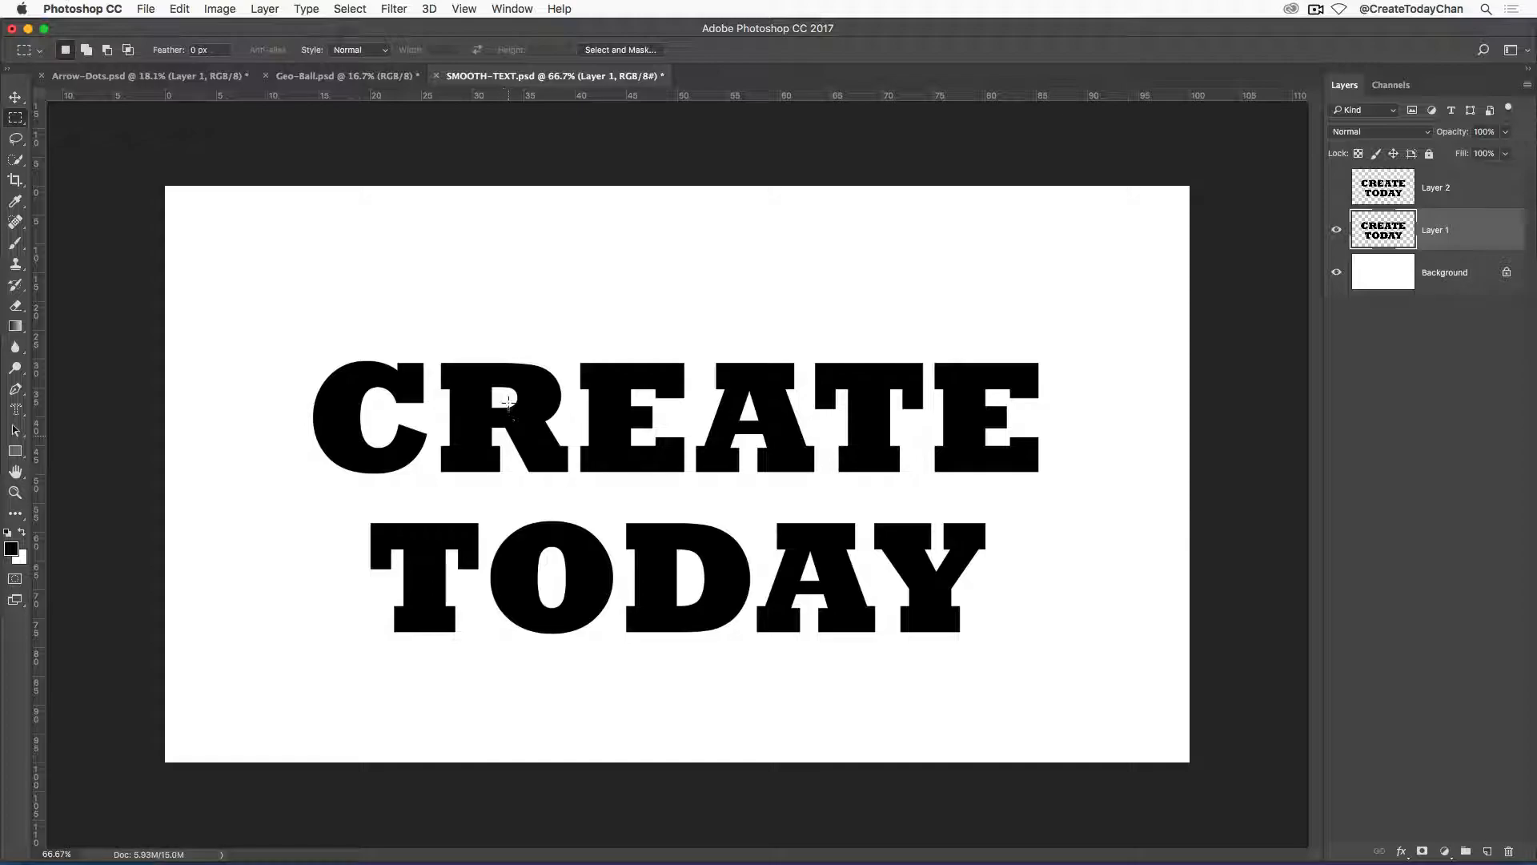
pyautogui.click(1337, 230)
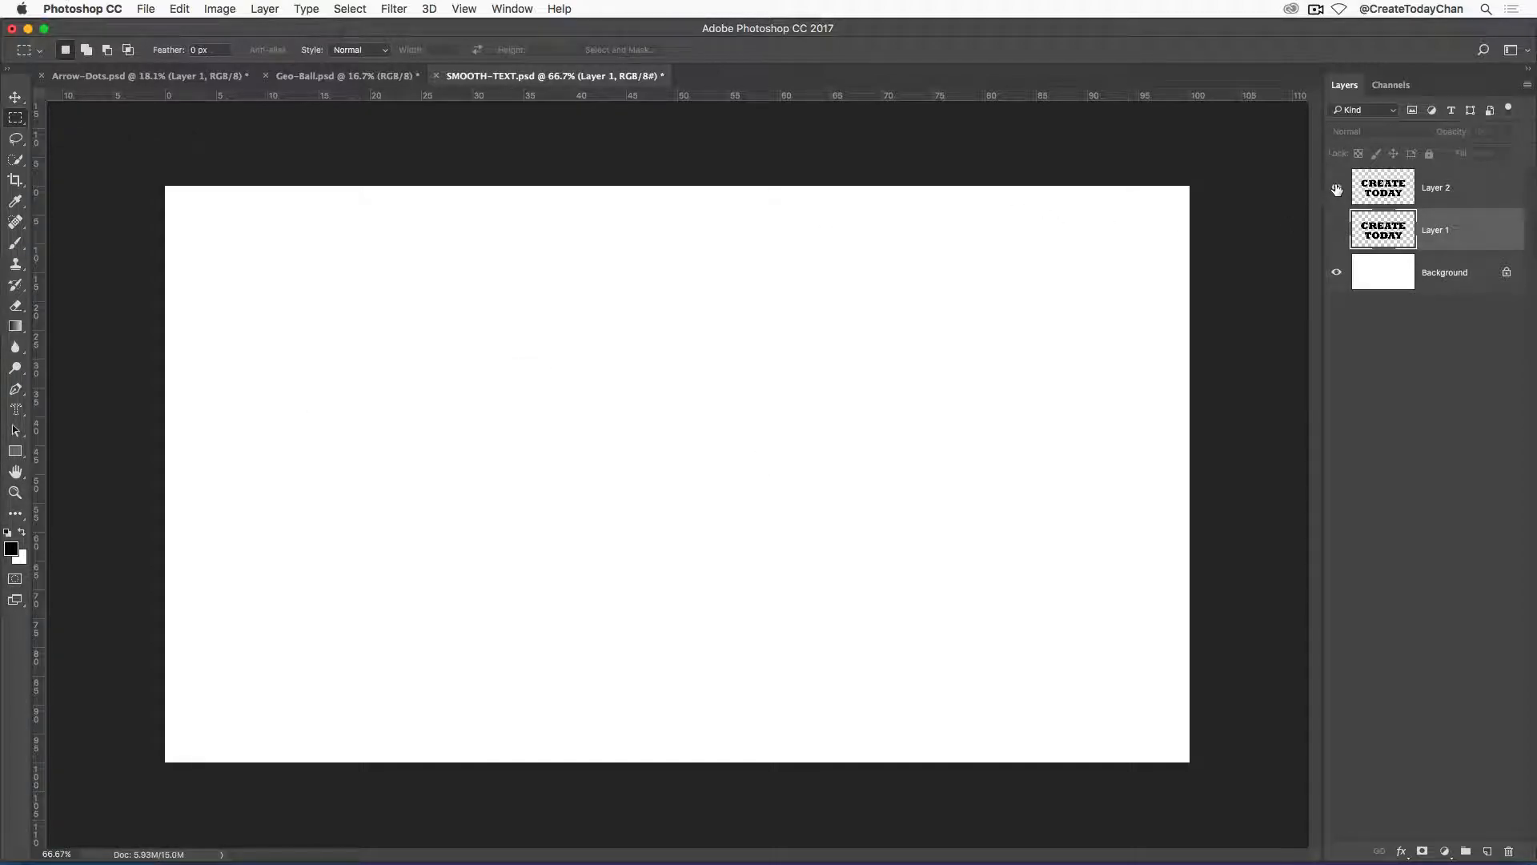
pyautogui.click(1336, 189)
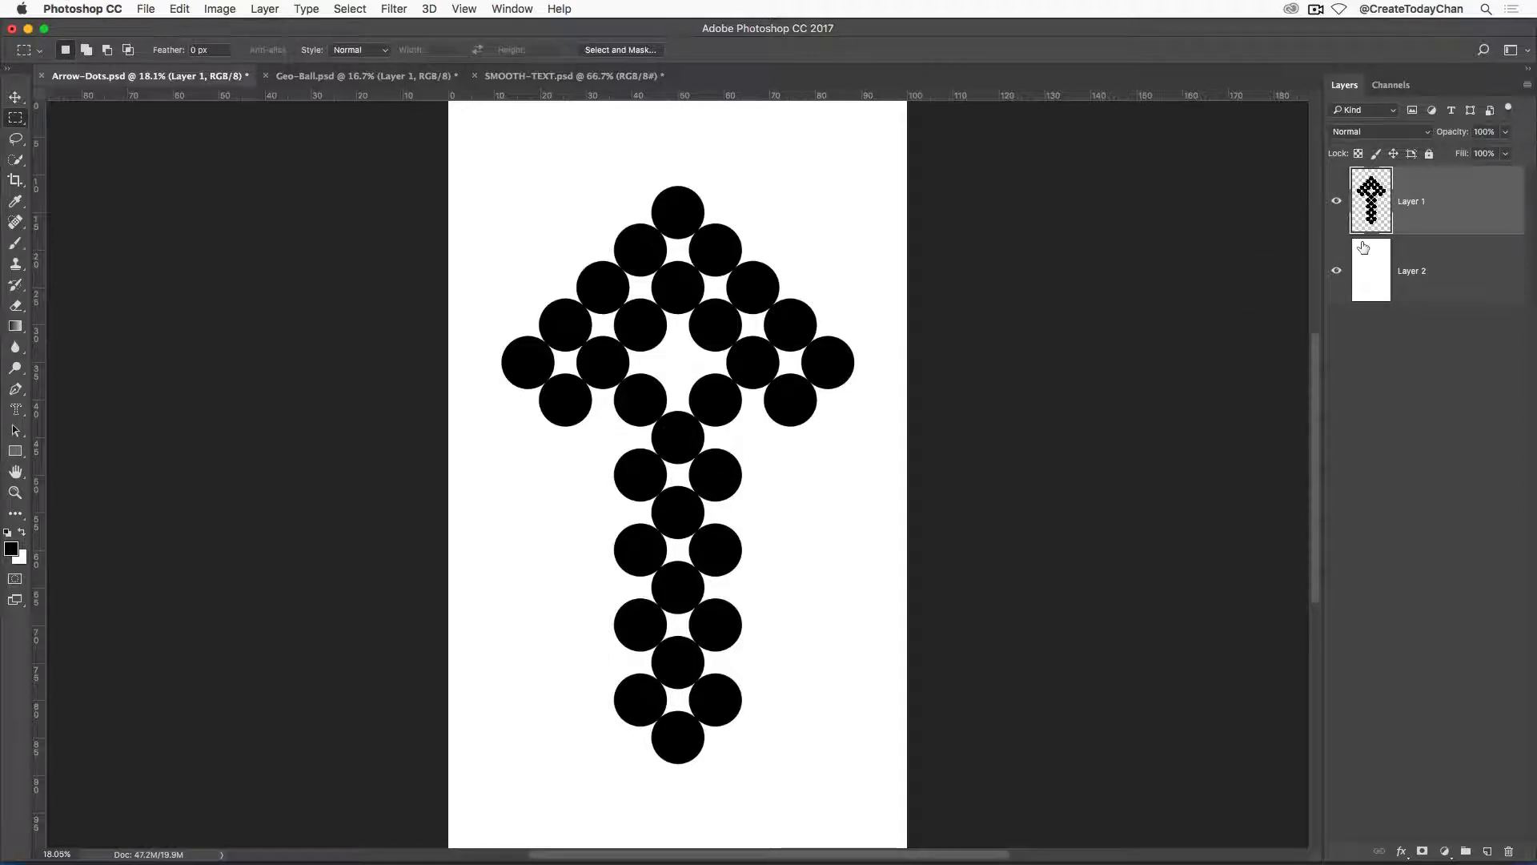
# Load the dots on Layer 1 of Arrow-Dots.psd as a selection, save it as a new channel named CLEAN, and deselect.
pyautogui.click(1335, 204)
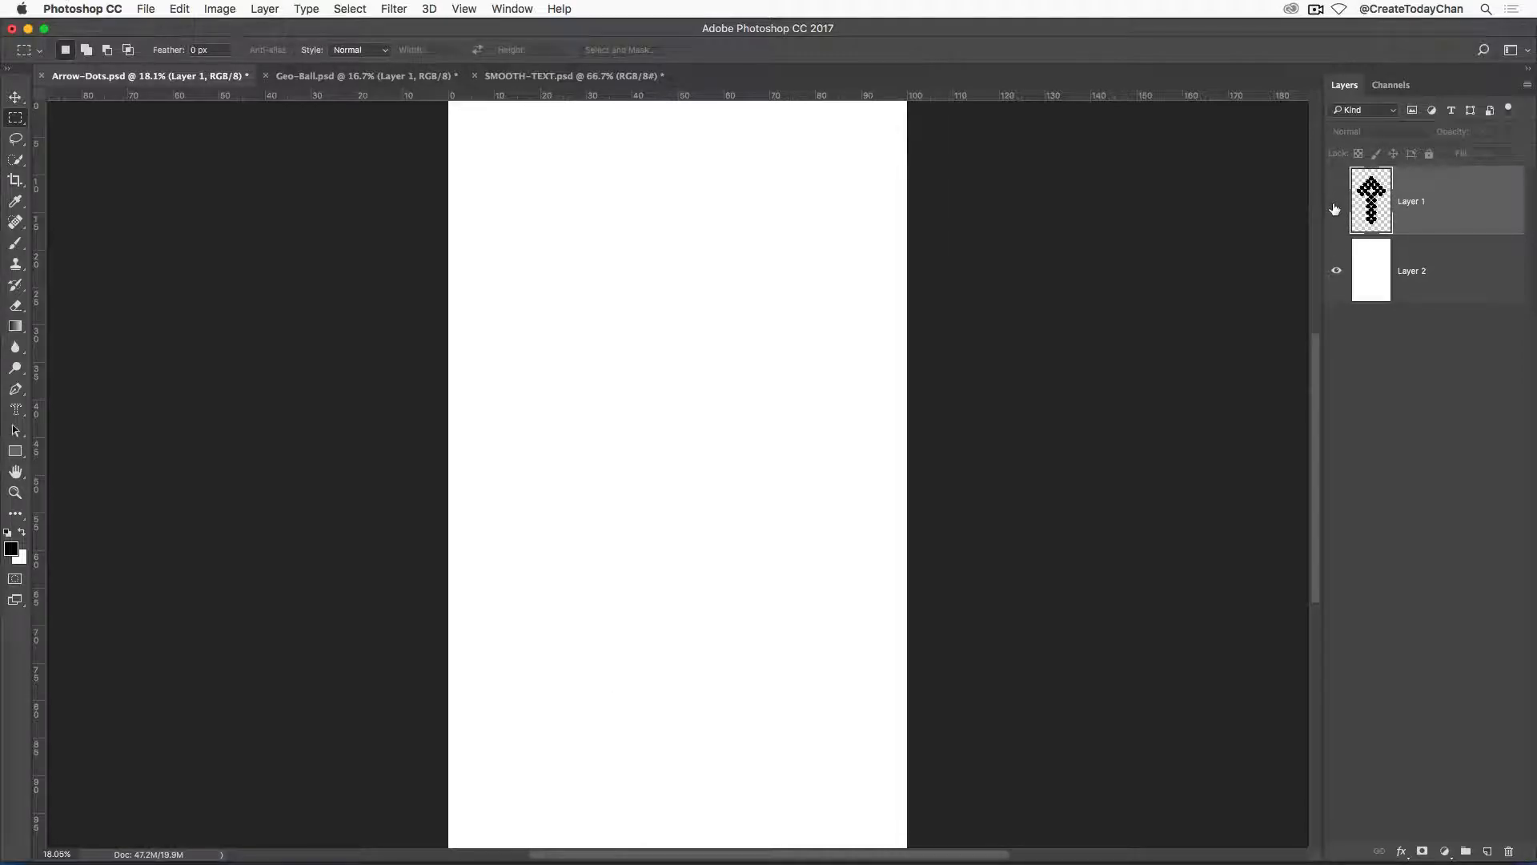
pyautogui.click(1334, 206)
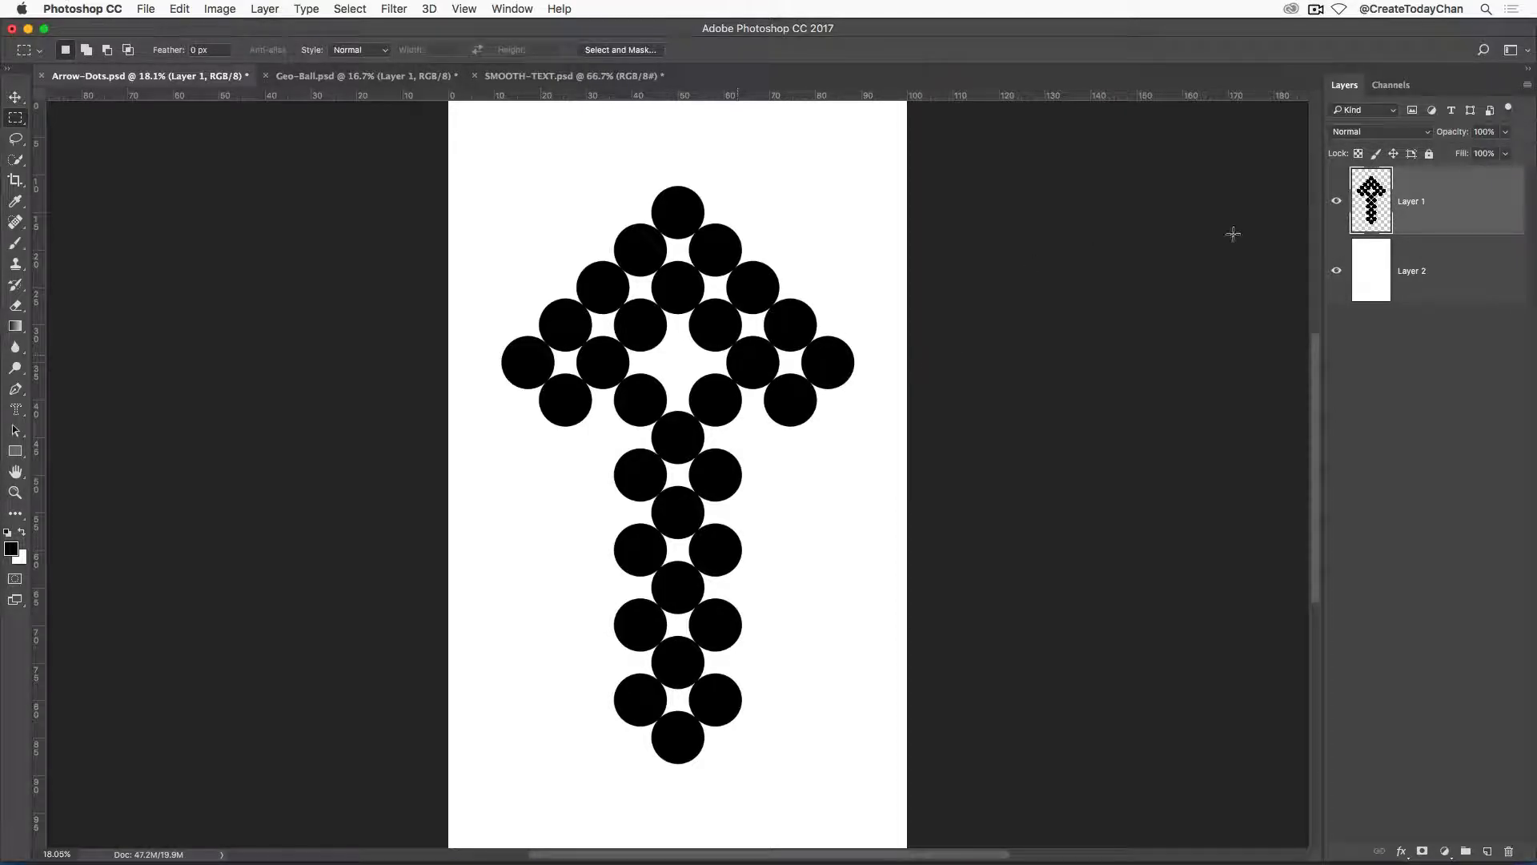
pyautogui.keyDown('super'); pyautogui.click(1377, 227); pyautogui.keyUp('super')
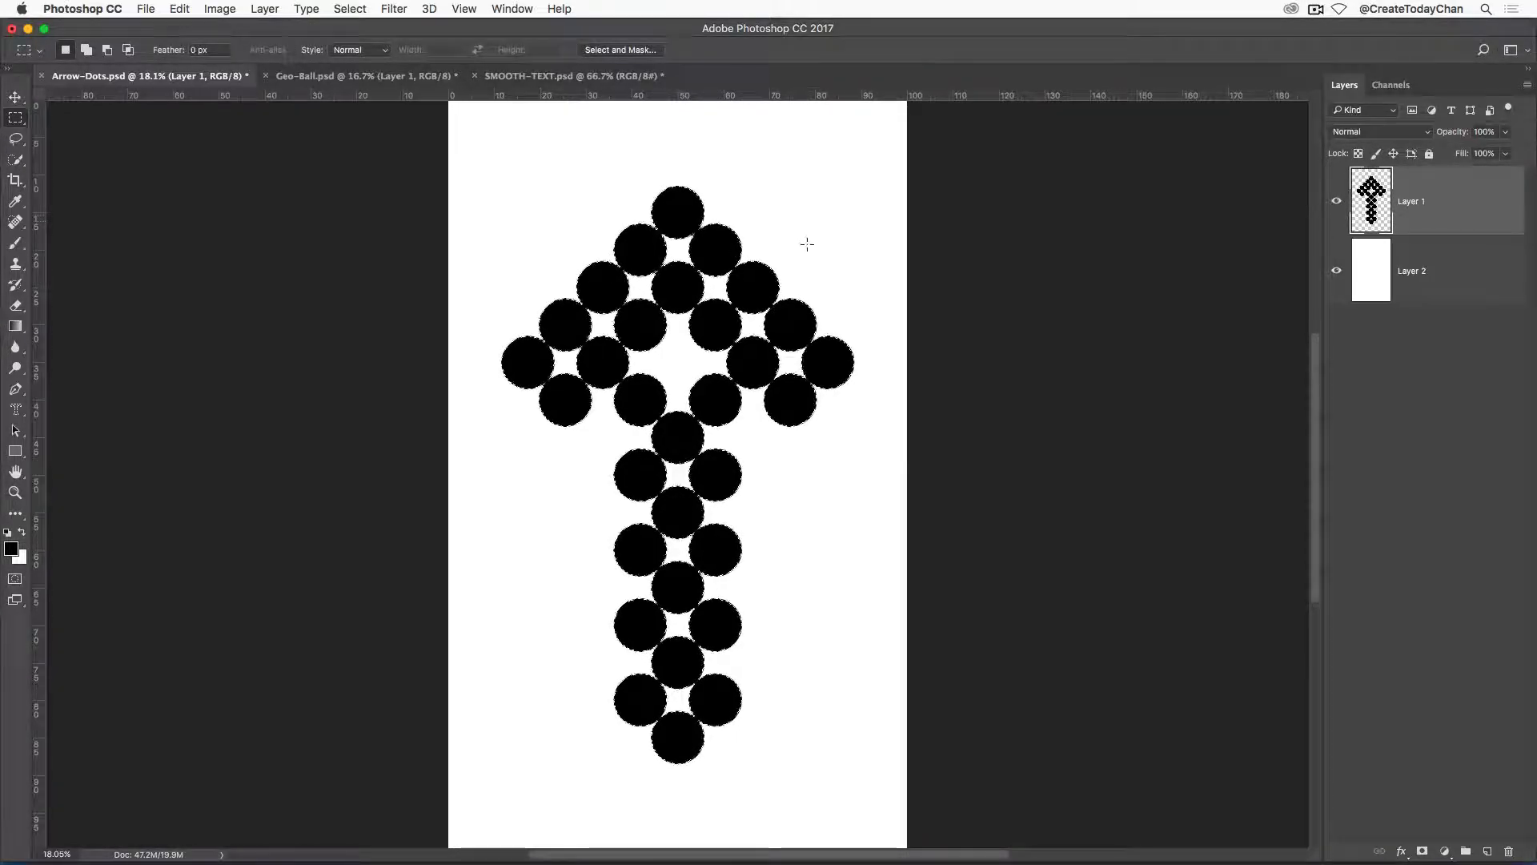
pyautogui.rightClick(713, 248)
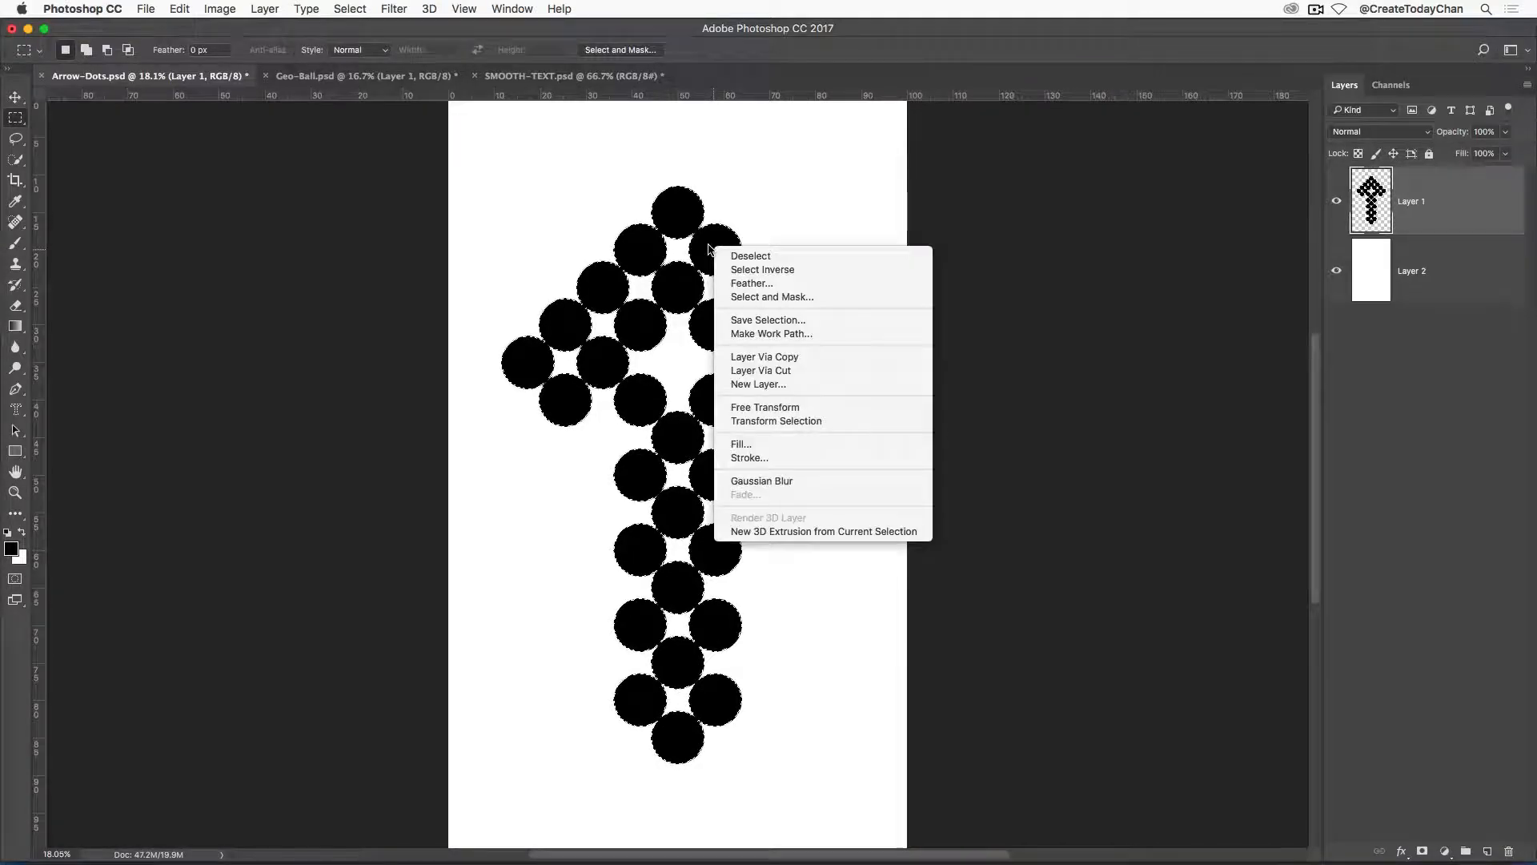
pyautogui.click(748, 320)
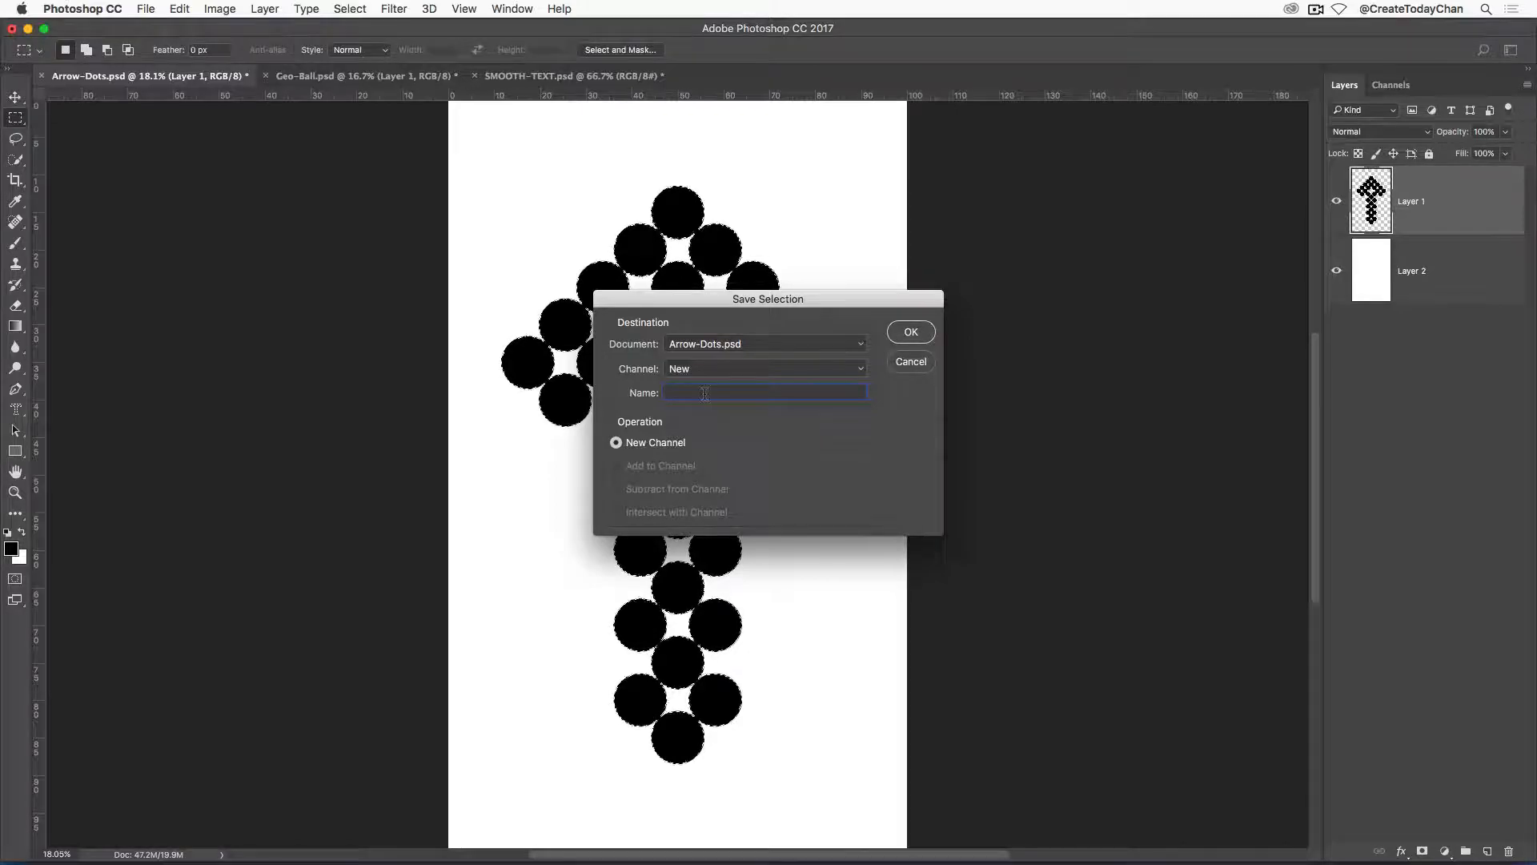
pyautogui.write('CLEAN')
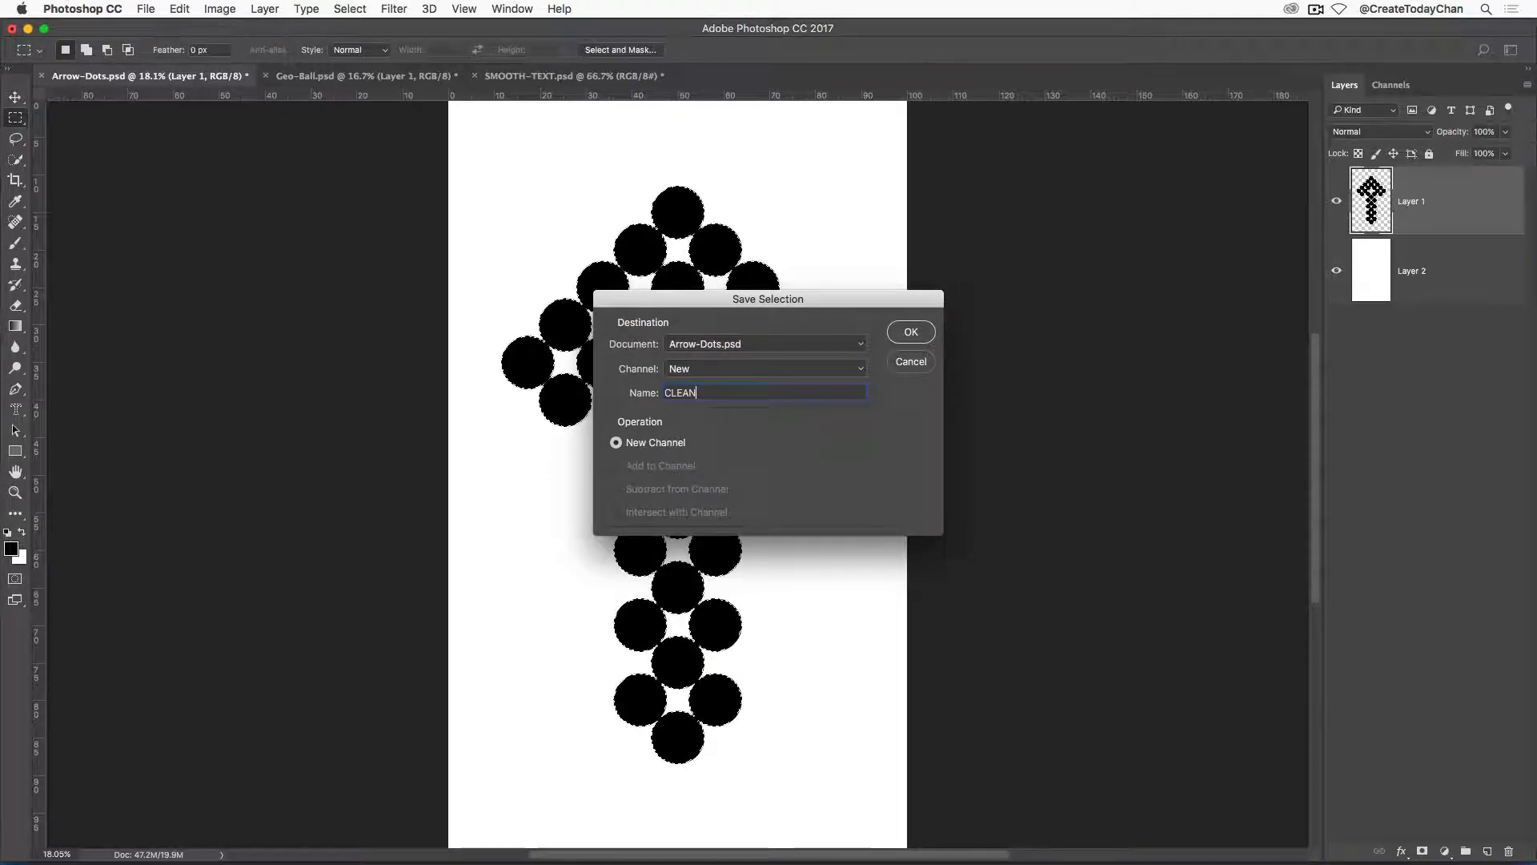
pyautogui.press('Return')
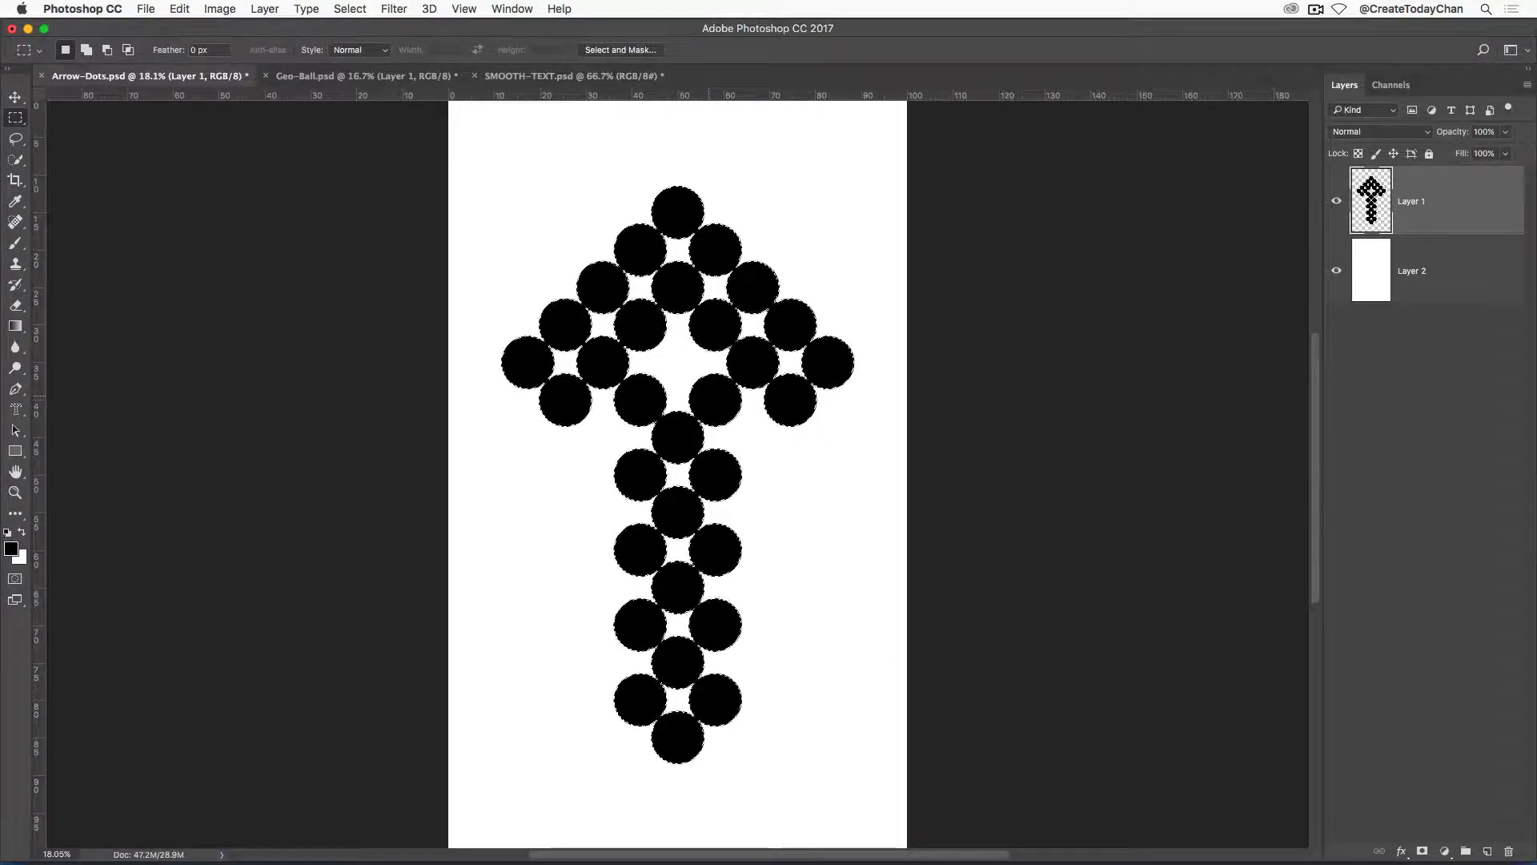
pyautogui.press('super+d')
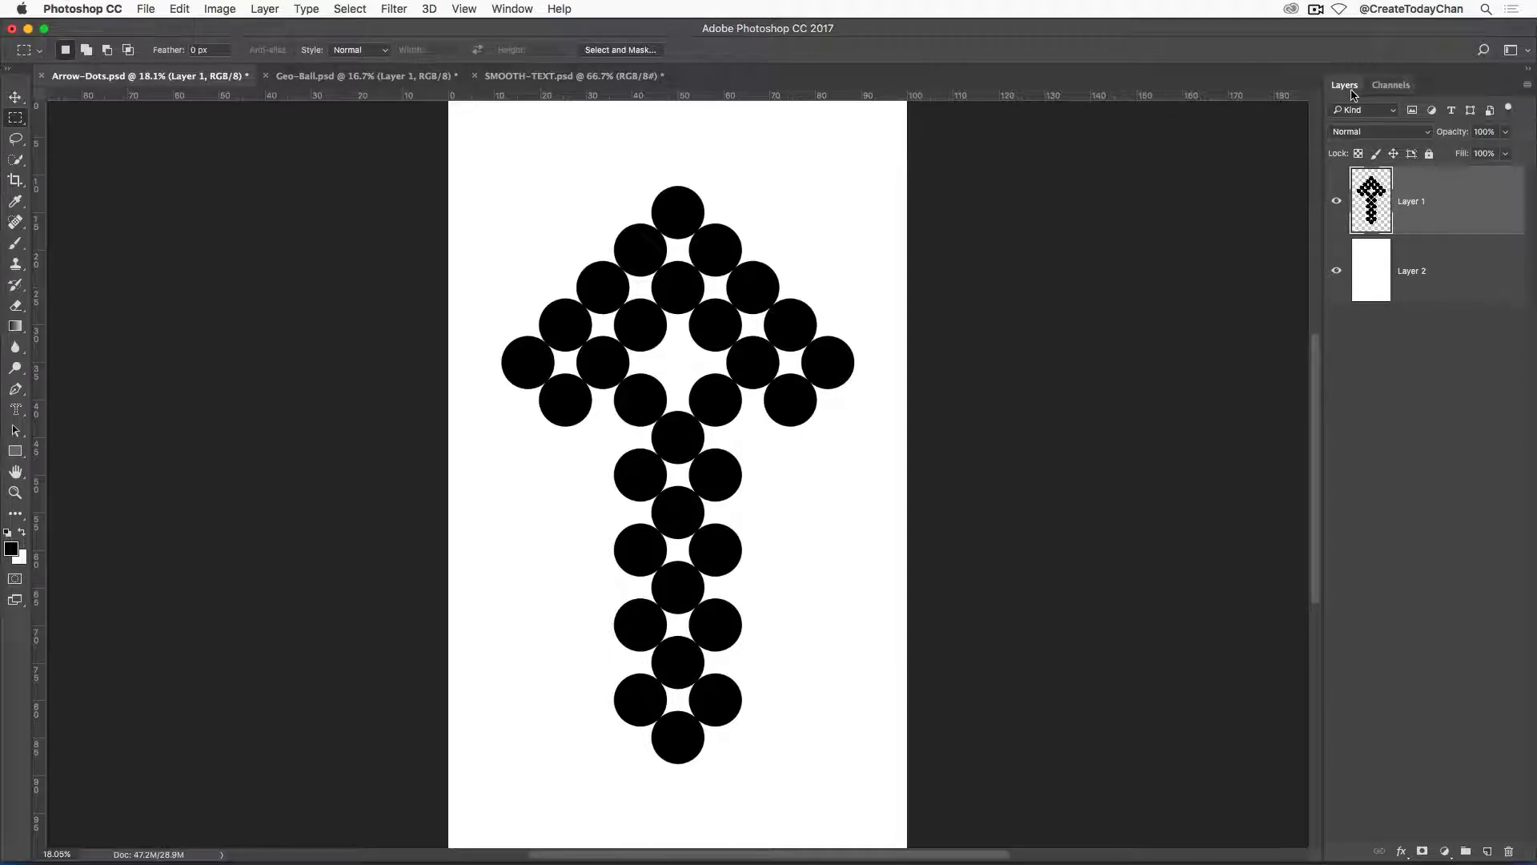
# Apply a Gaussian Blur with a 40-pixel radius to the CLEAN channel.
pyautogui.click(1391, 87)
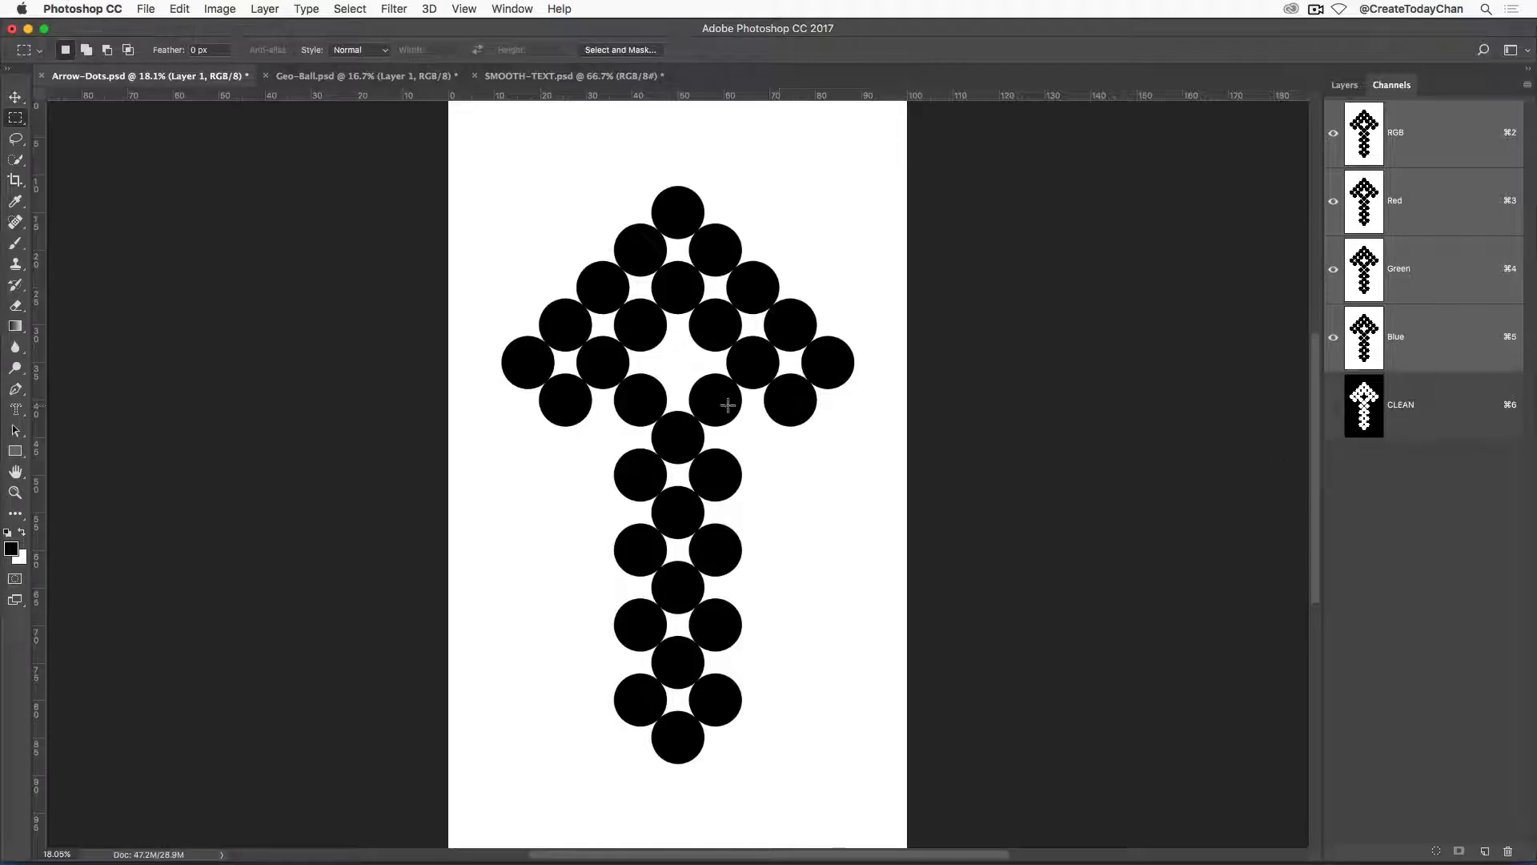
pyautogui.click(1430, 418)
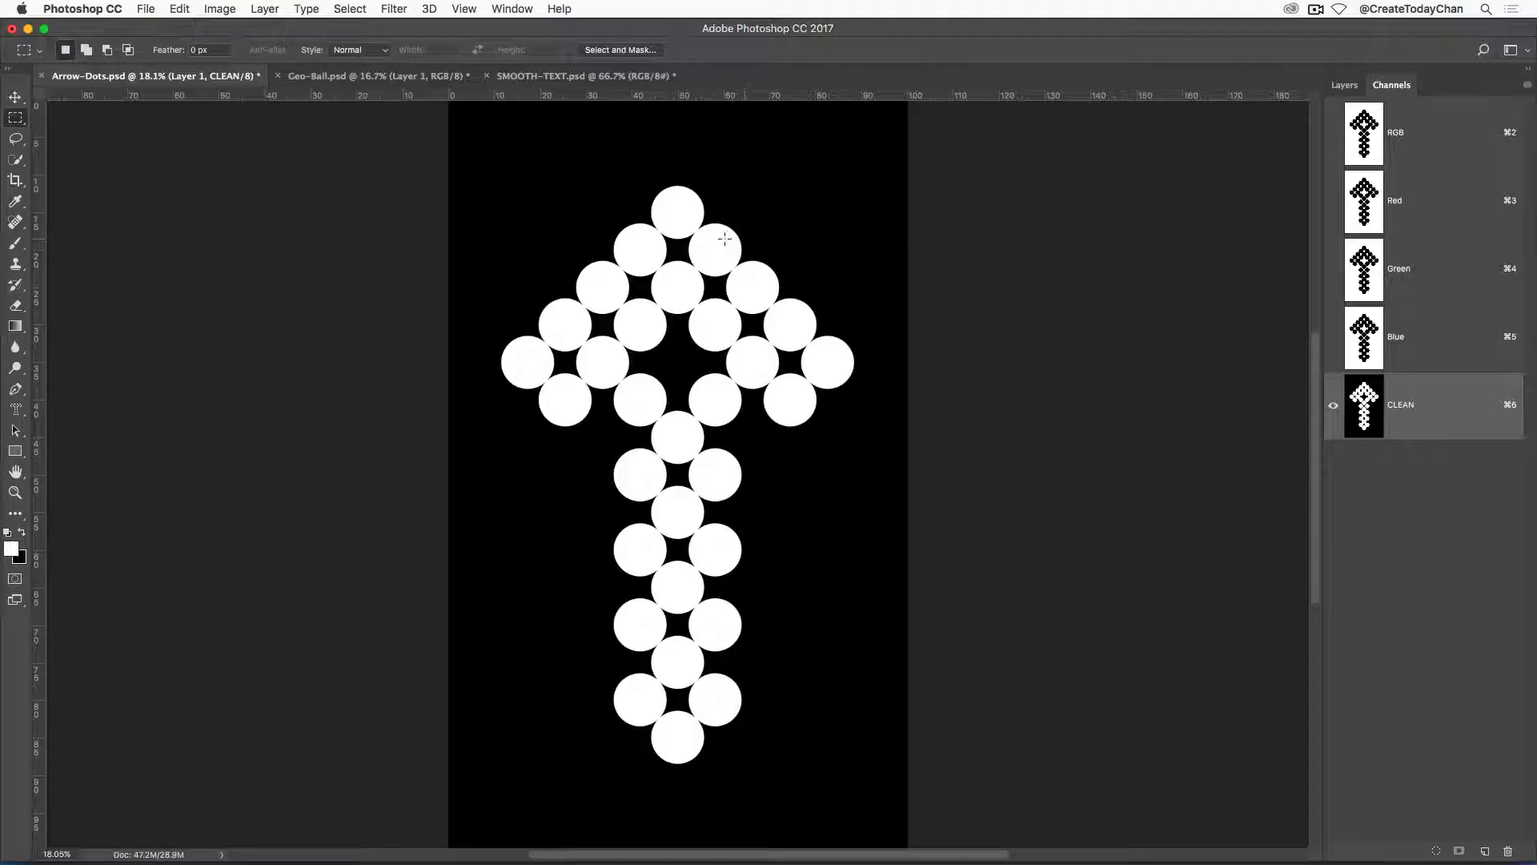
pyautogui.click(394, 9)
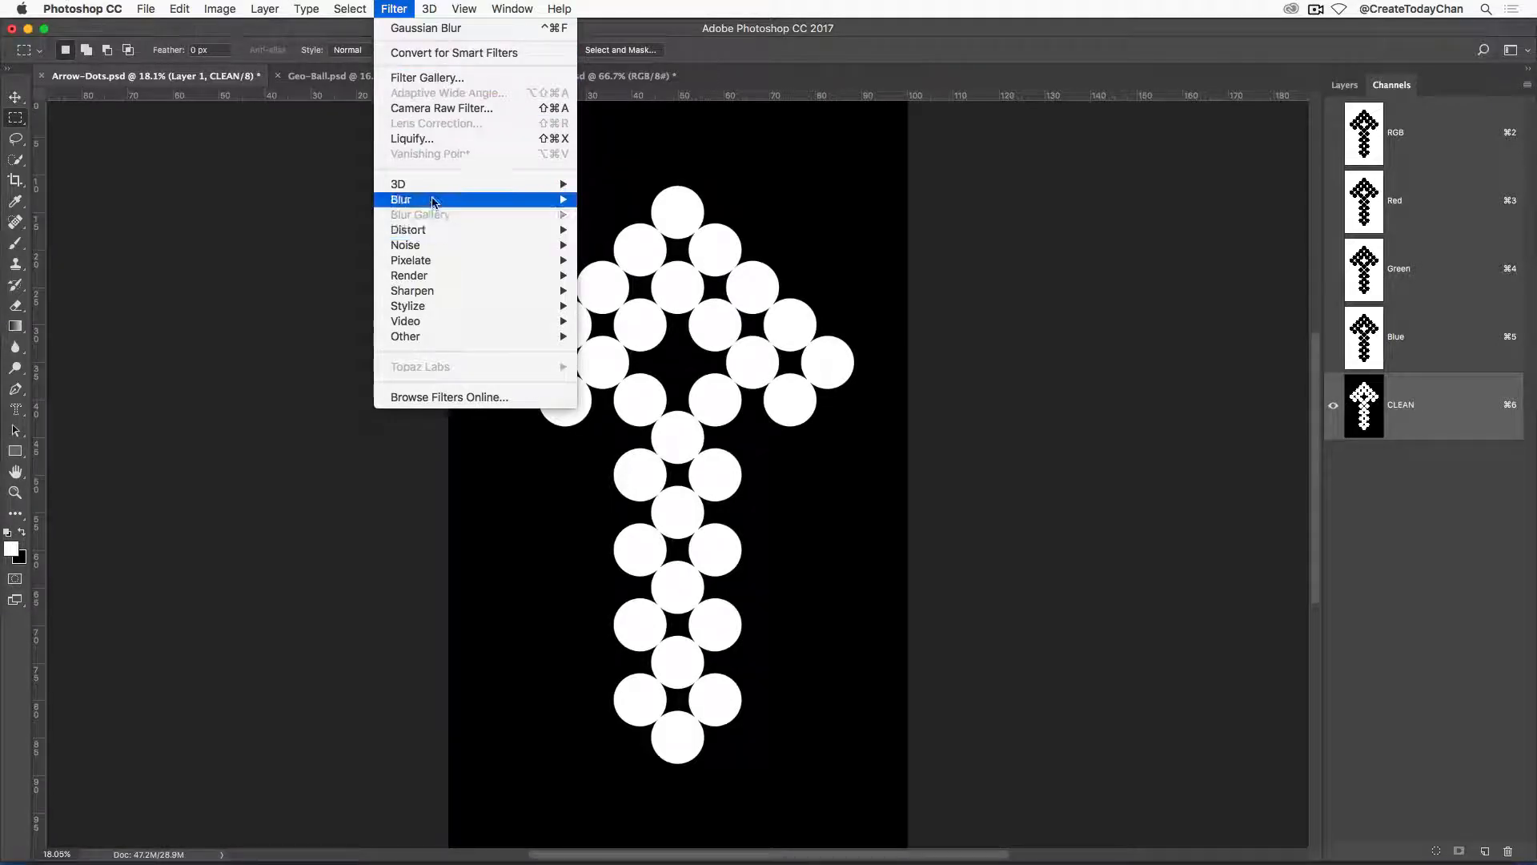
pyautogui.moveTo(433, 201)
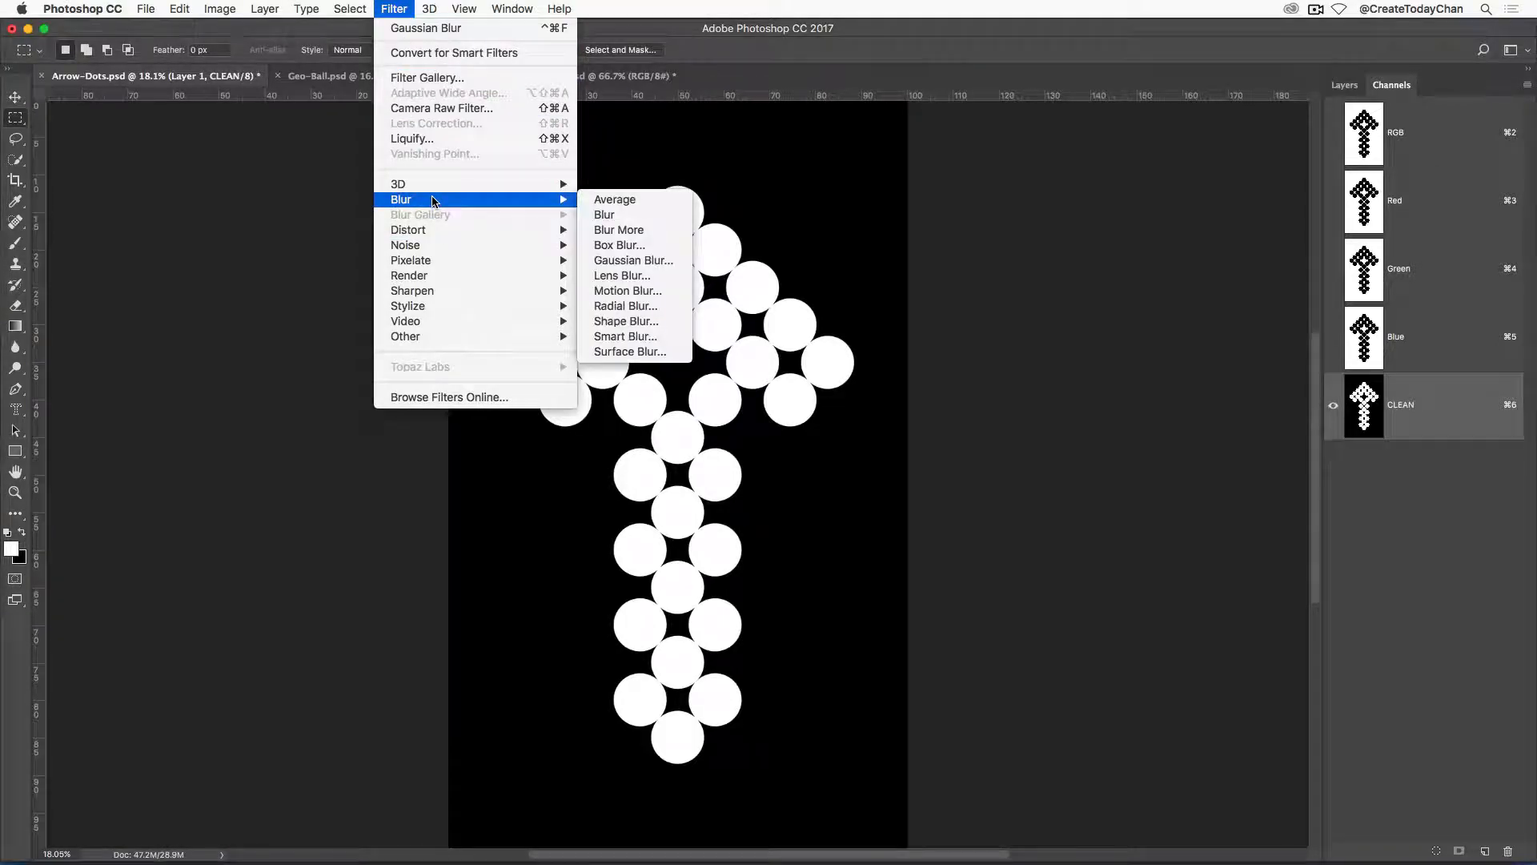
pyautogui.click(661, 264)
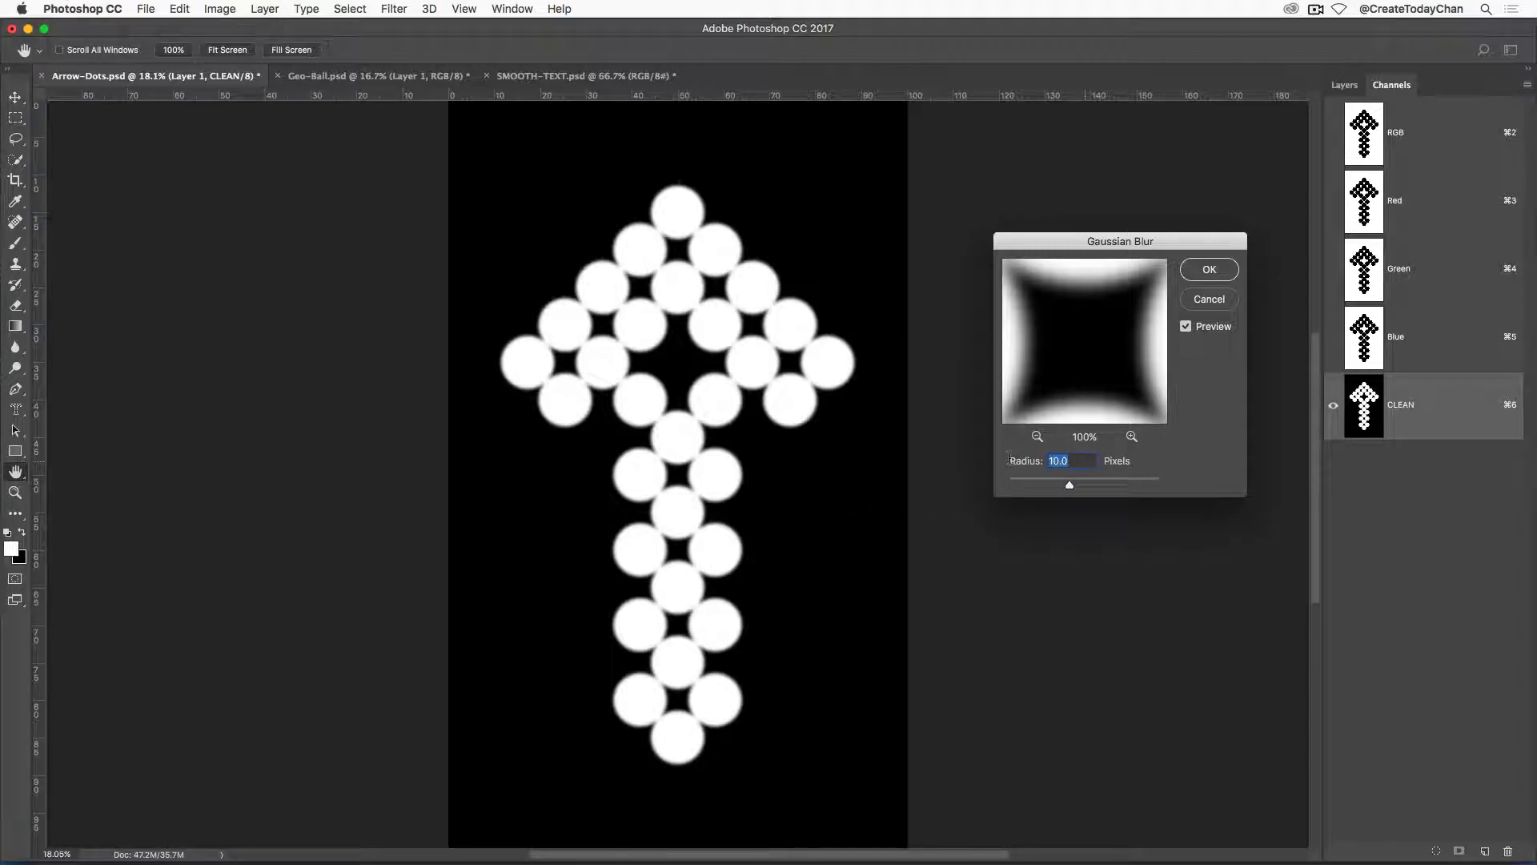
pyautogui.write('40')
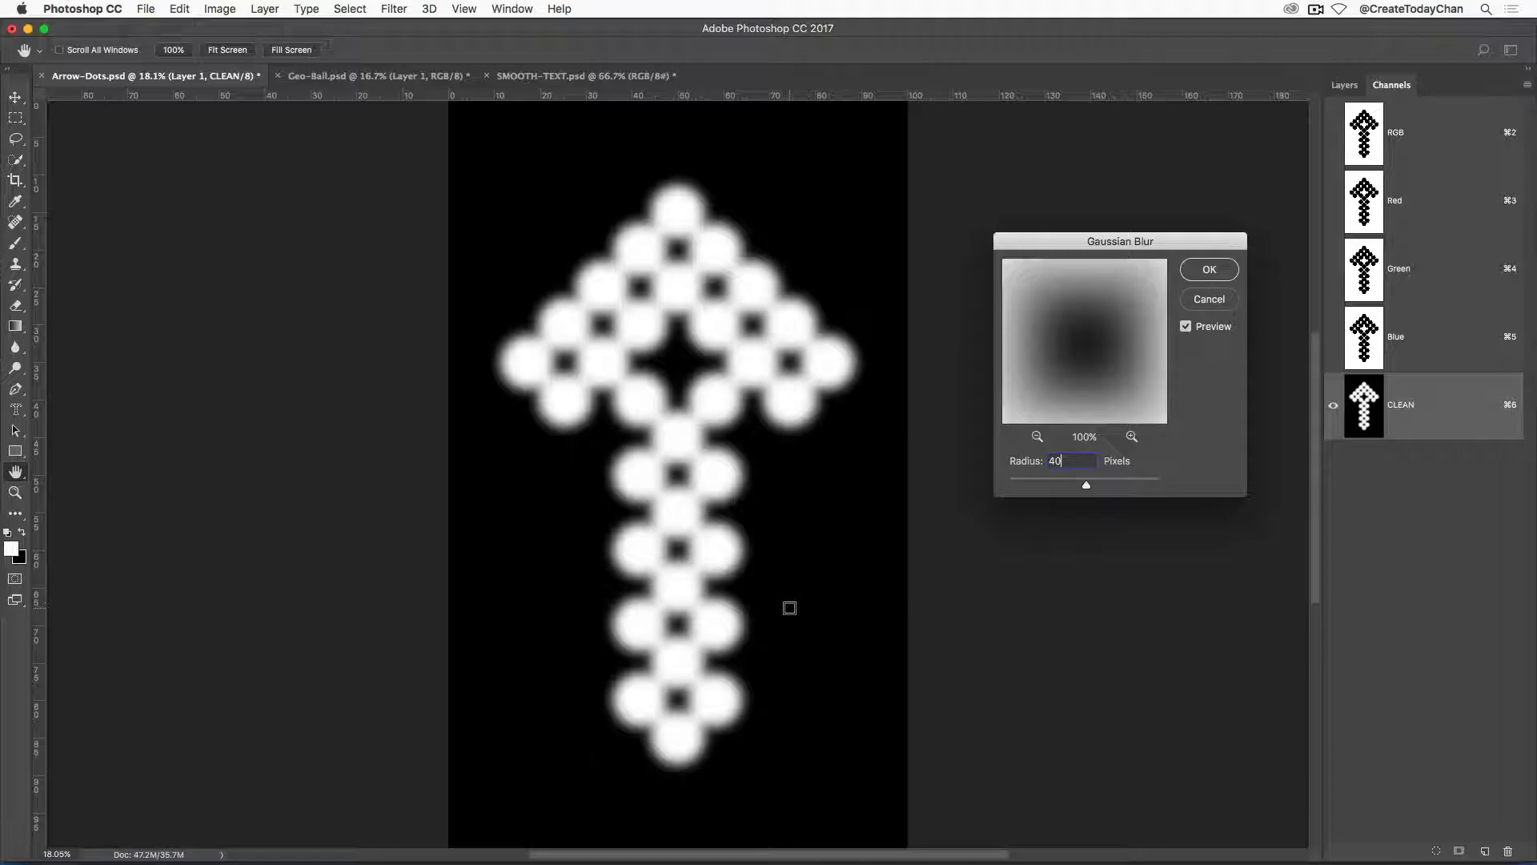
pyautogui.click(1213, 273)
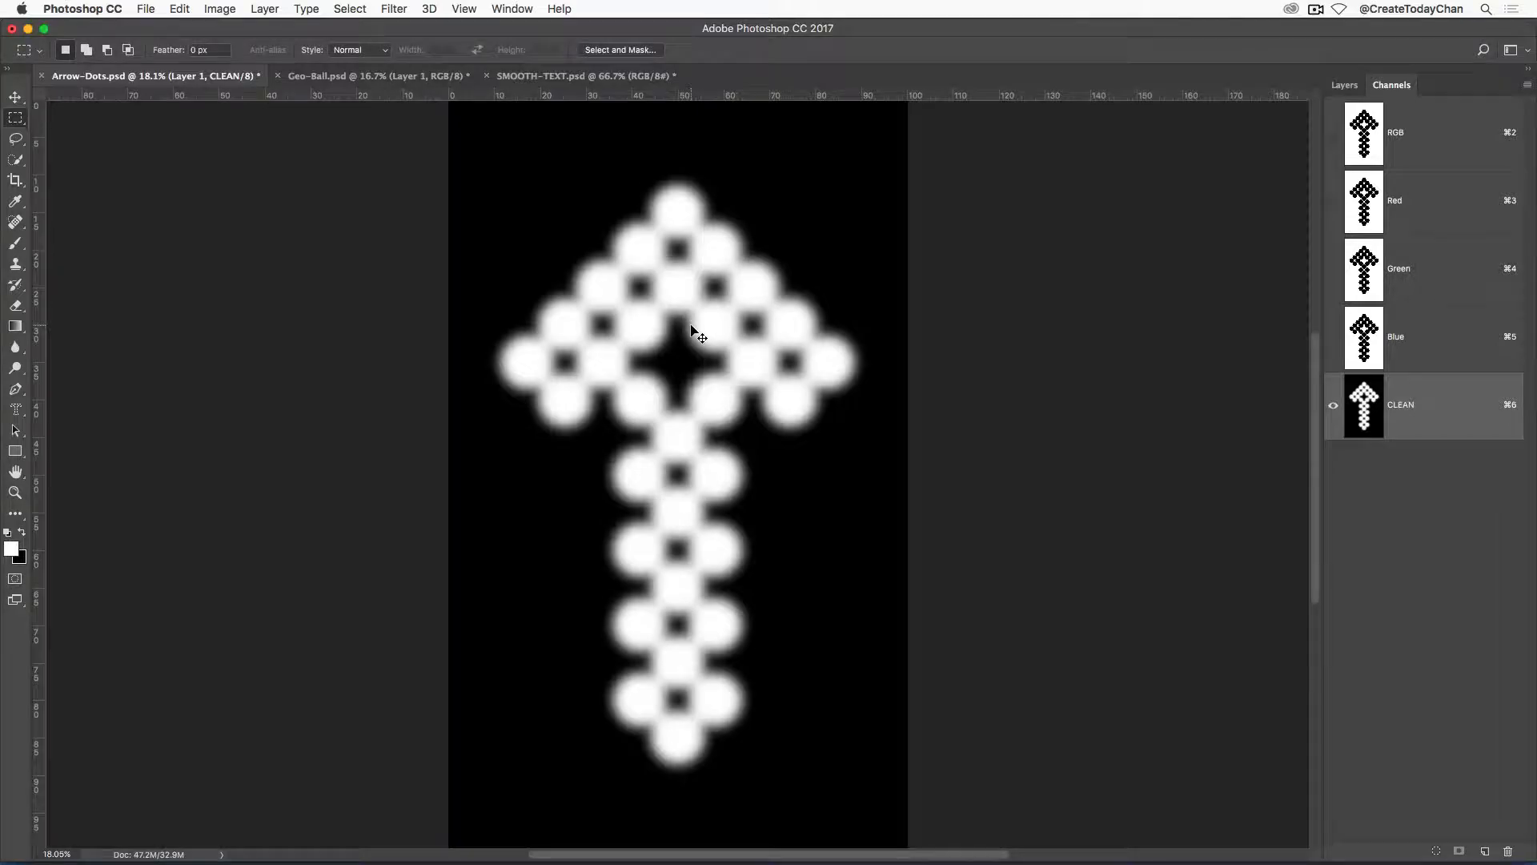
# Sharpen the blurred CLEAN channel with Levels, setting the input black point to 154 and the white point to 180.
pyautogui.press('super+l')
pyautogui.moveTo(1247, 337); pyautogui.dragTo(1003, 141)
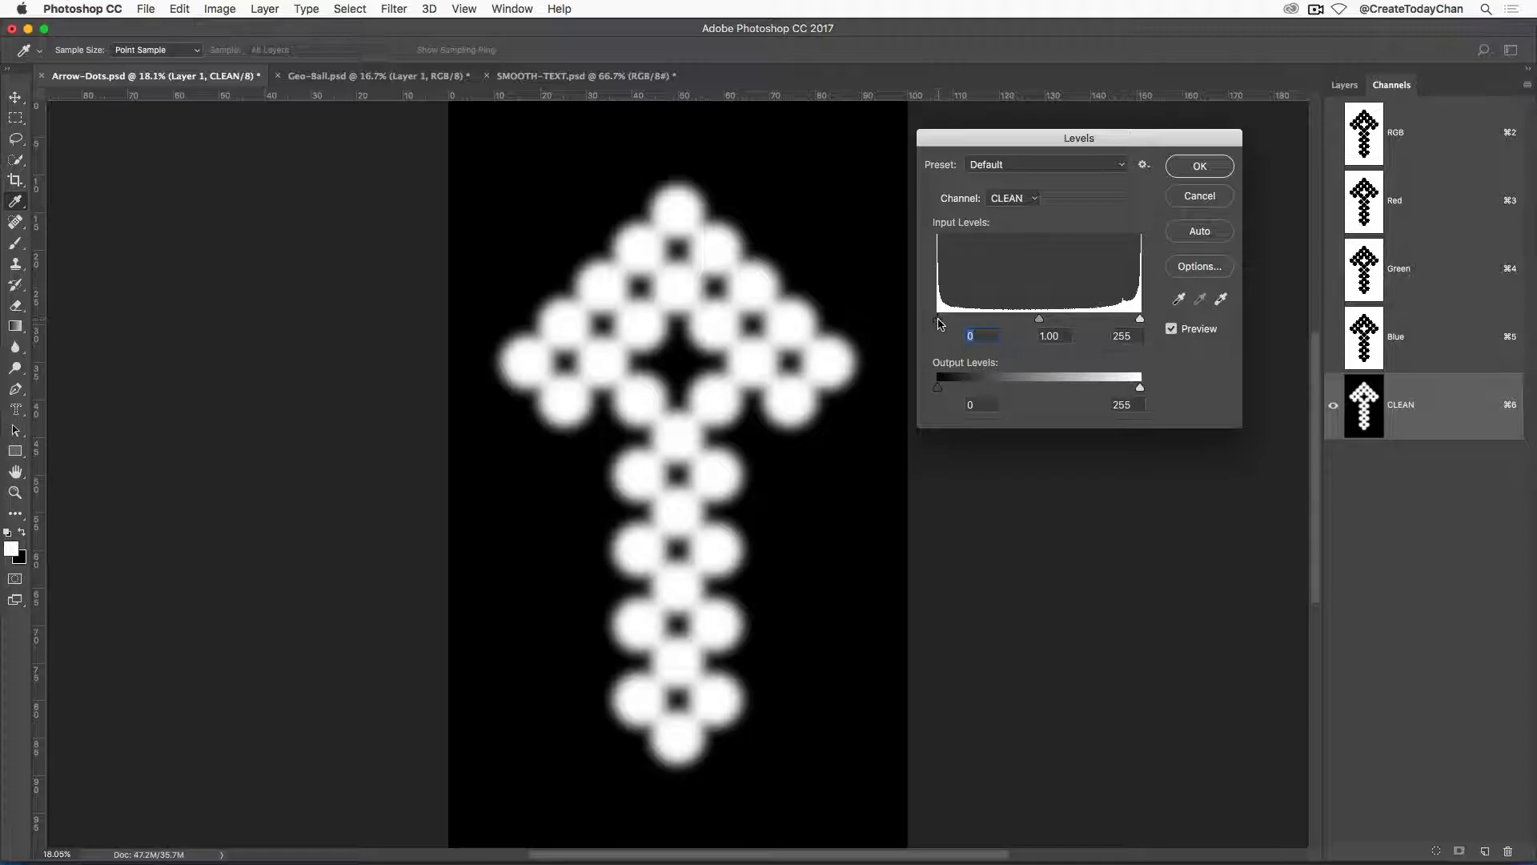
pyautogui.moveTo(939, 321); pyautogui.dragTo(1082, 326)
pyautogui.moveTo(937, 319); pyautogui.dragTo(1061, 331)
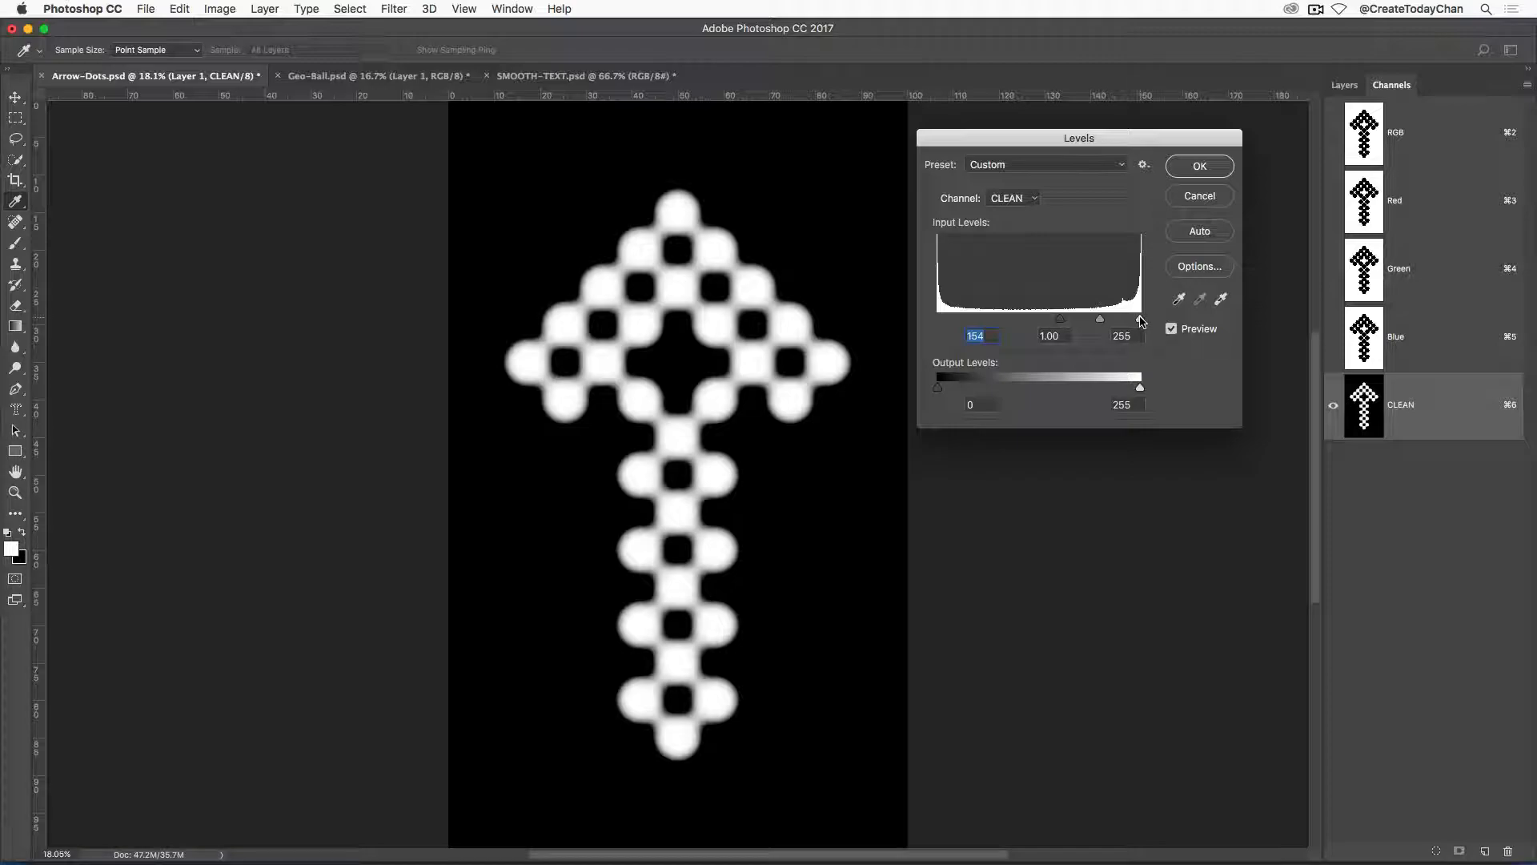
pyautogui.moveTo(1141, 321); pyautogui.dragTo(1107, 322)
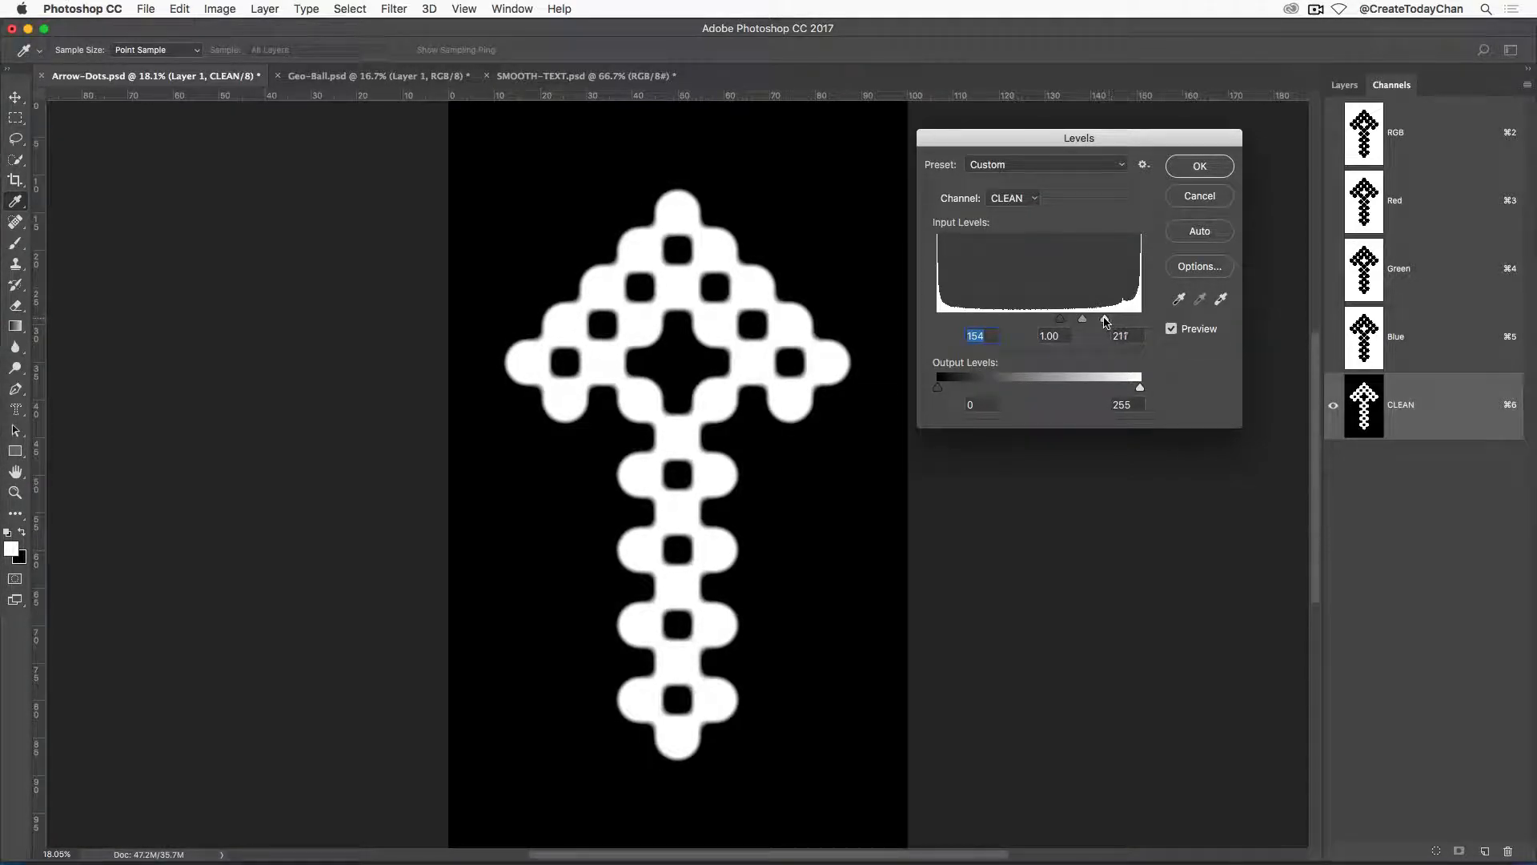
pyautogui.moveTo(1106, 322); pyautogui.dragTo(1089, 327)
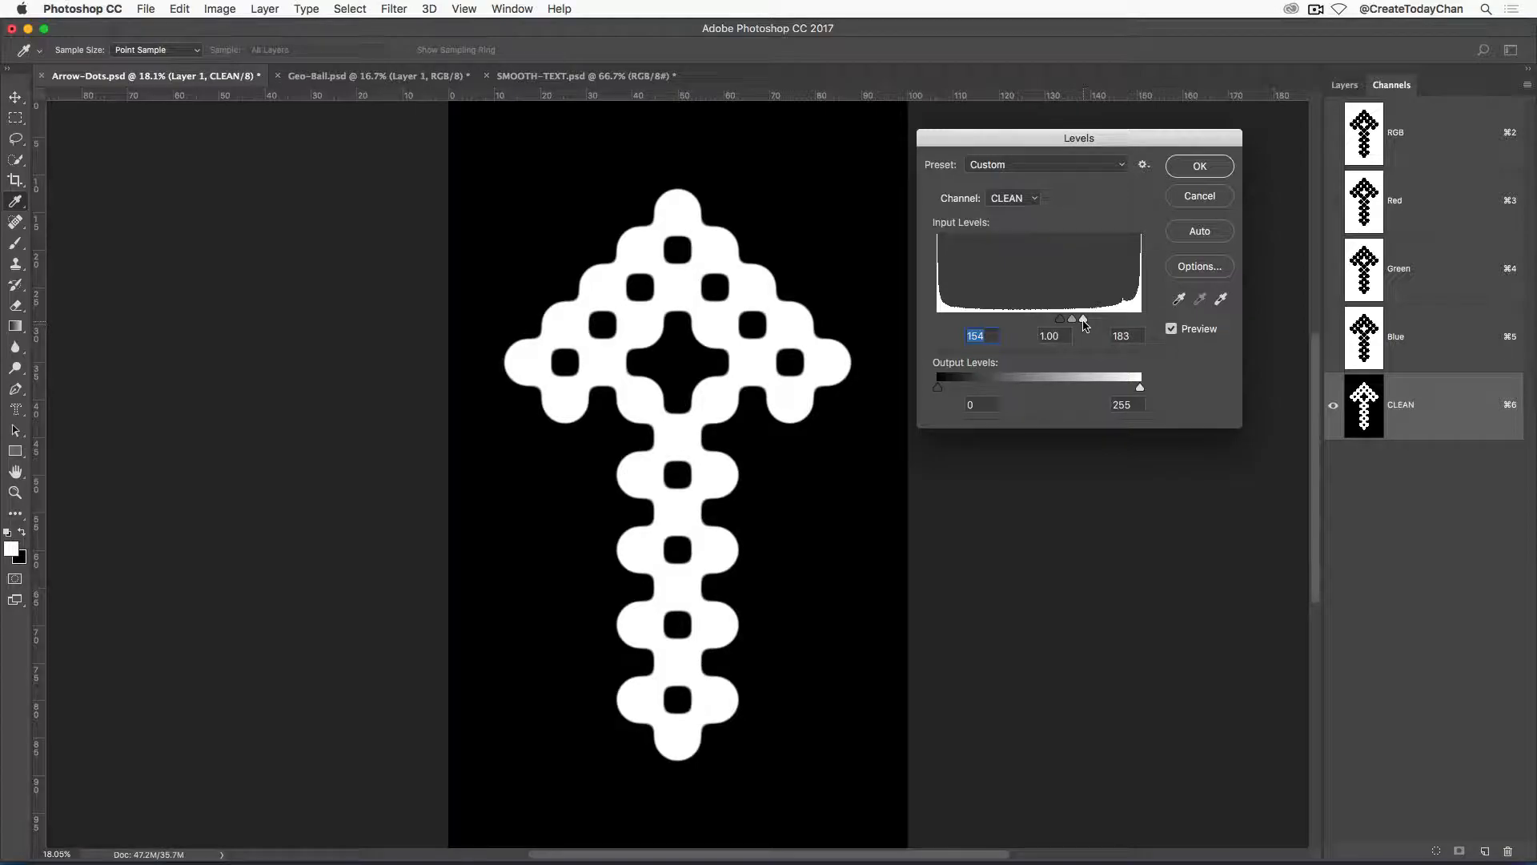
pyautogui.moveTo(1086, 323); pyautogui.dragTo(1083, 324)
pyautogui.click(1172, 329)
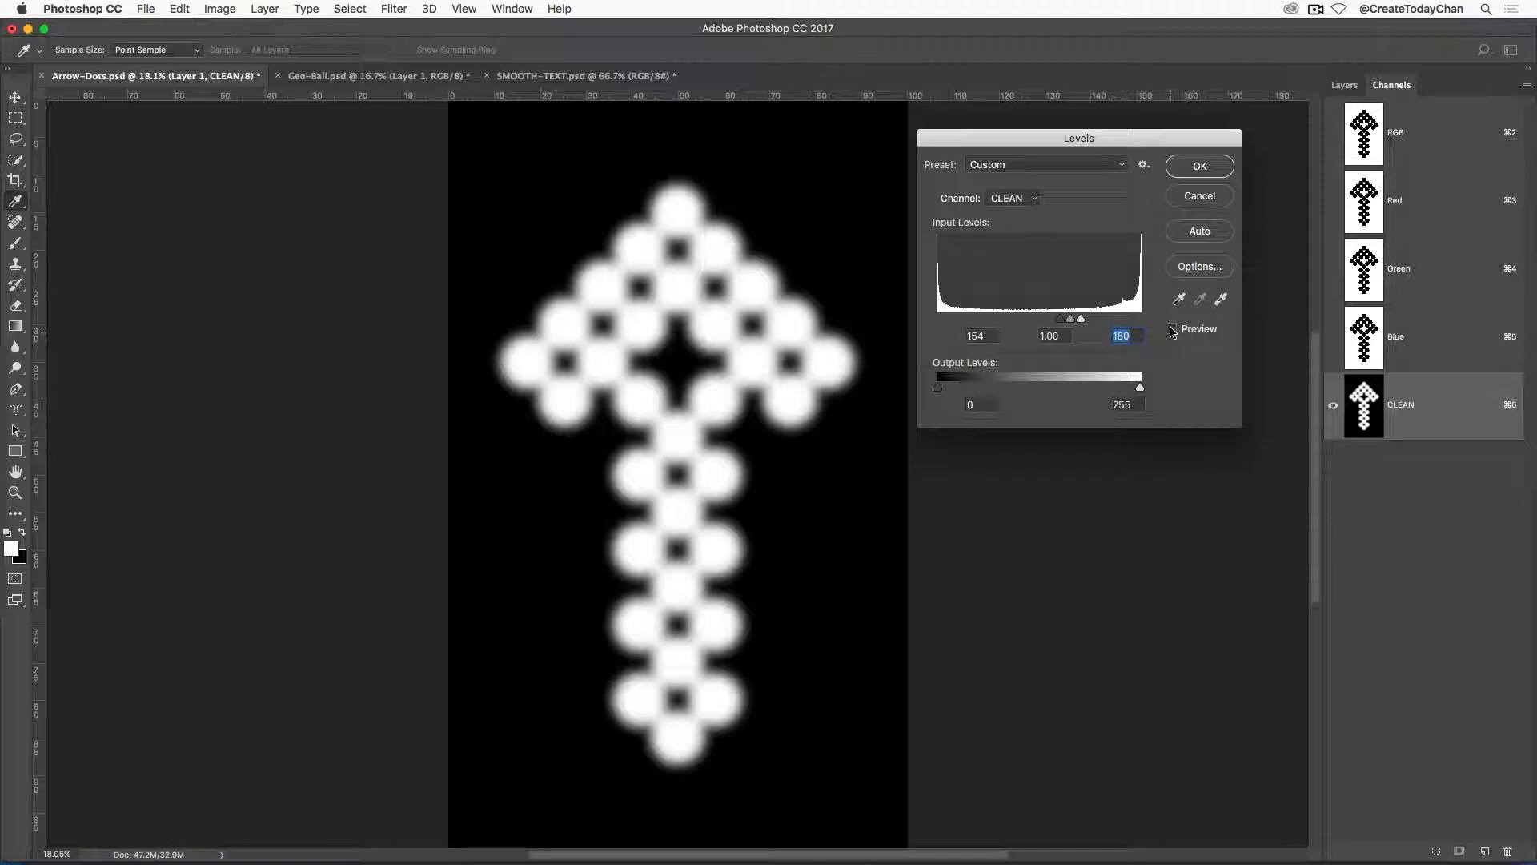
pyautogui.click(1172, 329)
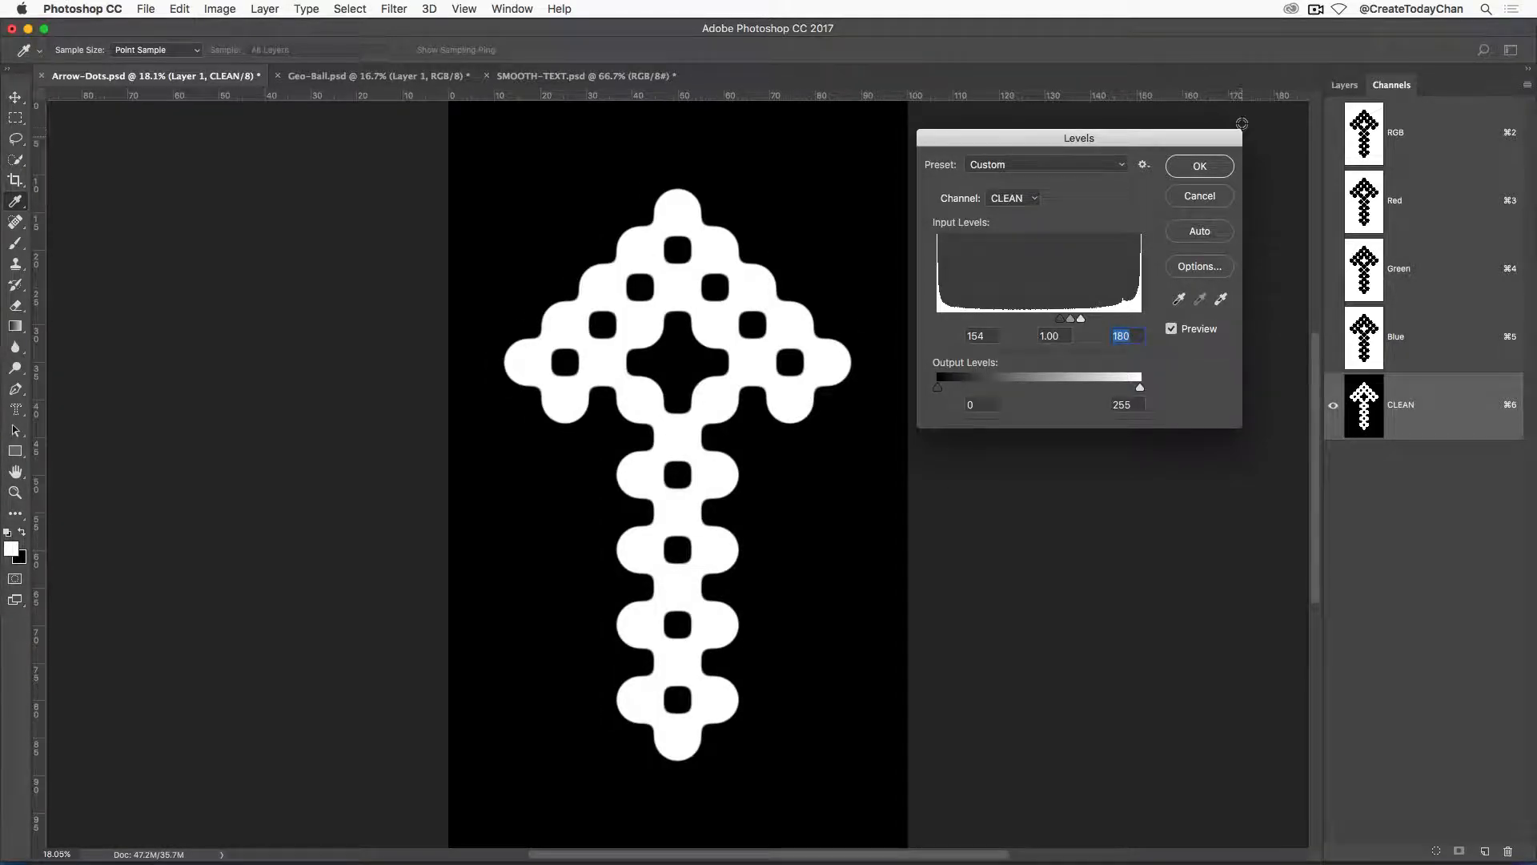
pyautogui.click(1196, 167)
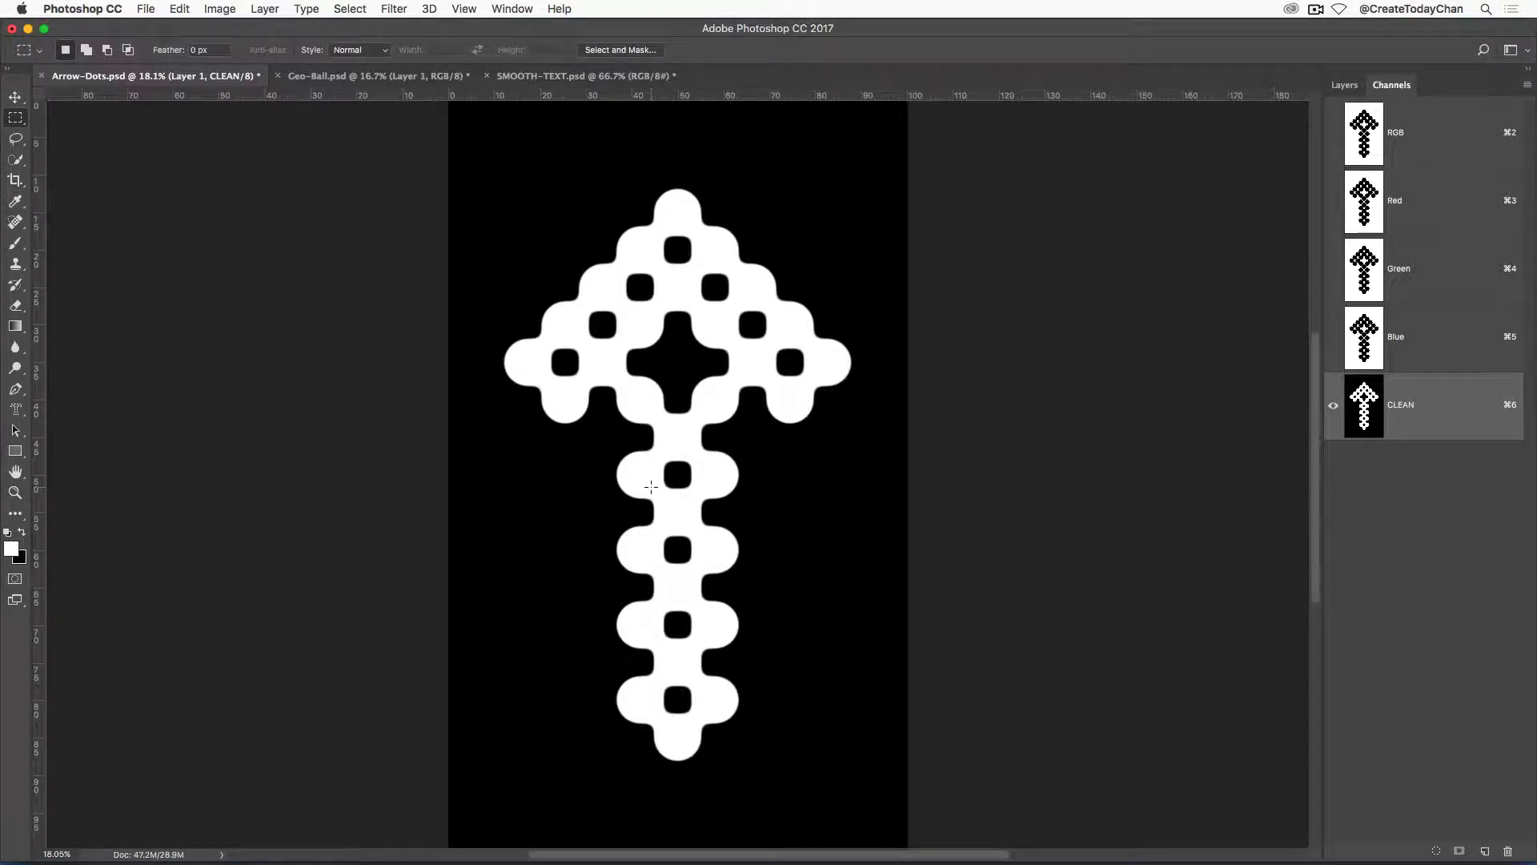
# Load the CLEAN channel as a selection, return to the RGB composite, and hide Layer 1.
pyautogui.keyDown('super'); pyautogui.click(1365, 408); pyautogui.keyUp('super')
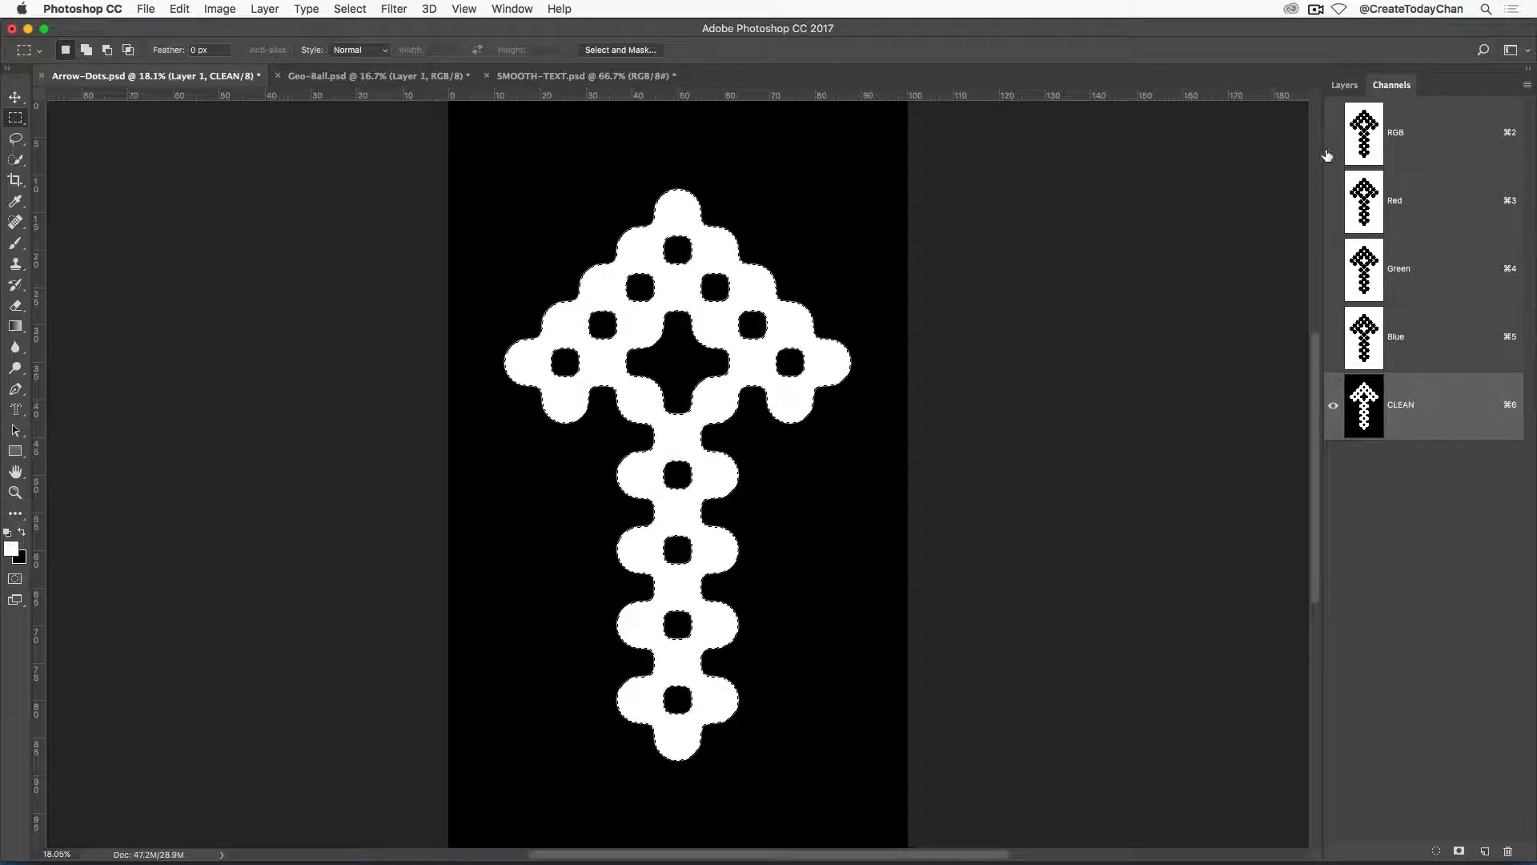
pyautogui.click(1422, 140)
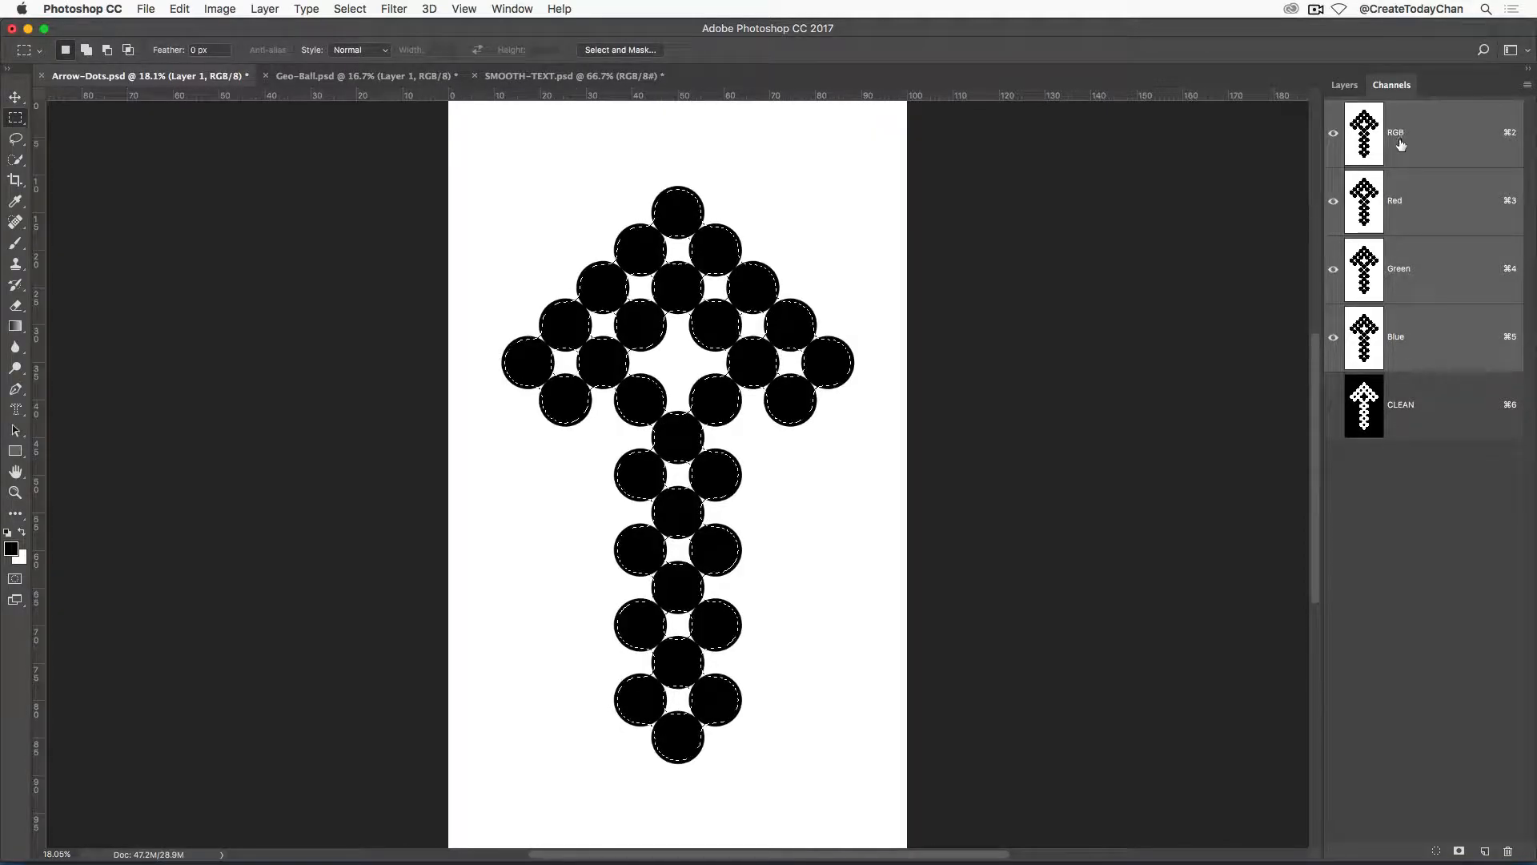
pyautogui.click(1345, 85)
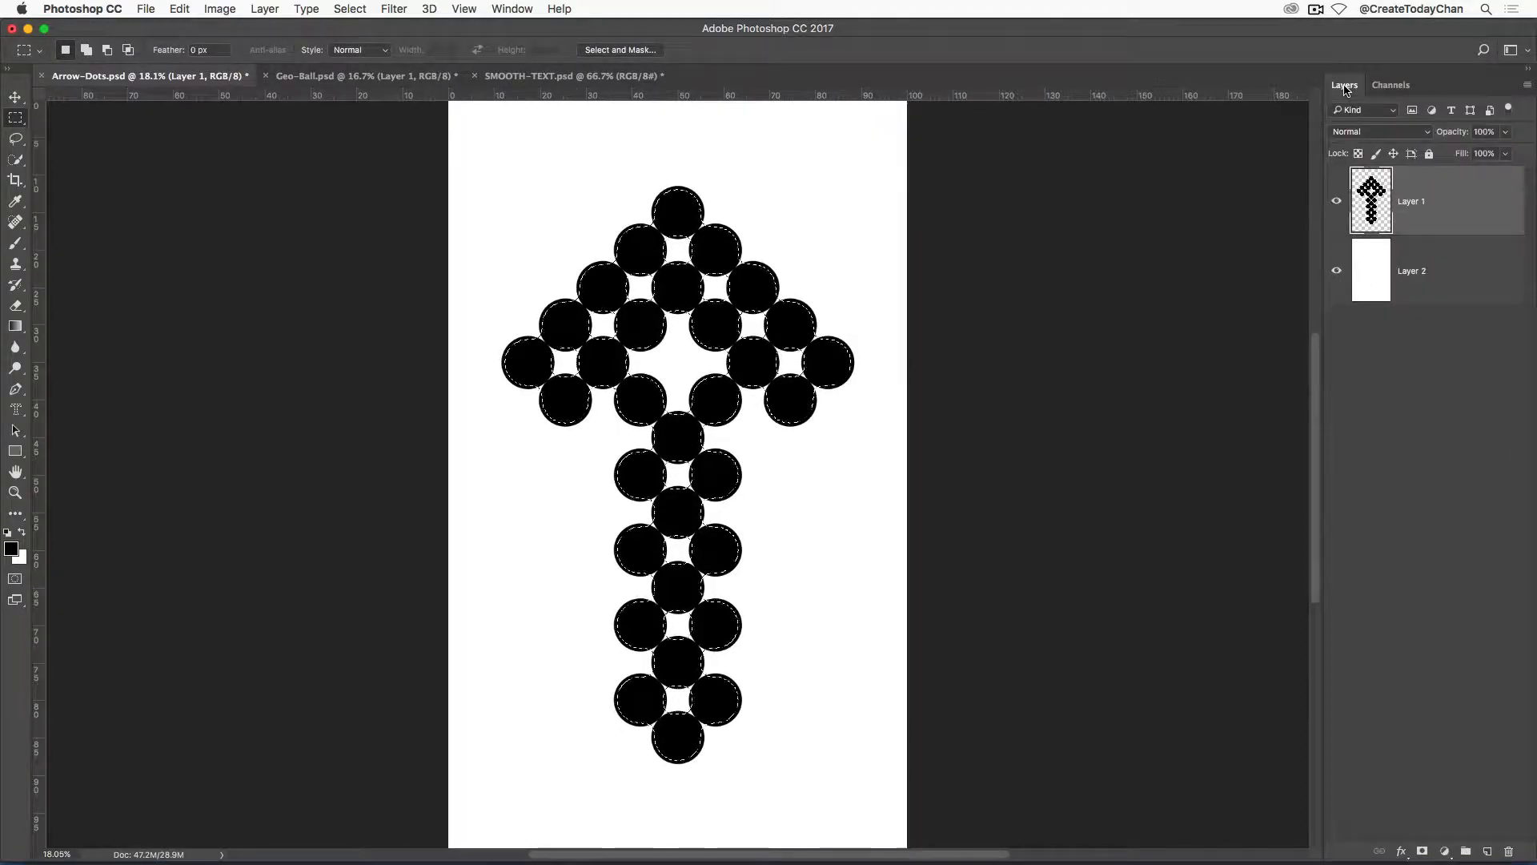
pyautogui.click(1337, 204)
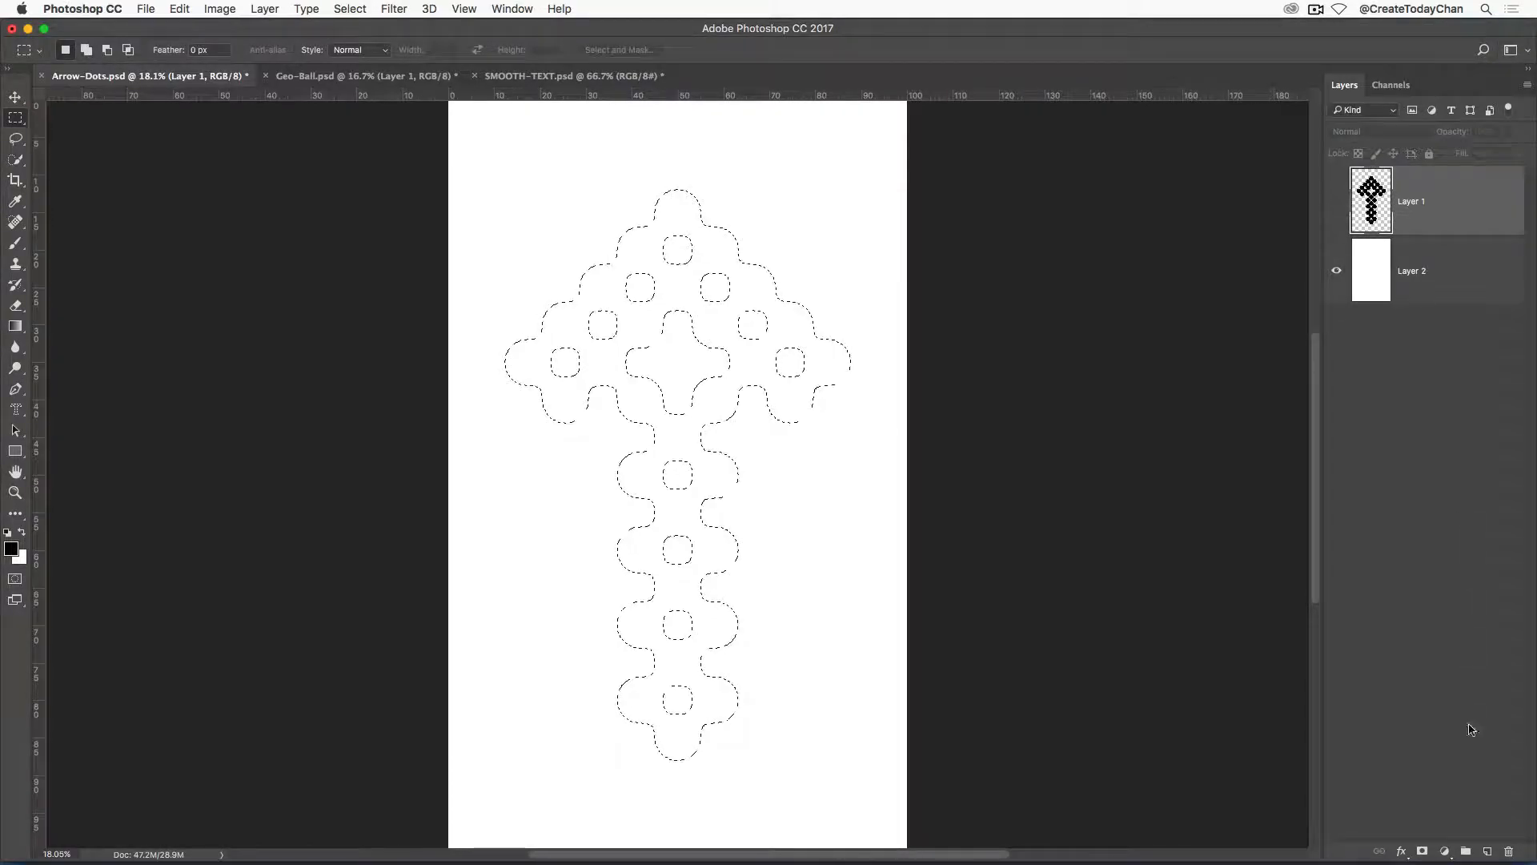
# Add a new layer above Layer 1, fill the arrow selection with black, and deselect.
pyautogui.click(1489, 853)
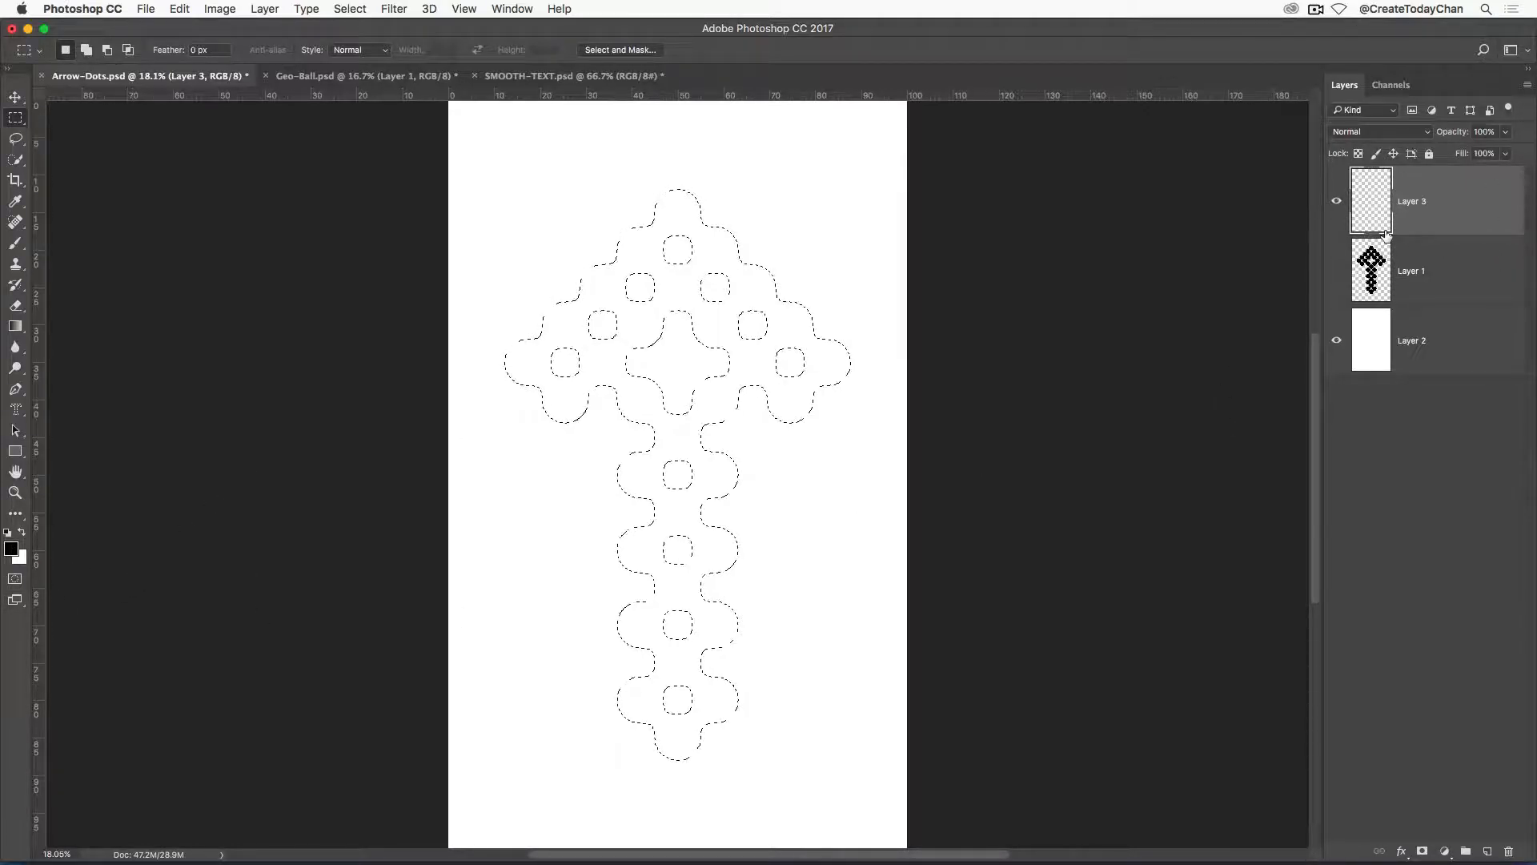
pyautogui.hotkey('alt', 'BackSpace')
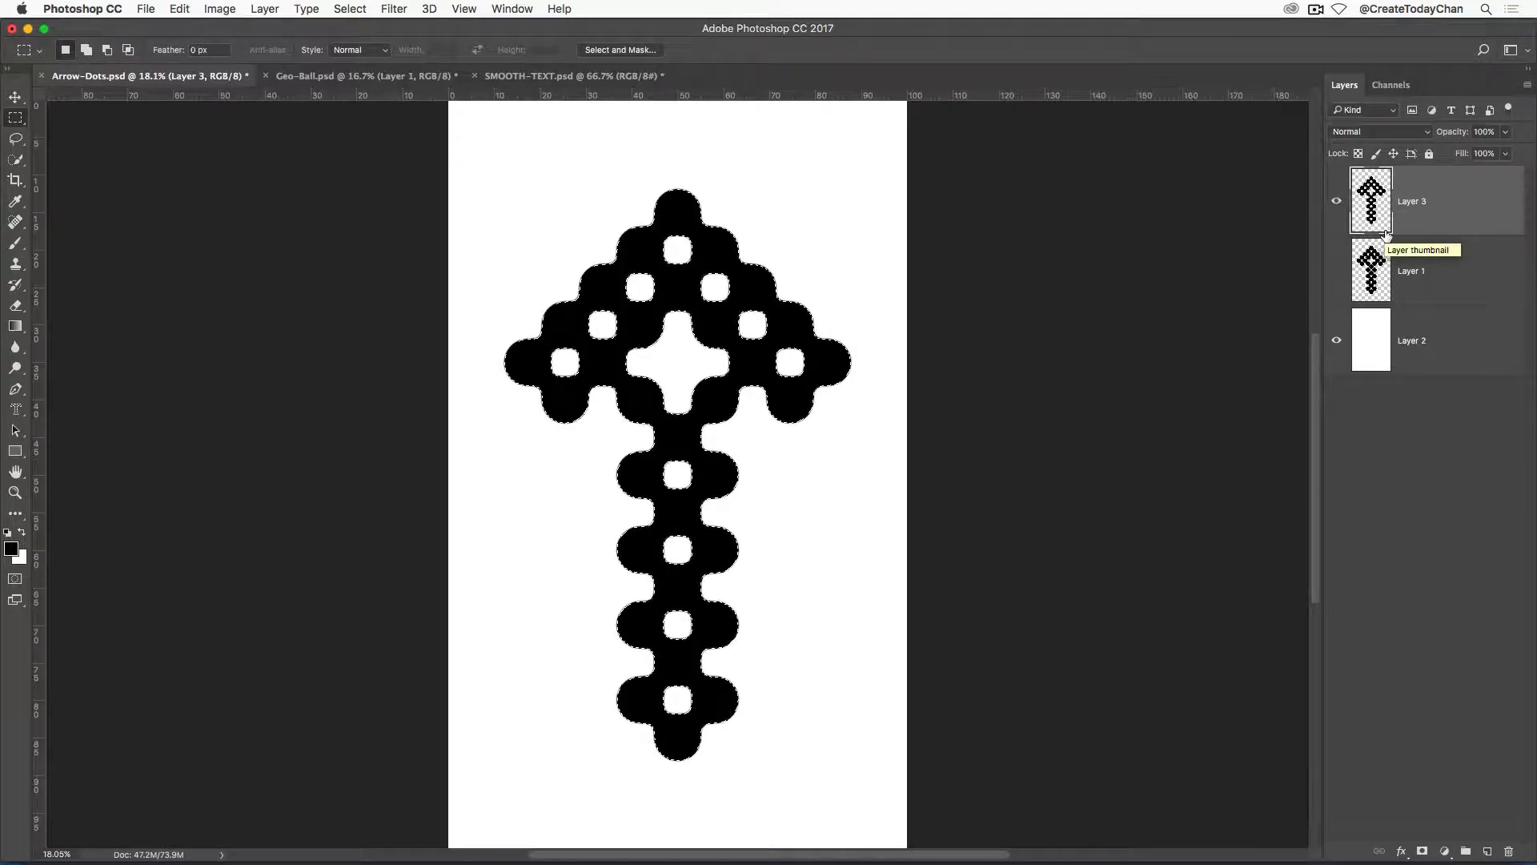
pyautogui.press('super+d')
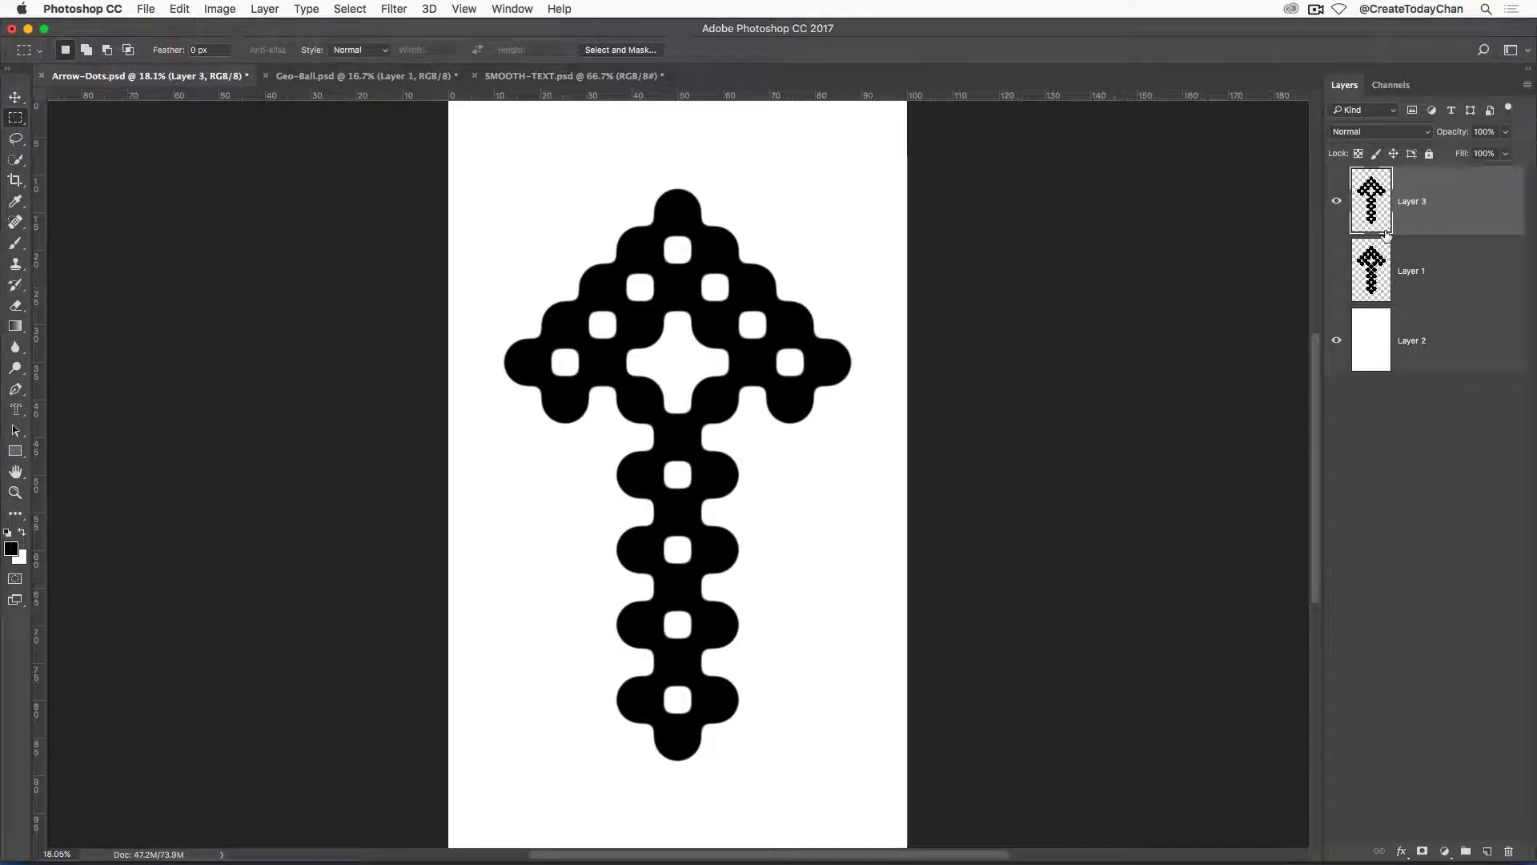
# Compare the original dots on Layer 1 with the smoothed arrow on Layer 3, leaving Layer 1 hidden and no layer selected.
pyautogui.click(1336, 271)
pyautogui.click(1337, 202)
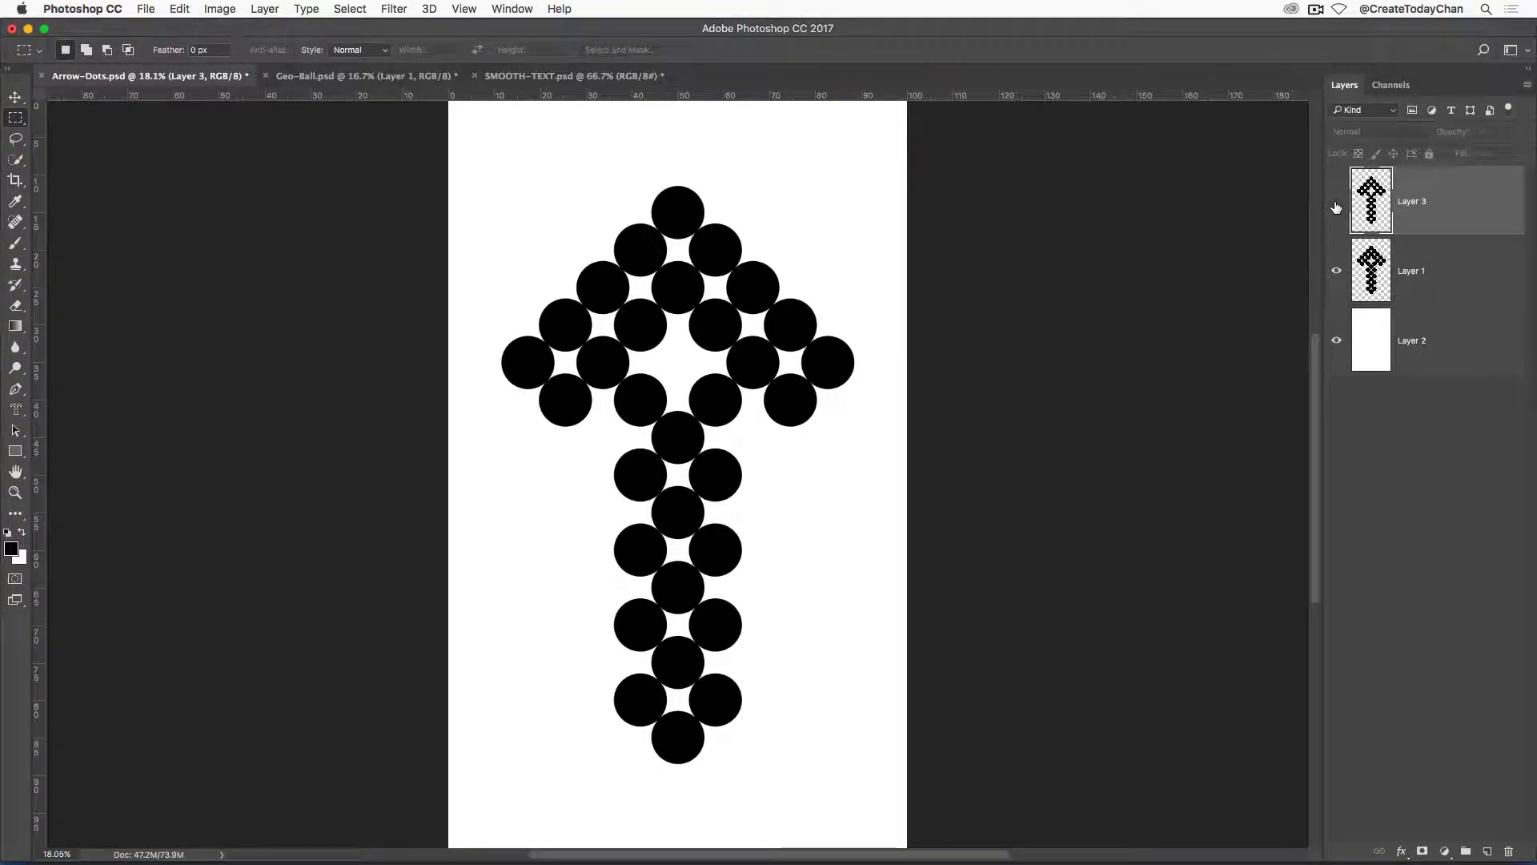
pyautogui.click(1337, 202)
pyautogui.click(1336, 271)
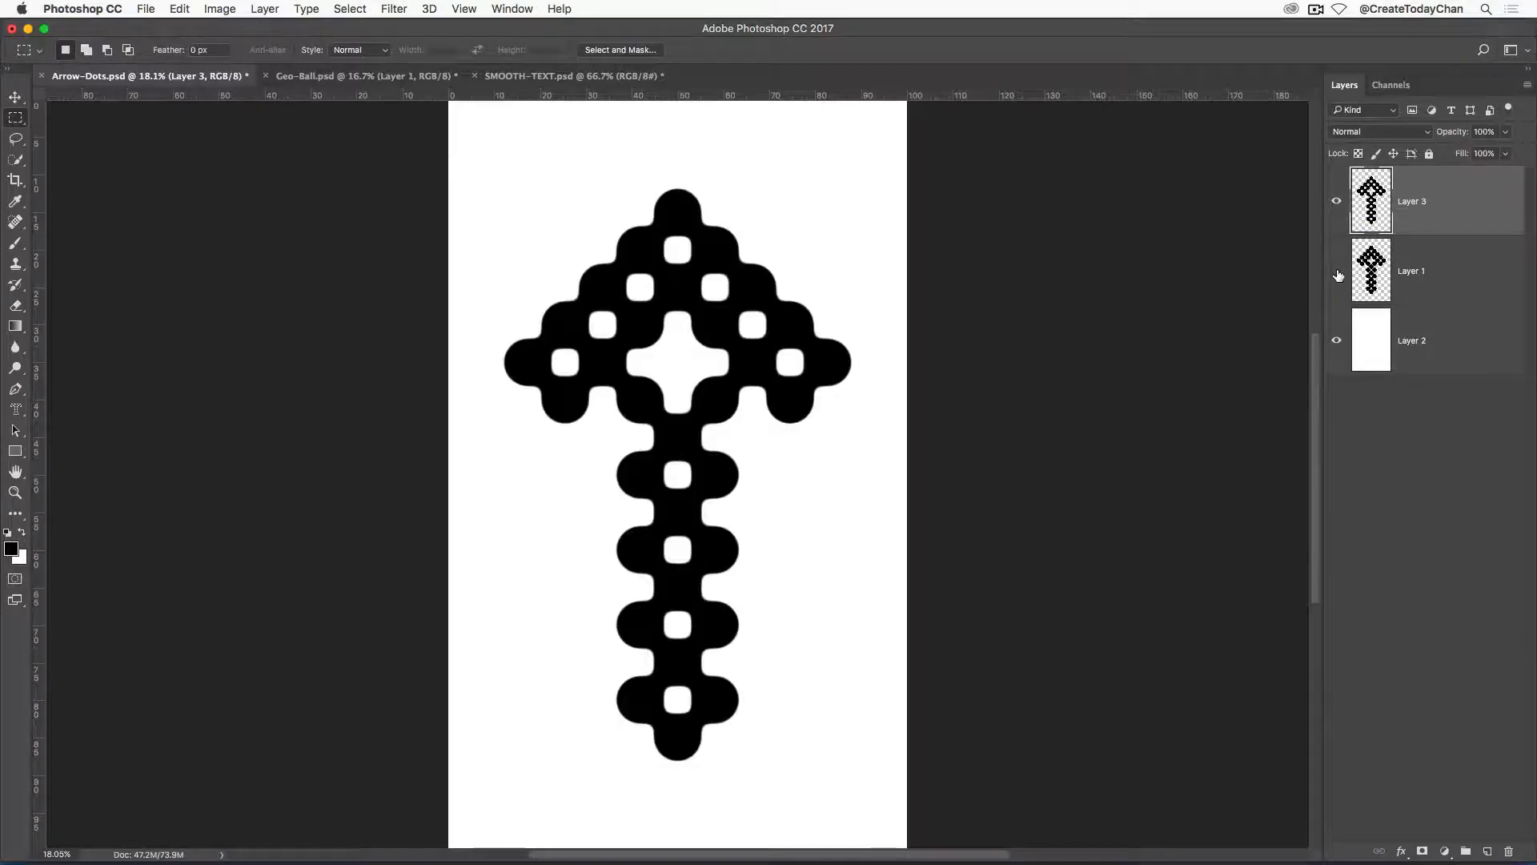
pyautogui.click(1378, 453)
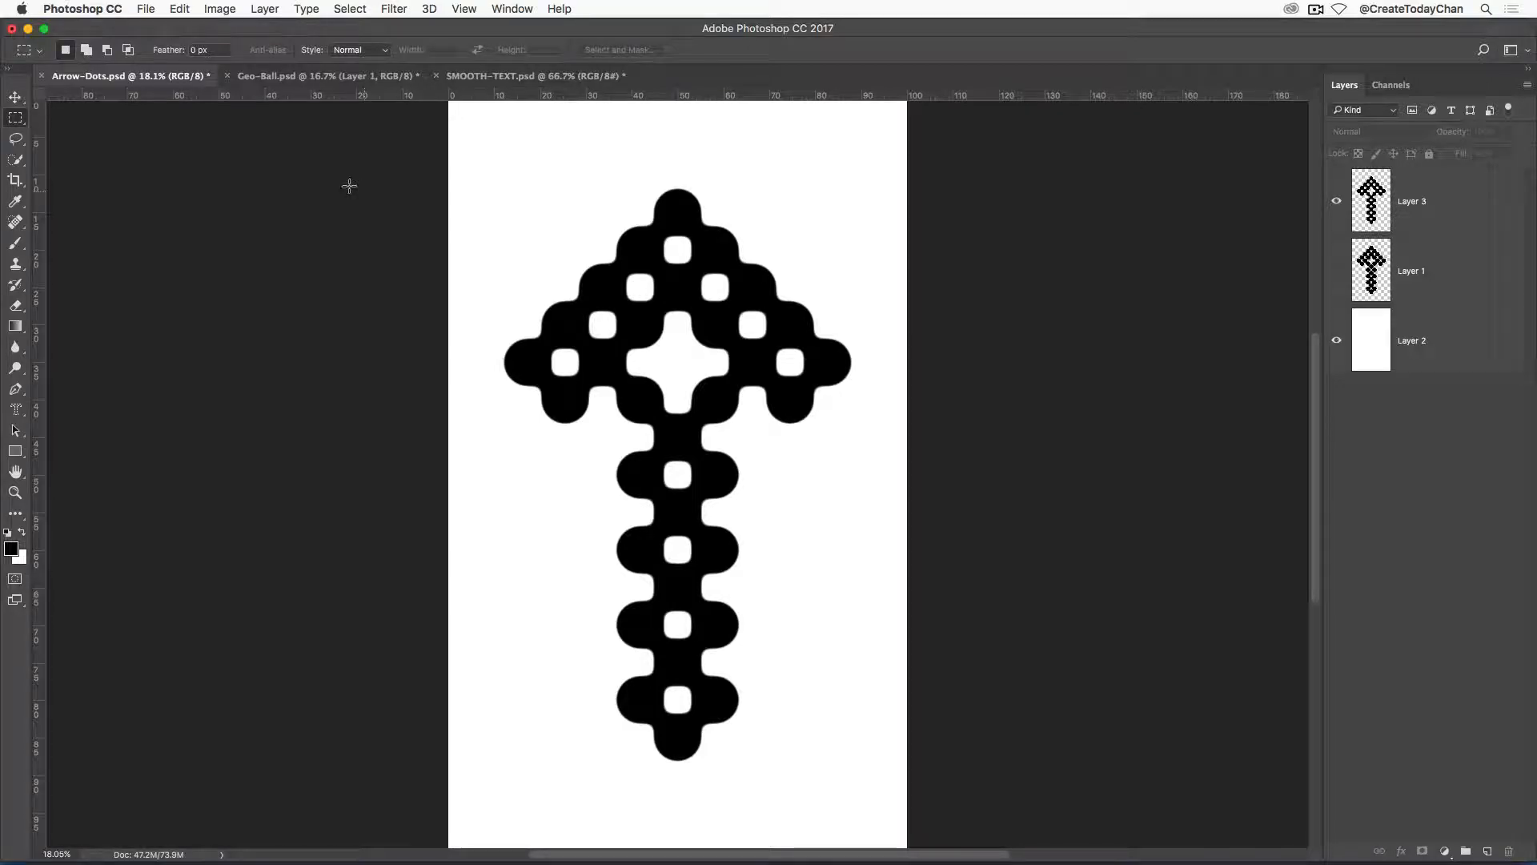
# Switch to the Geo-Ball.psd document and toggle Layer 1 off and on to examine its line artwork.
pyautogui.click(280, 77)
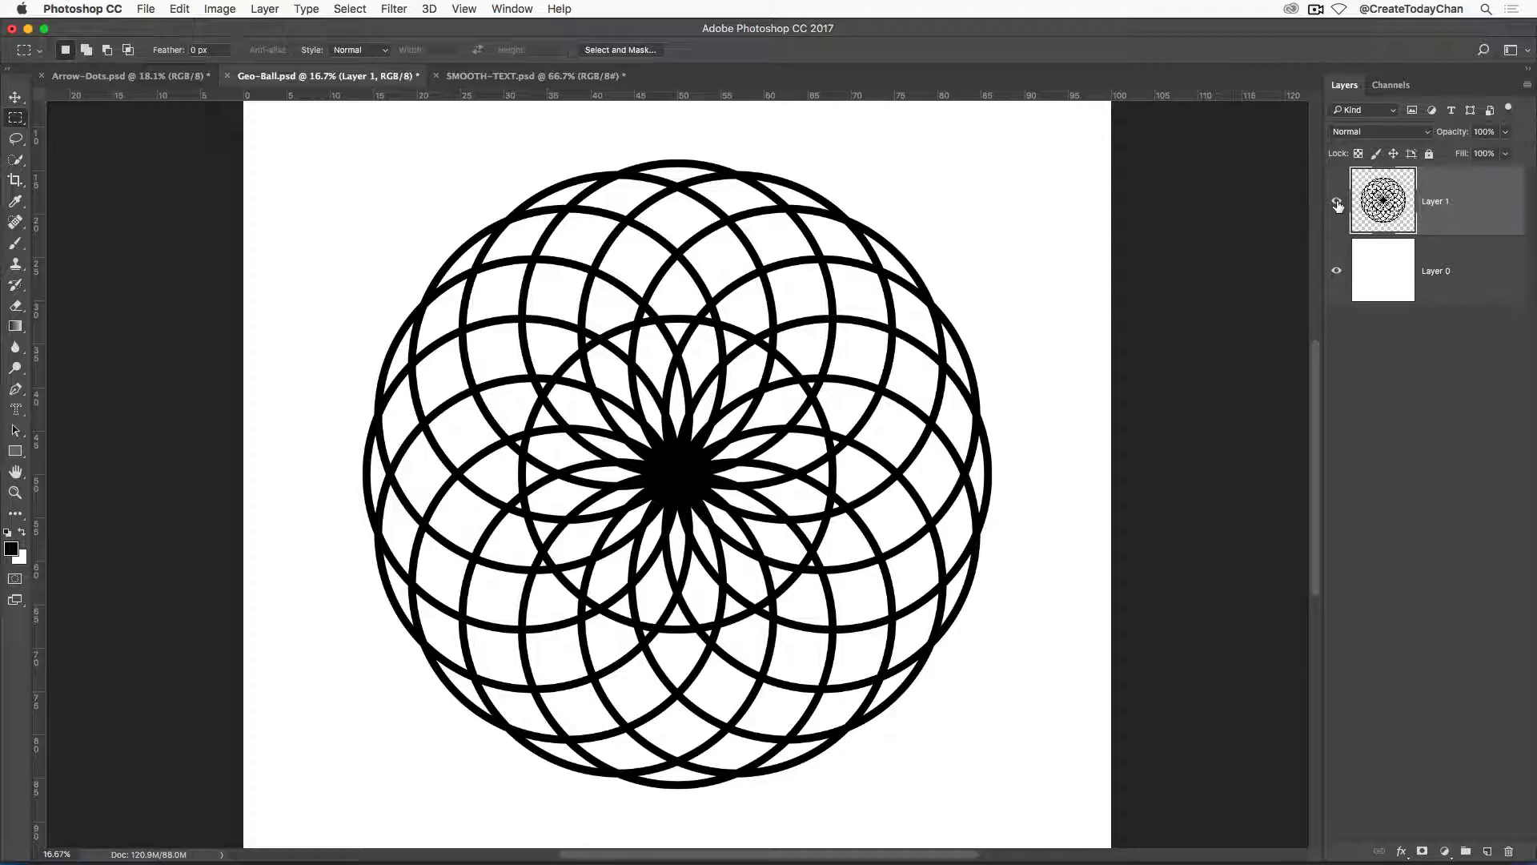
pyautogui.click(1336, 204)
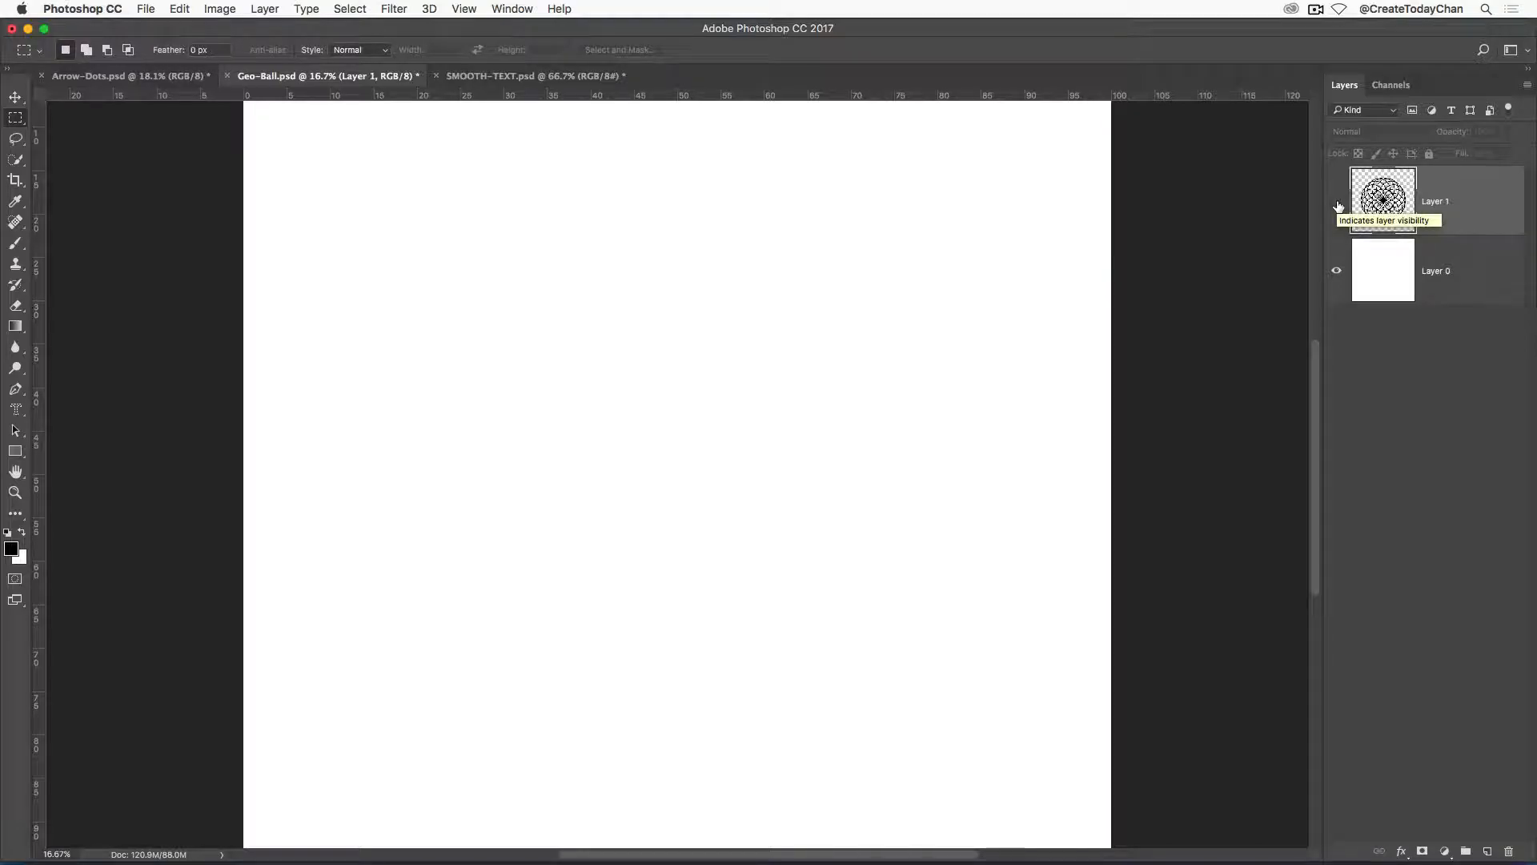
pyautogui.click(1338, 204)
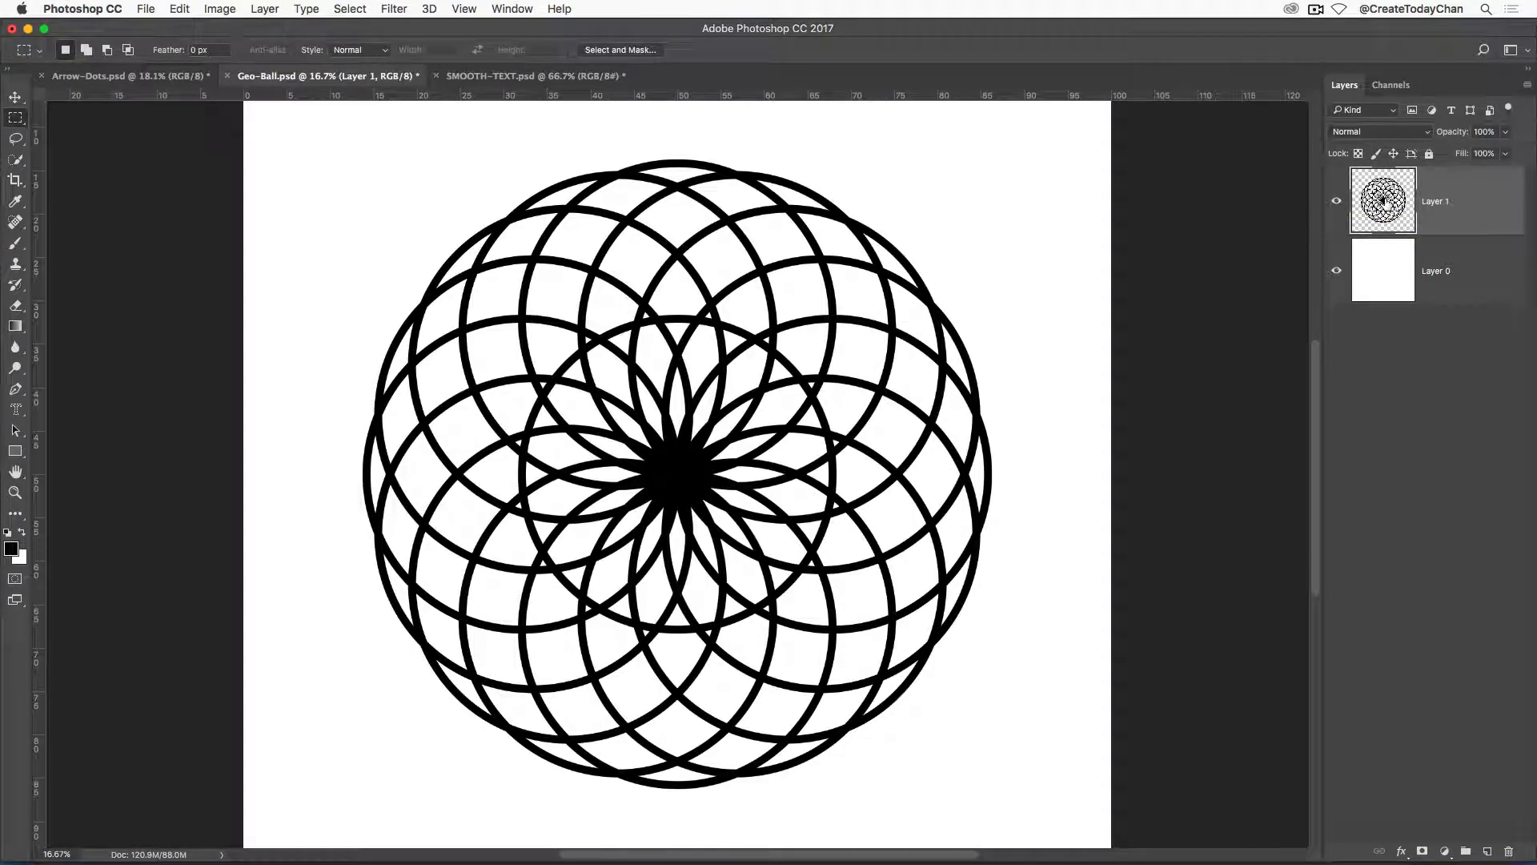
# Load the Layer 1 line artwork as a selection, save it as a new channel named CLEAN, and deselect.
pyautogui.keyDown('super'); pyautogui.click(1384, 202); pyautogui.keyUp('super')
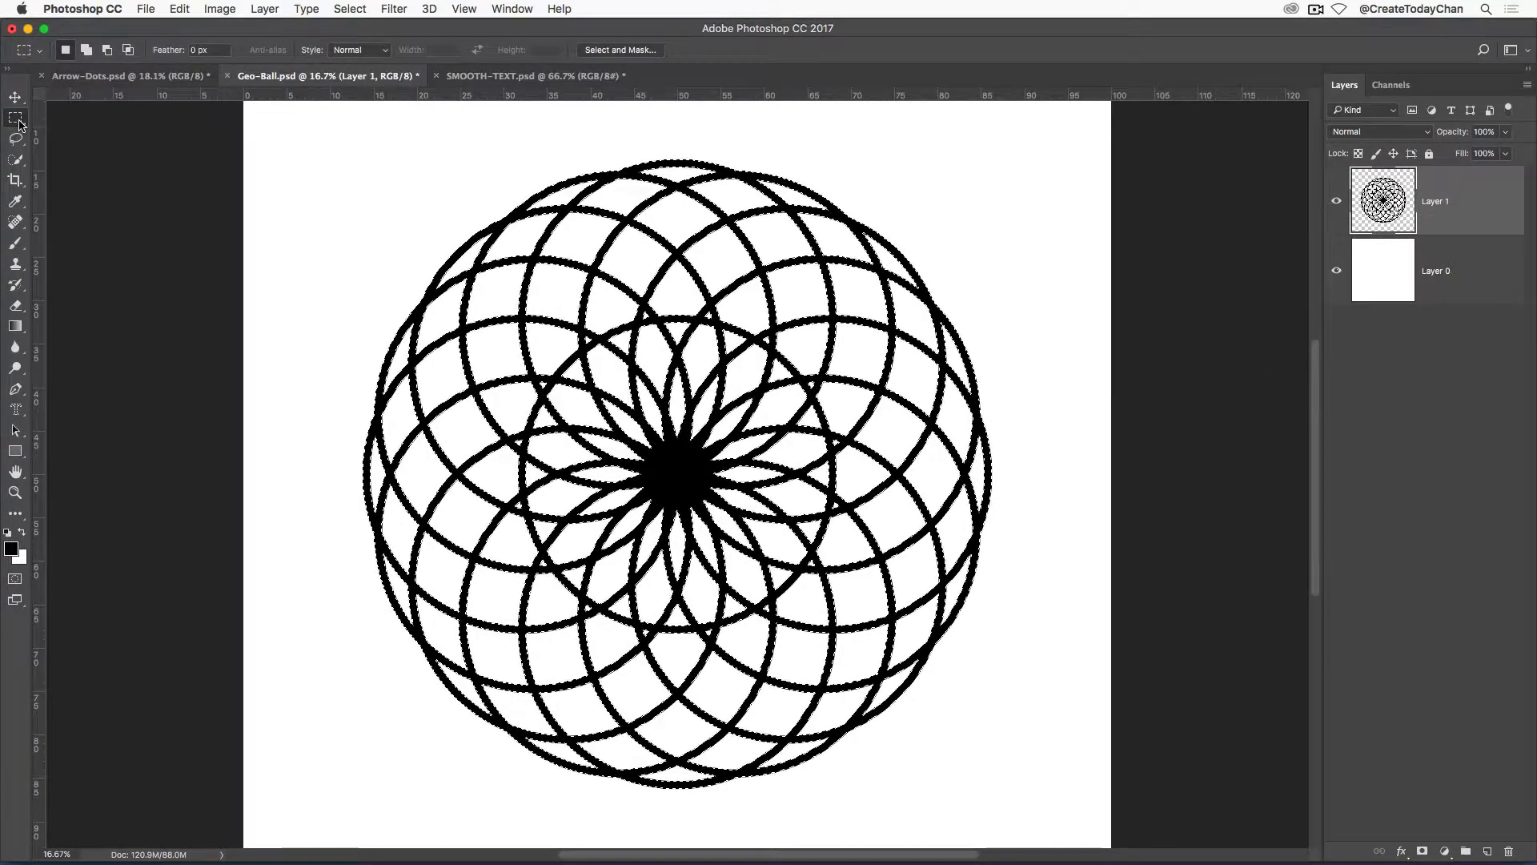
pyautogui.rightClick(674, 469)
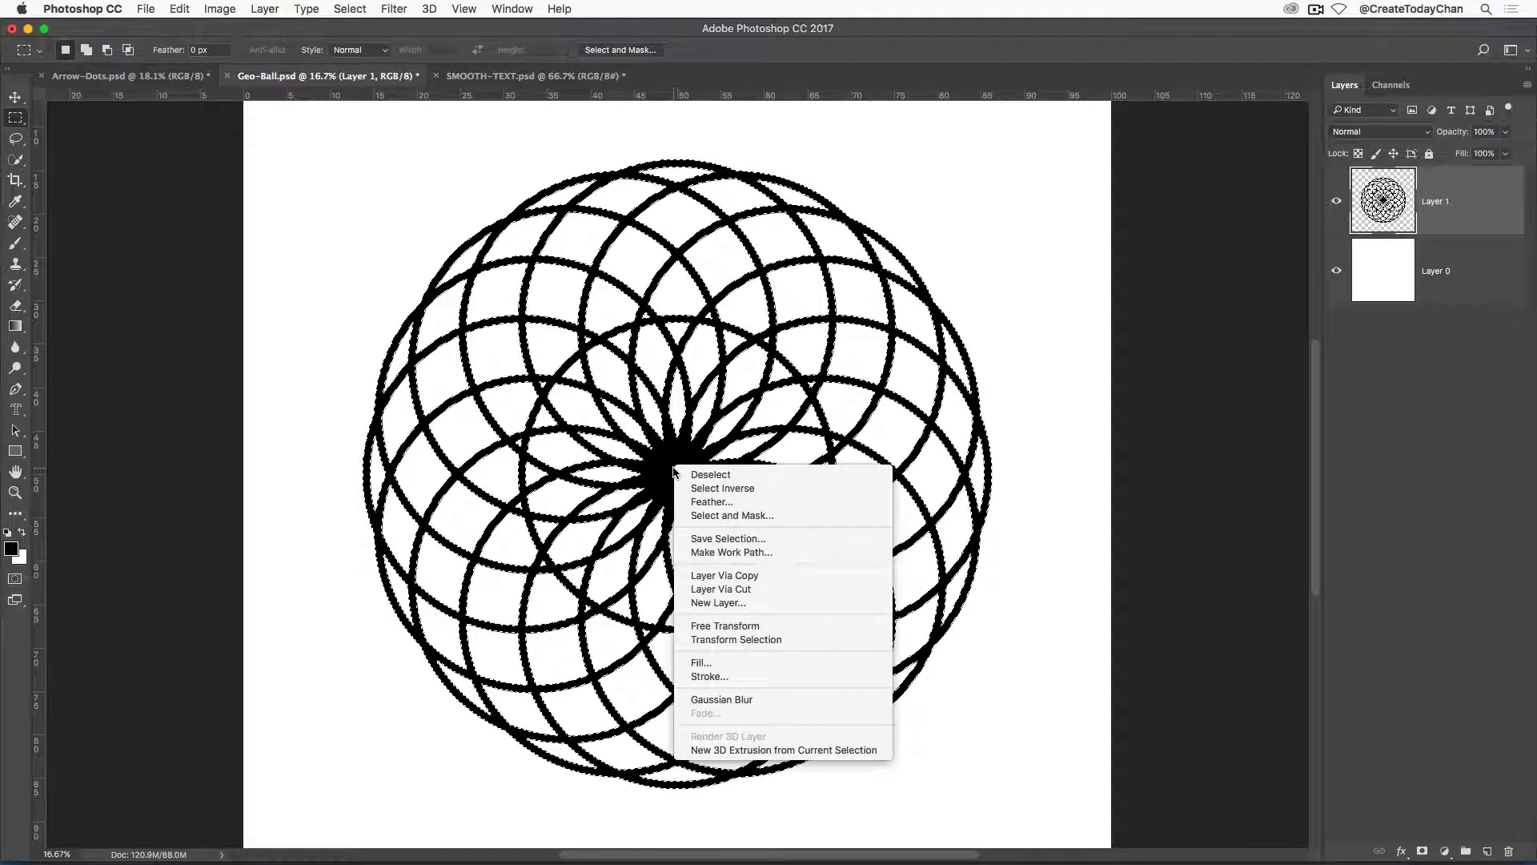
pyautogui.click(779, 540)
pyautogui.write('CLEAN')
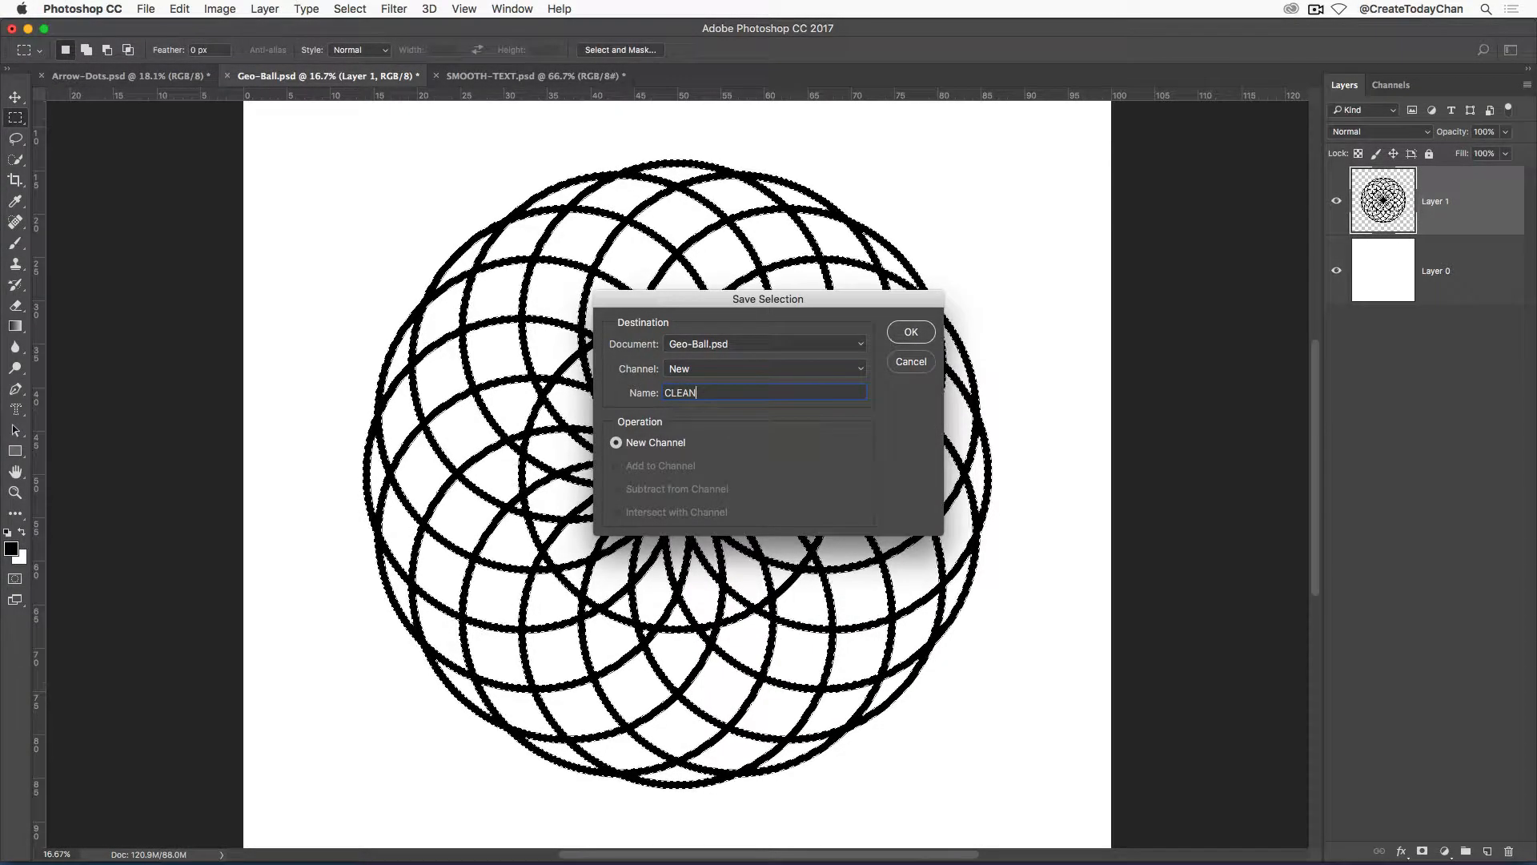
pyautogui.press('Return')
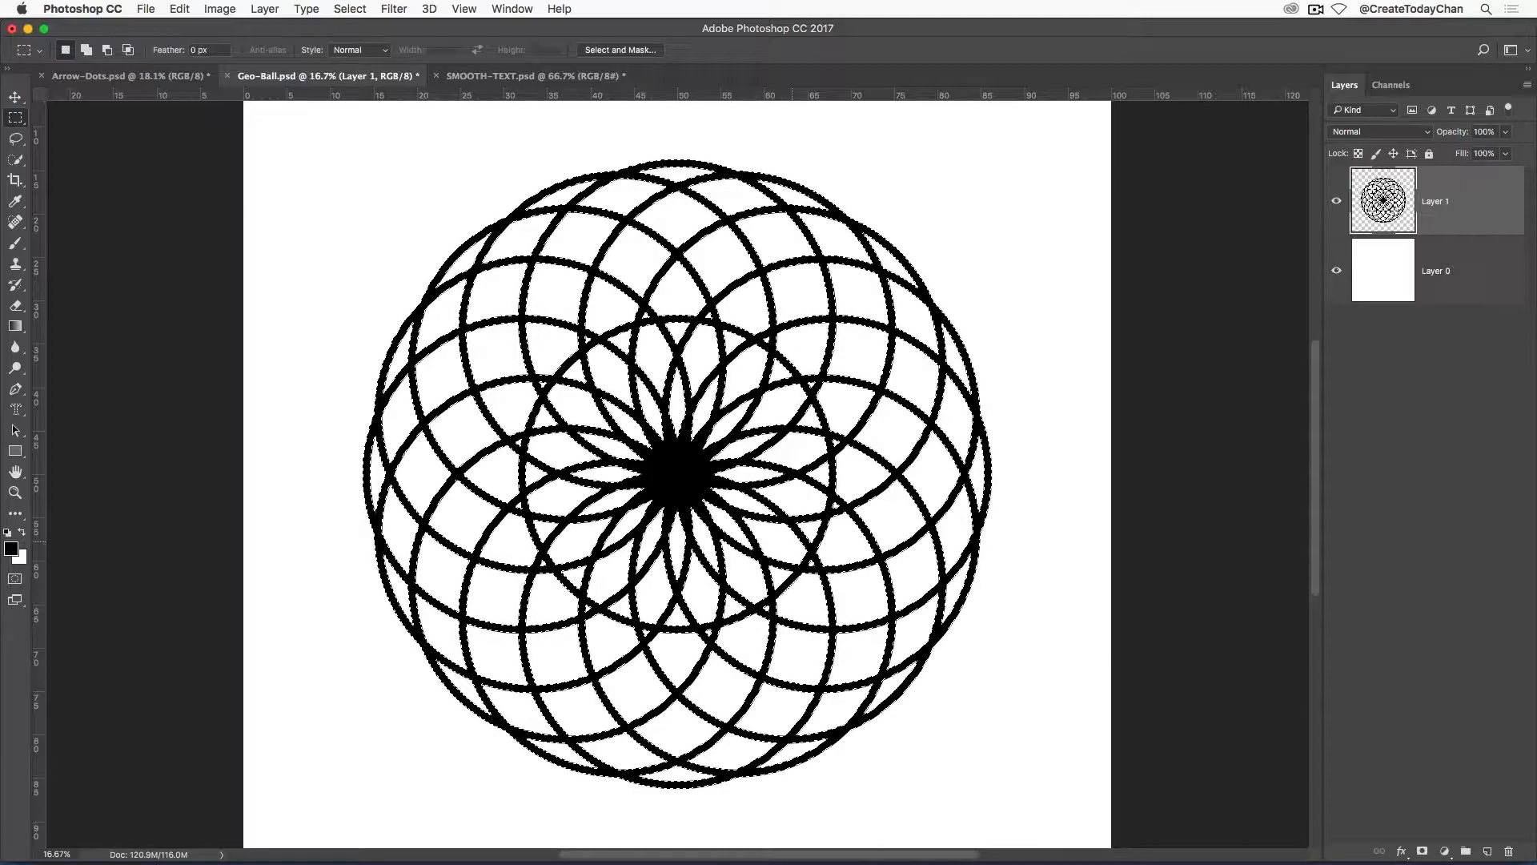
pyautogui.press('super+d')
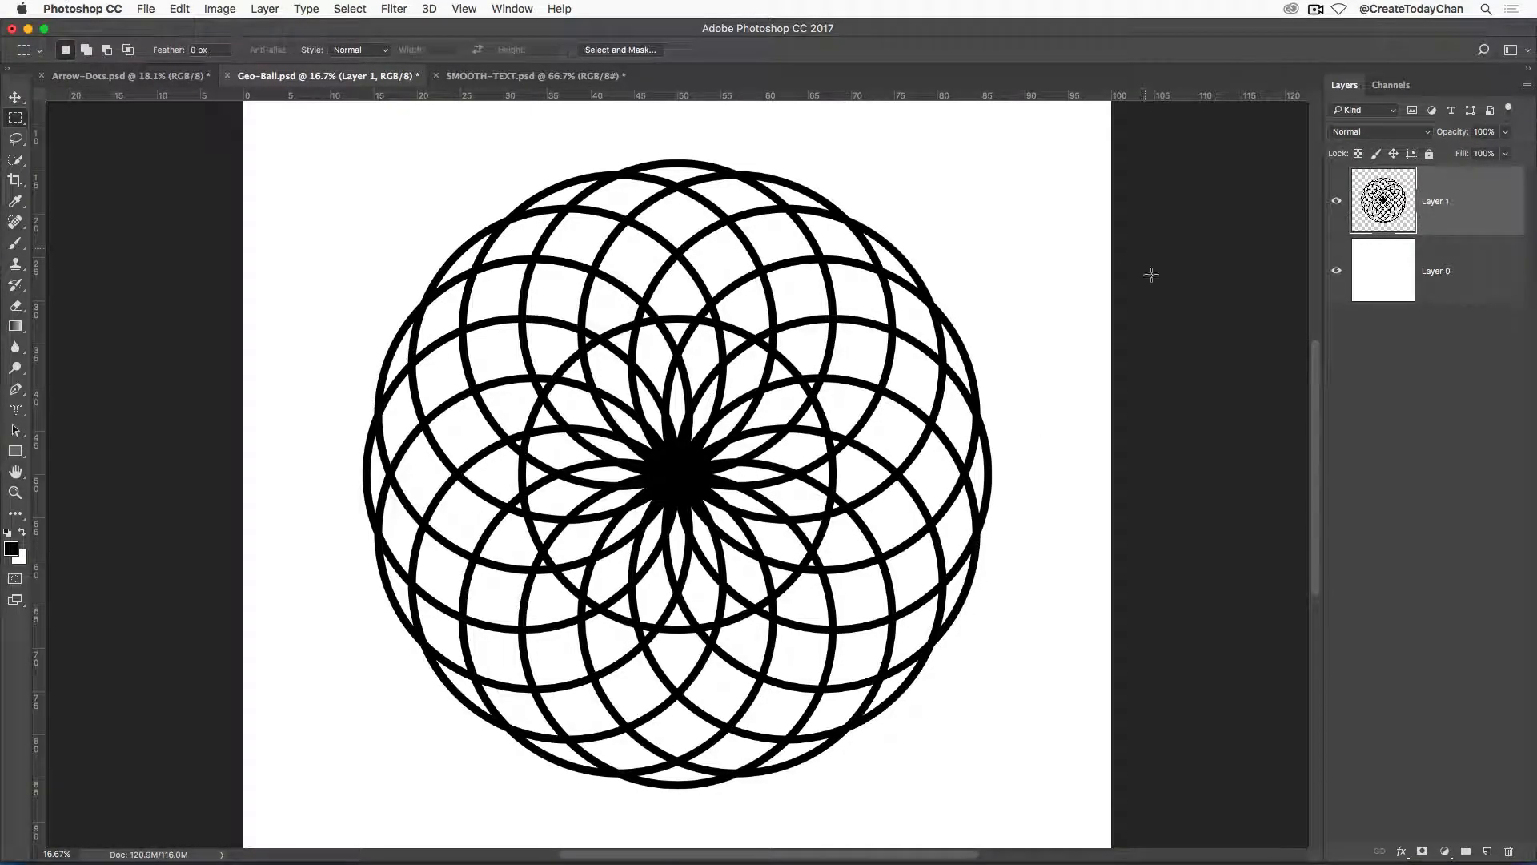
# Apply a Gaussian Blur with a 40-pixel radius to the CLEAN channel of the geometric ball.
pyautogui.click(1393, 86)
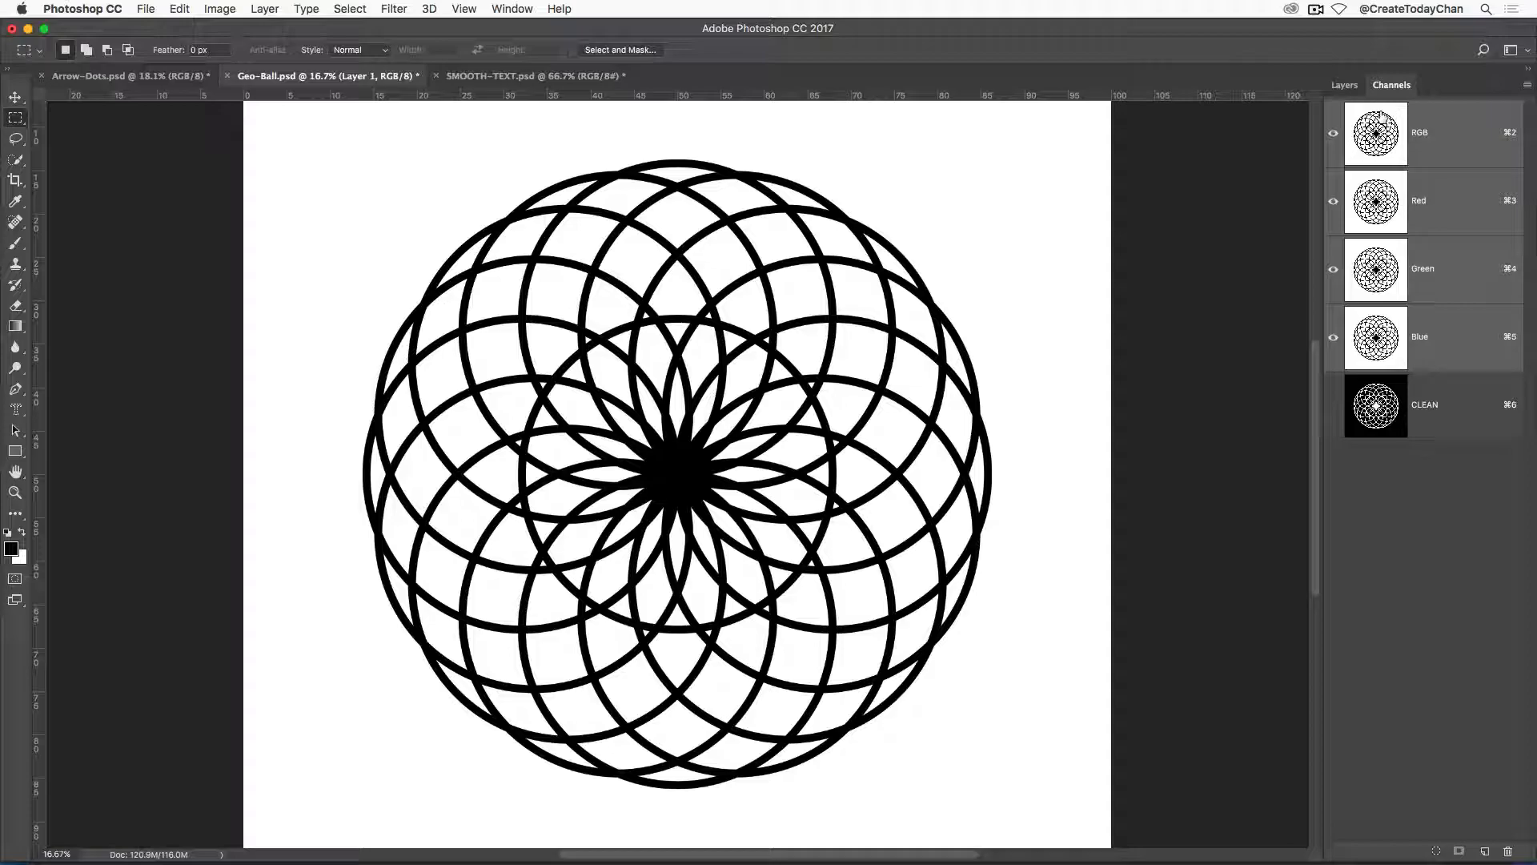
pyautogui.click(1382, 427)
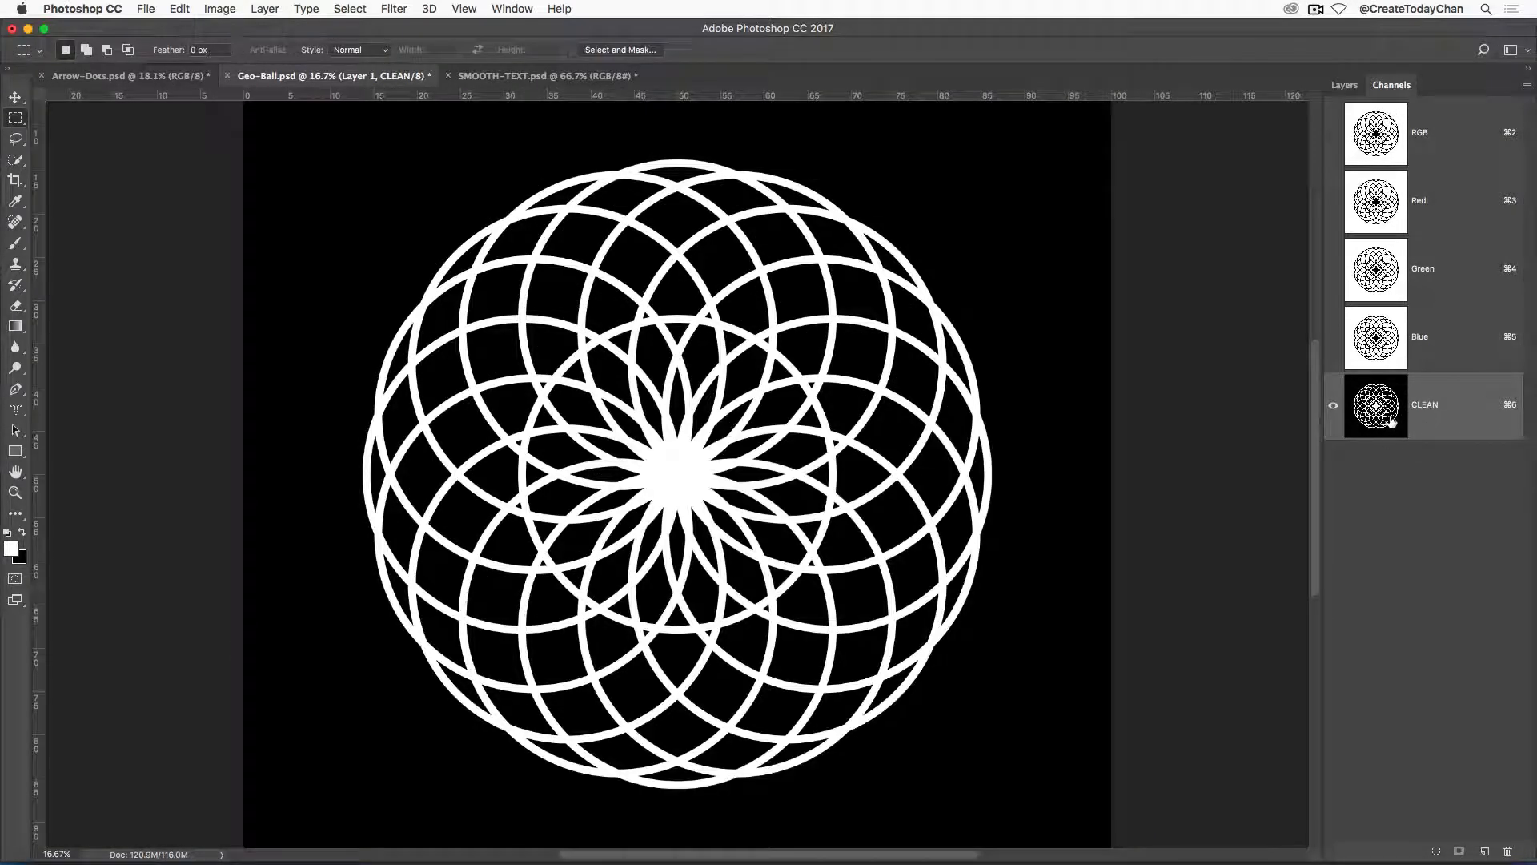
pyautogui.click(394, 8)
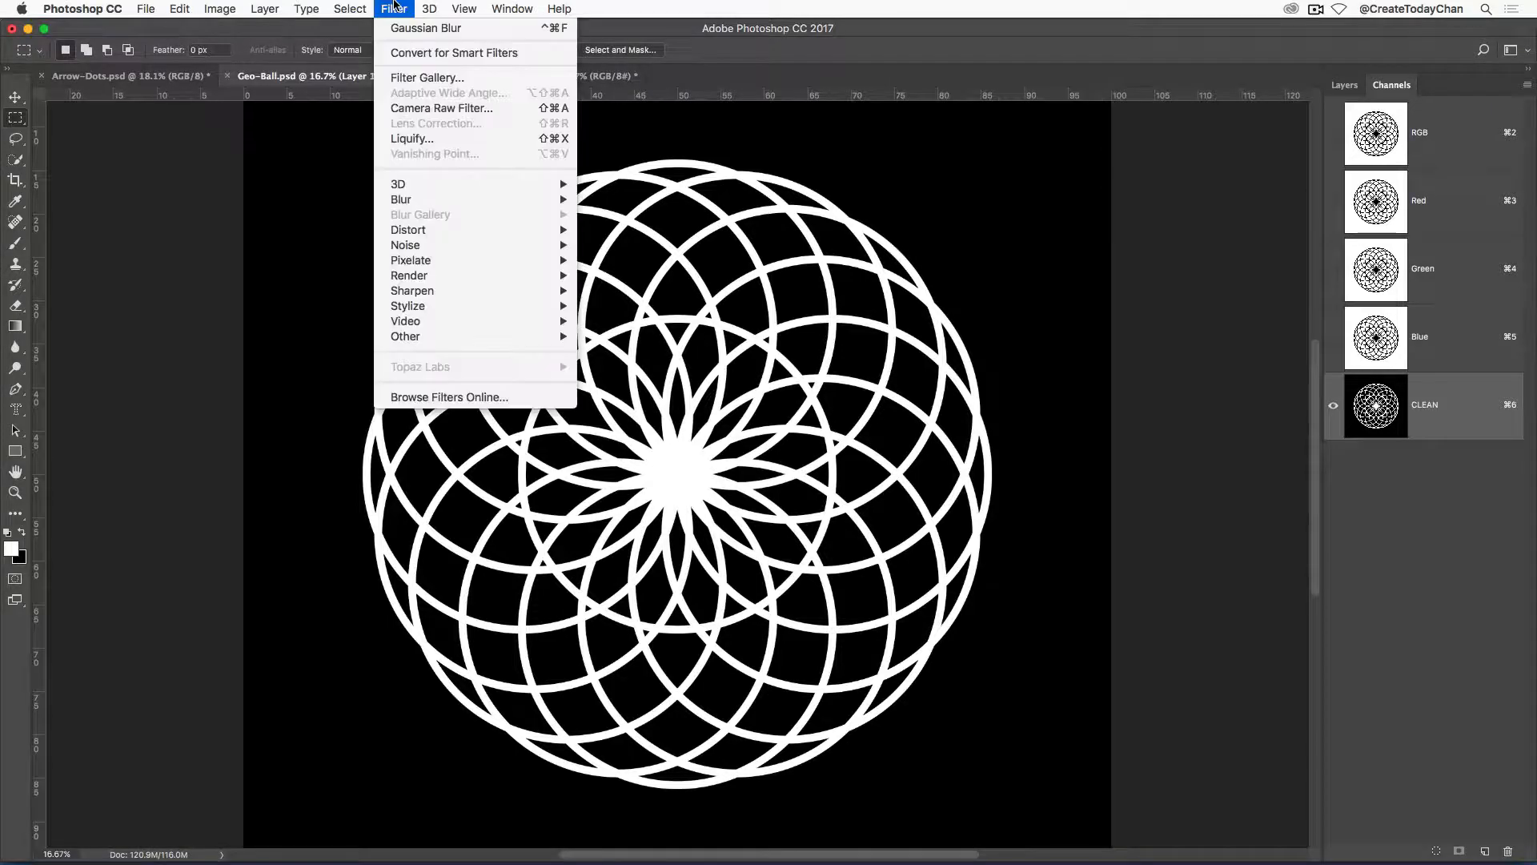
pyautogui.moveTo(449, 200)
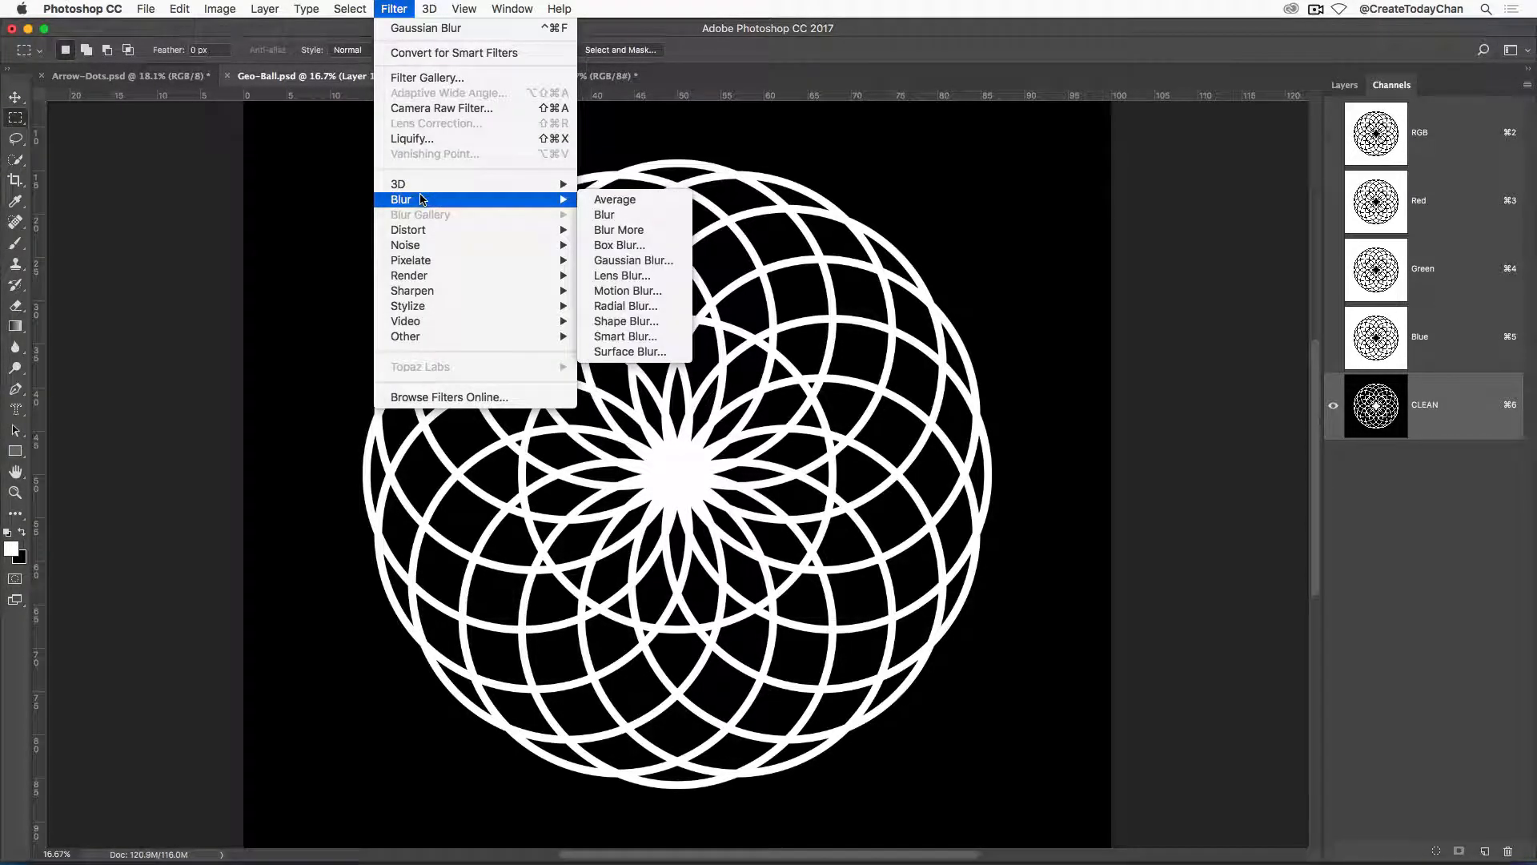
pyautogui.click(666, 261)
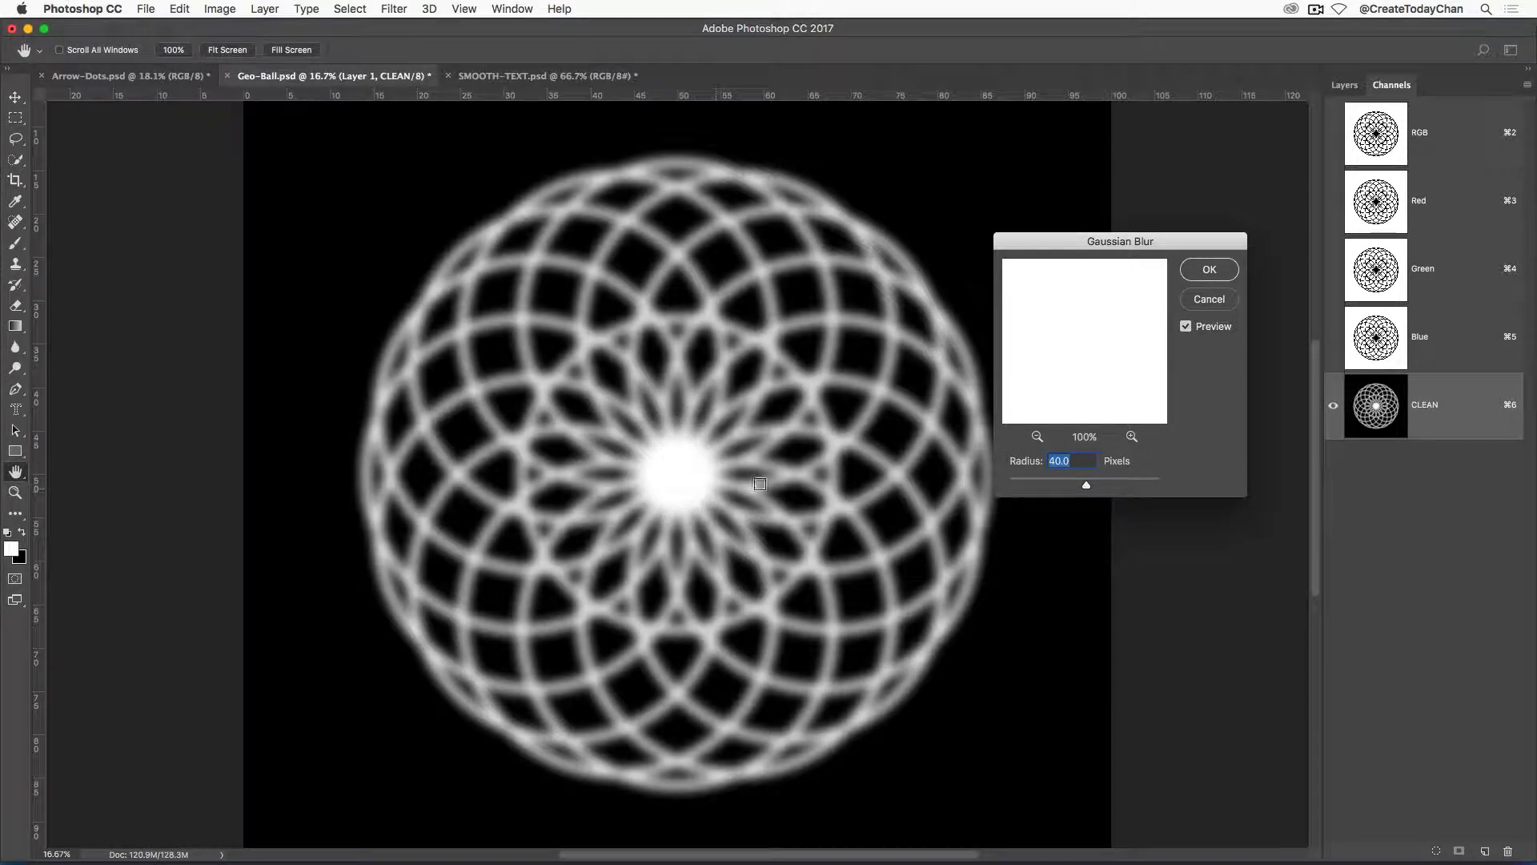
pyautogui.click(1208, 270)
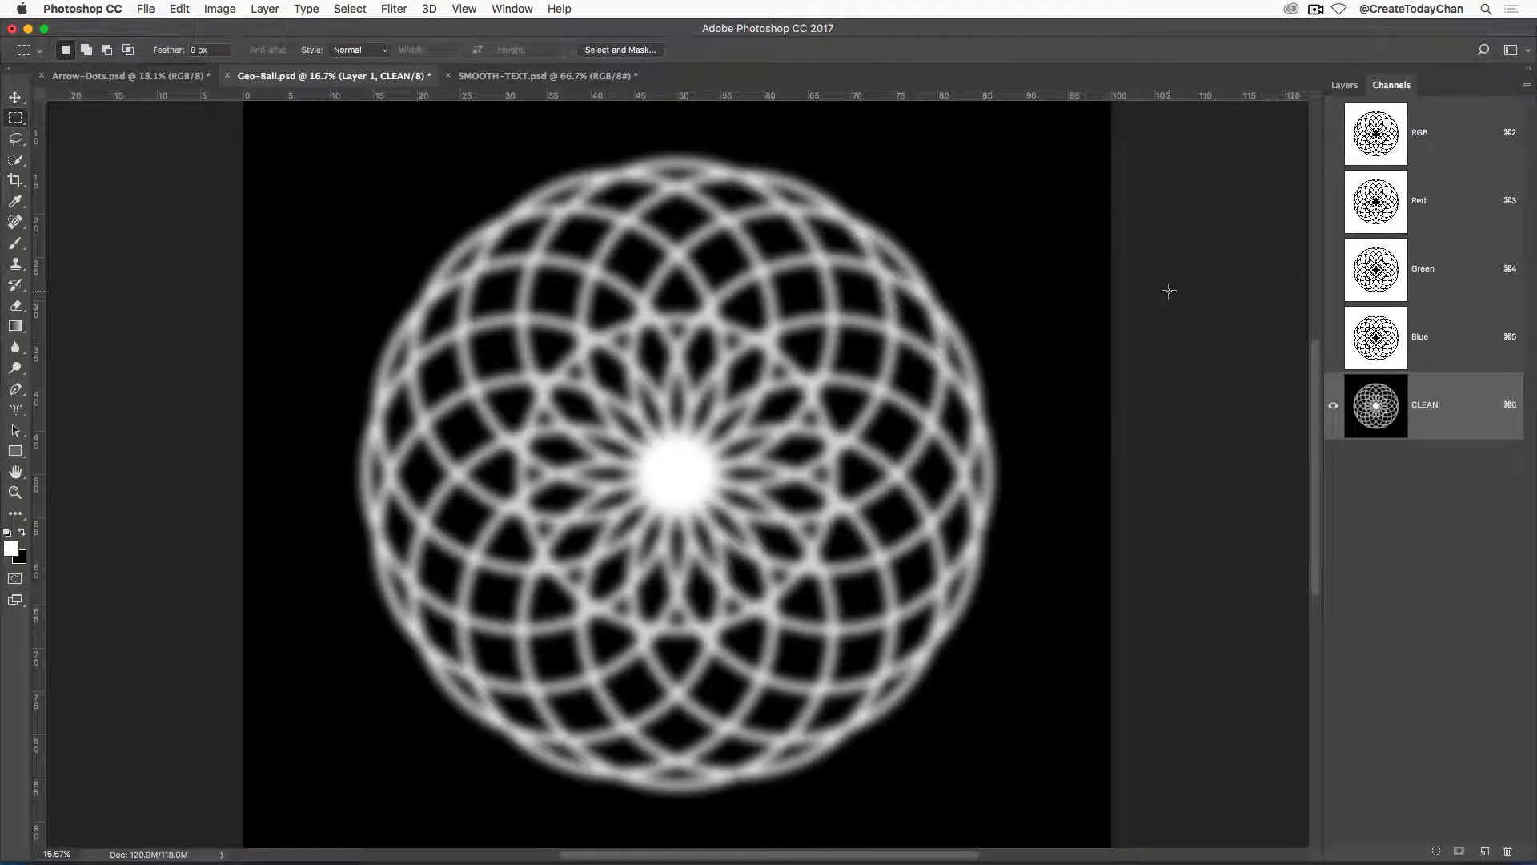
# Sharpen the blurred CLEAN channel with Levels, setting the input black point to 86 and the white point to 114.
pyautogui.press('super+l')
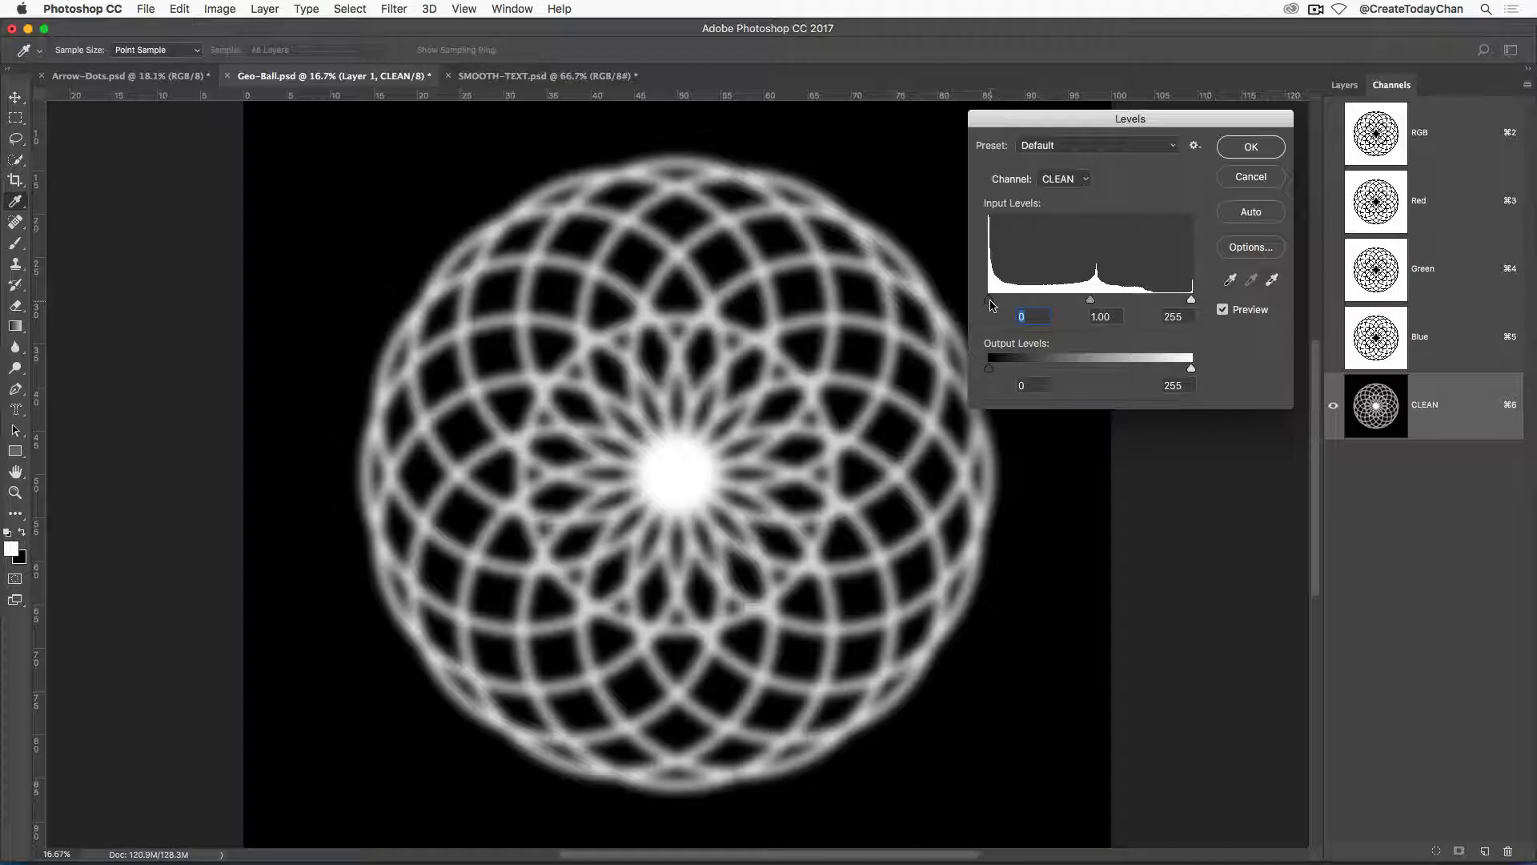
pyautogui.moveTo(991, 305); pyautogui.dragTo(1043, 305)
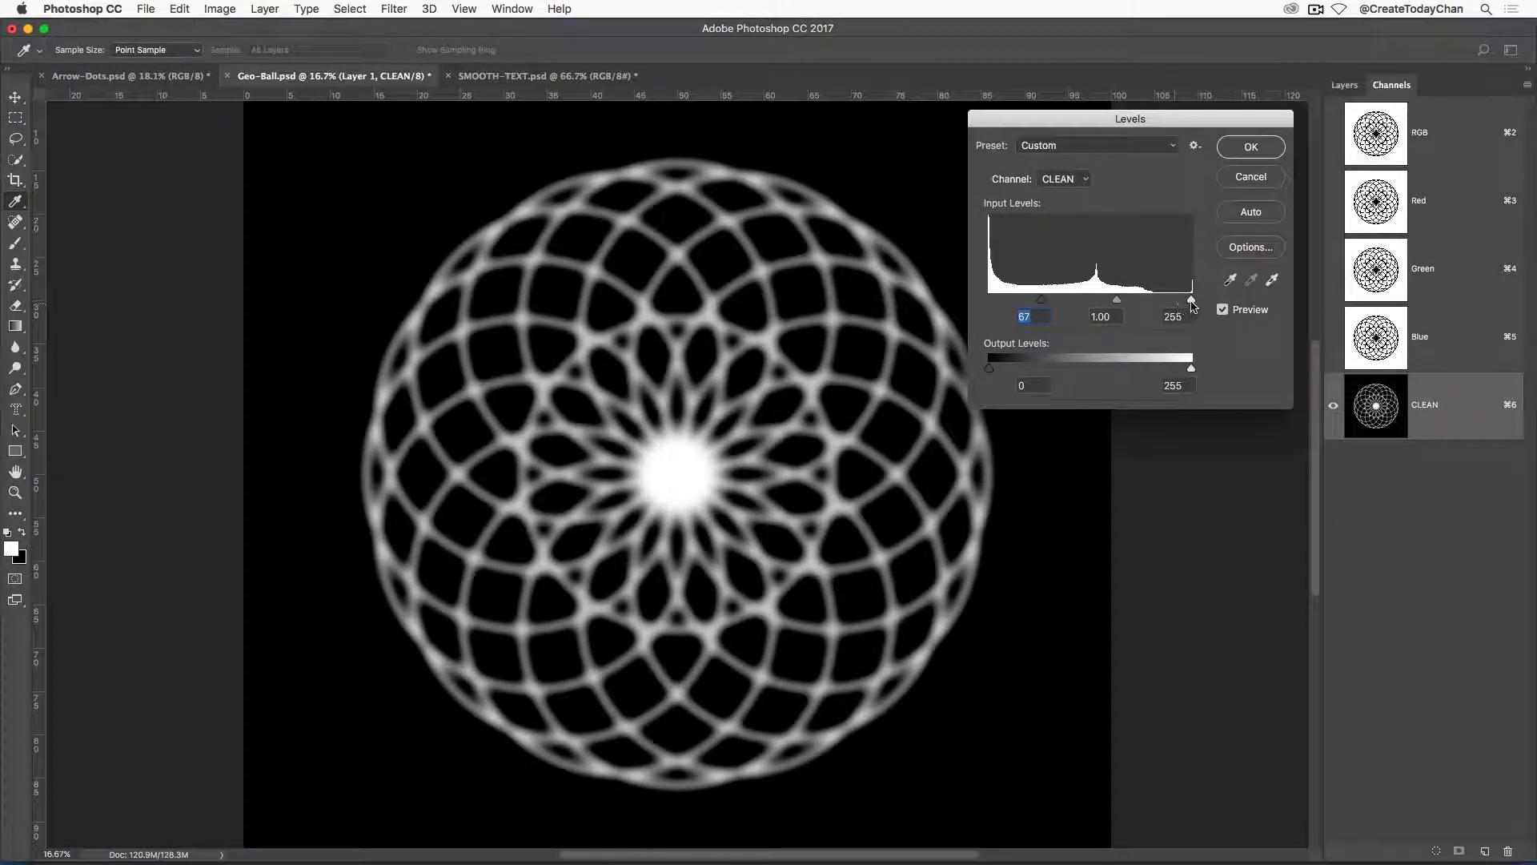
pyautogui.moveTo(1193, 301); pyautogui.dragTo(1059, 305)
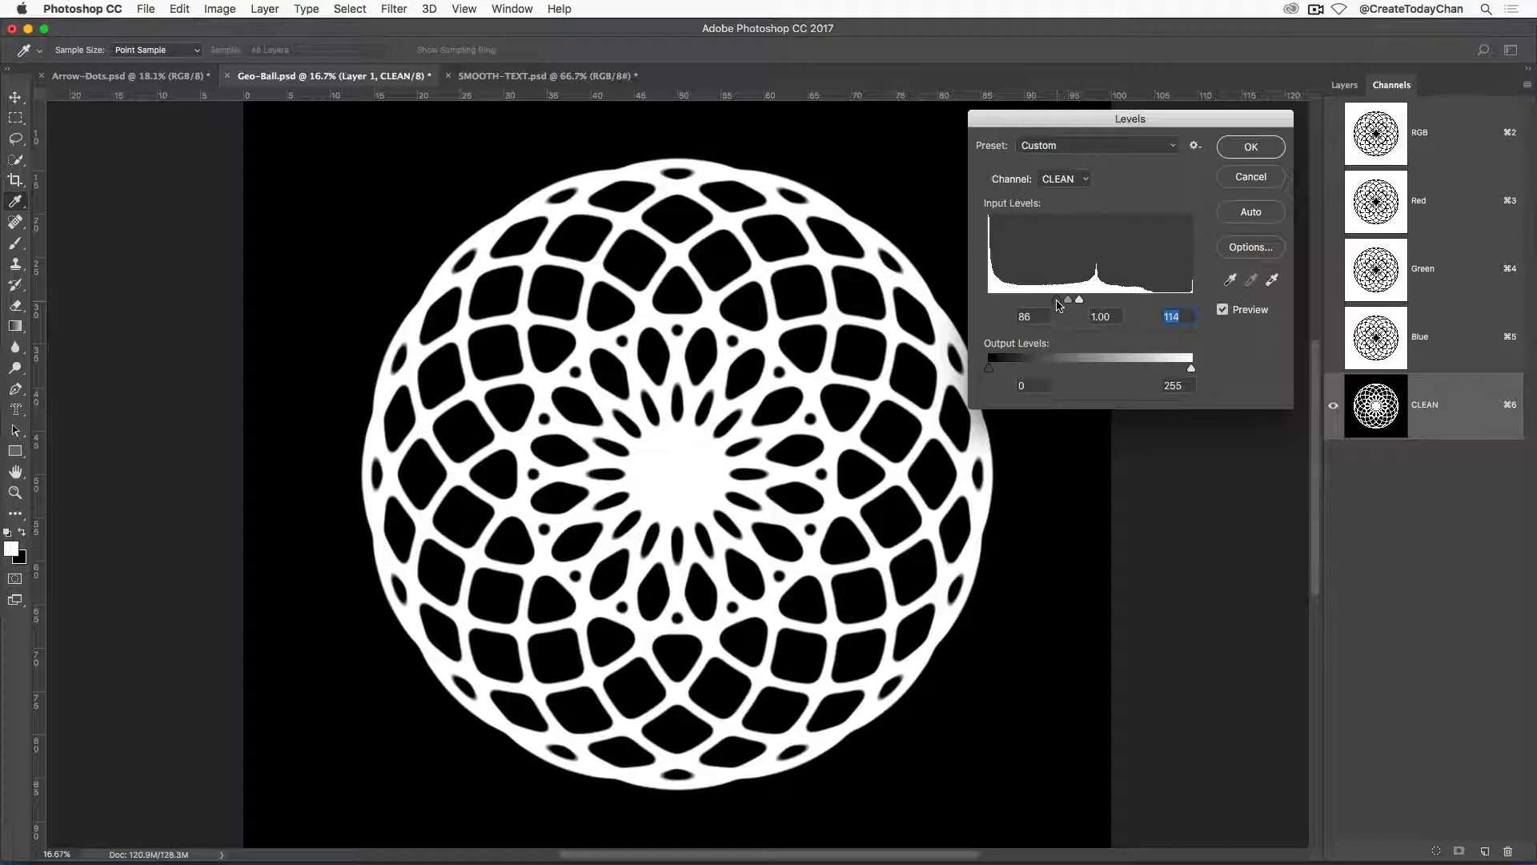
pyautogui.click(1057, 302)
pyautogui.click(1241, 150)
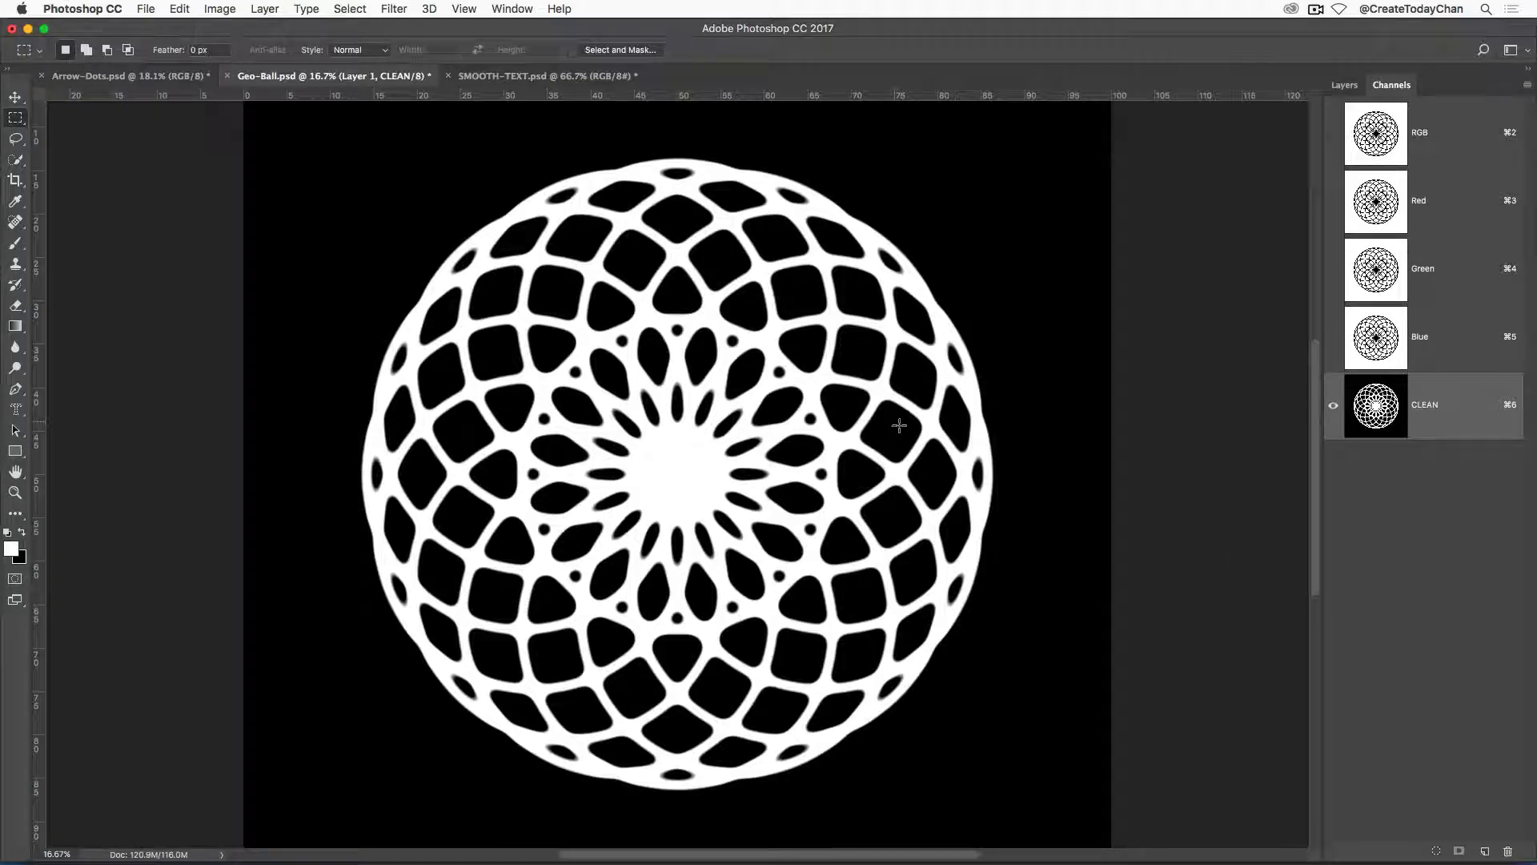
# Load the CLEAN channel as a selection, return to the RGB composite, and hide Layer 1.
pyautogui.keyDown('super'); pyautogui.click(1379, 412); pyautogui.keyUp('super')
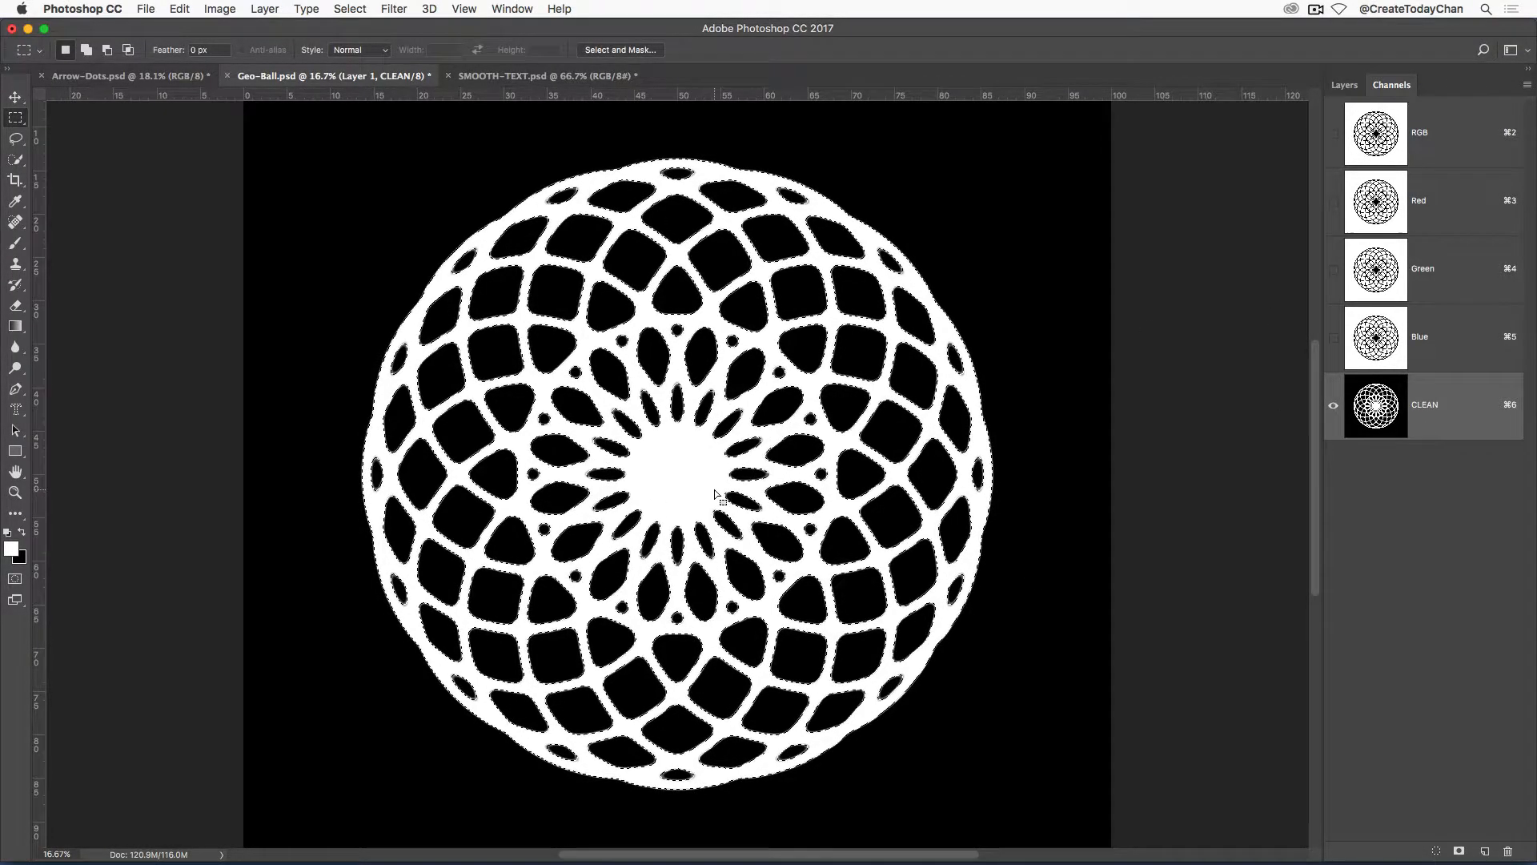
pyautogui.click(1419, 136)
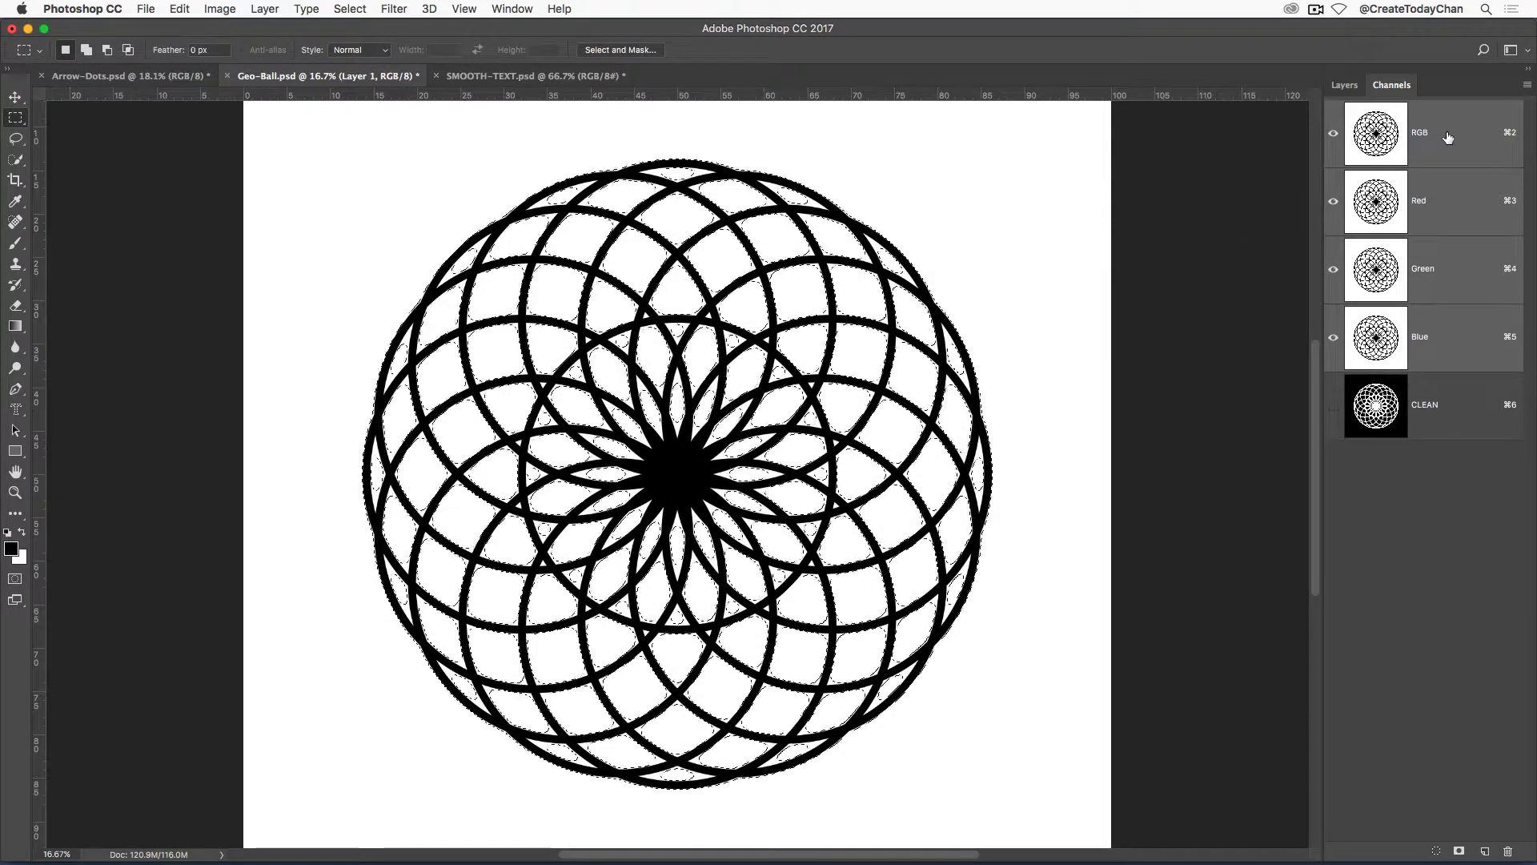
pyautogui.click(1345, 85)
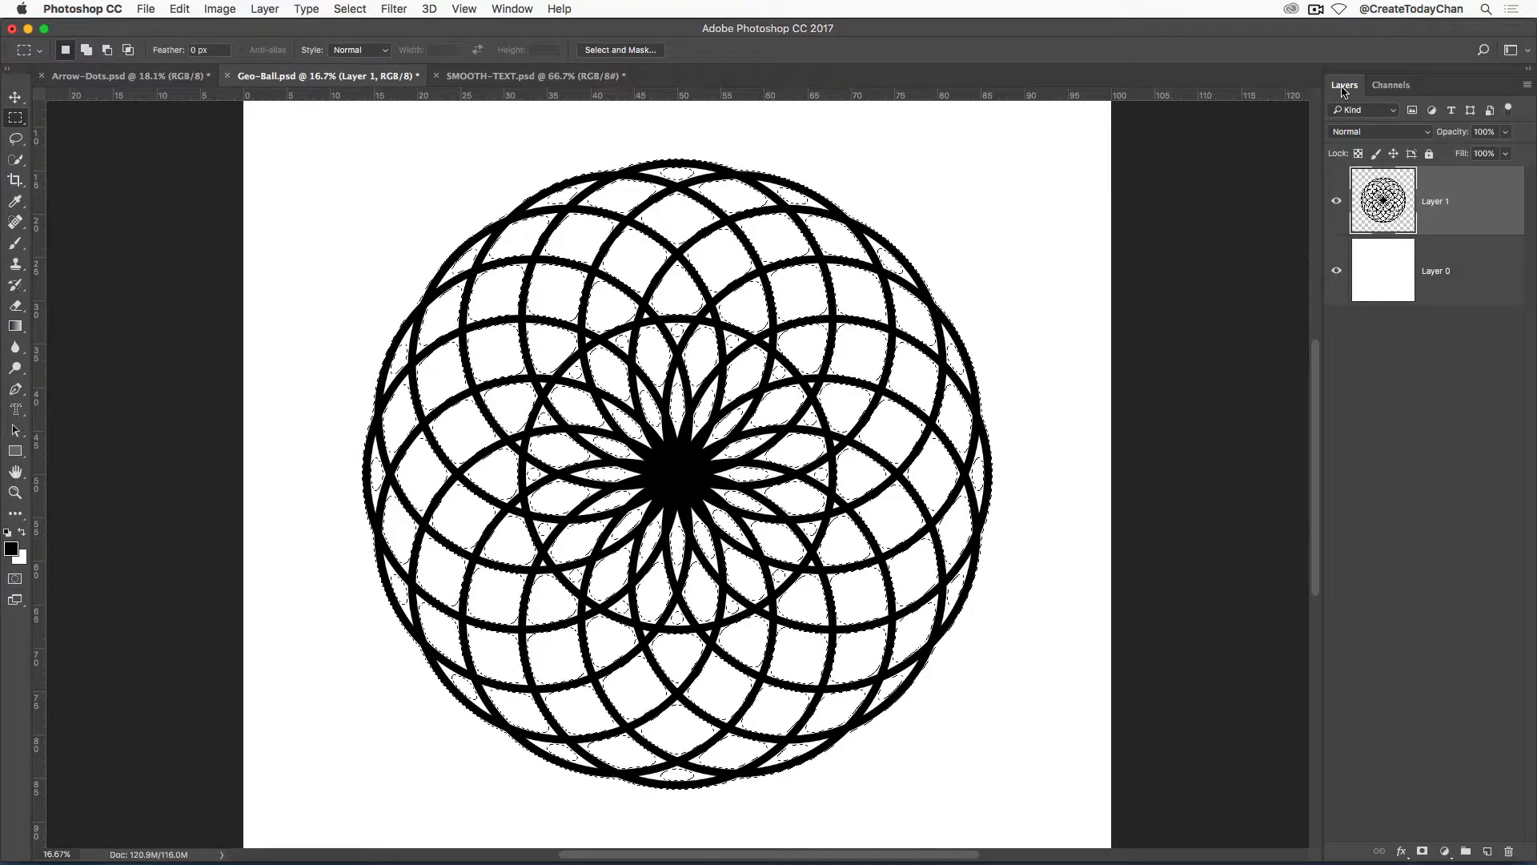
pyautogui.click(1336, 204)
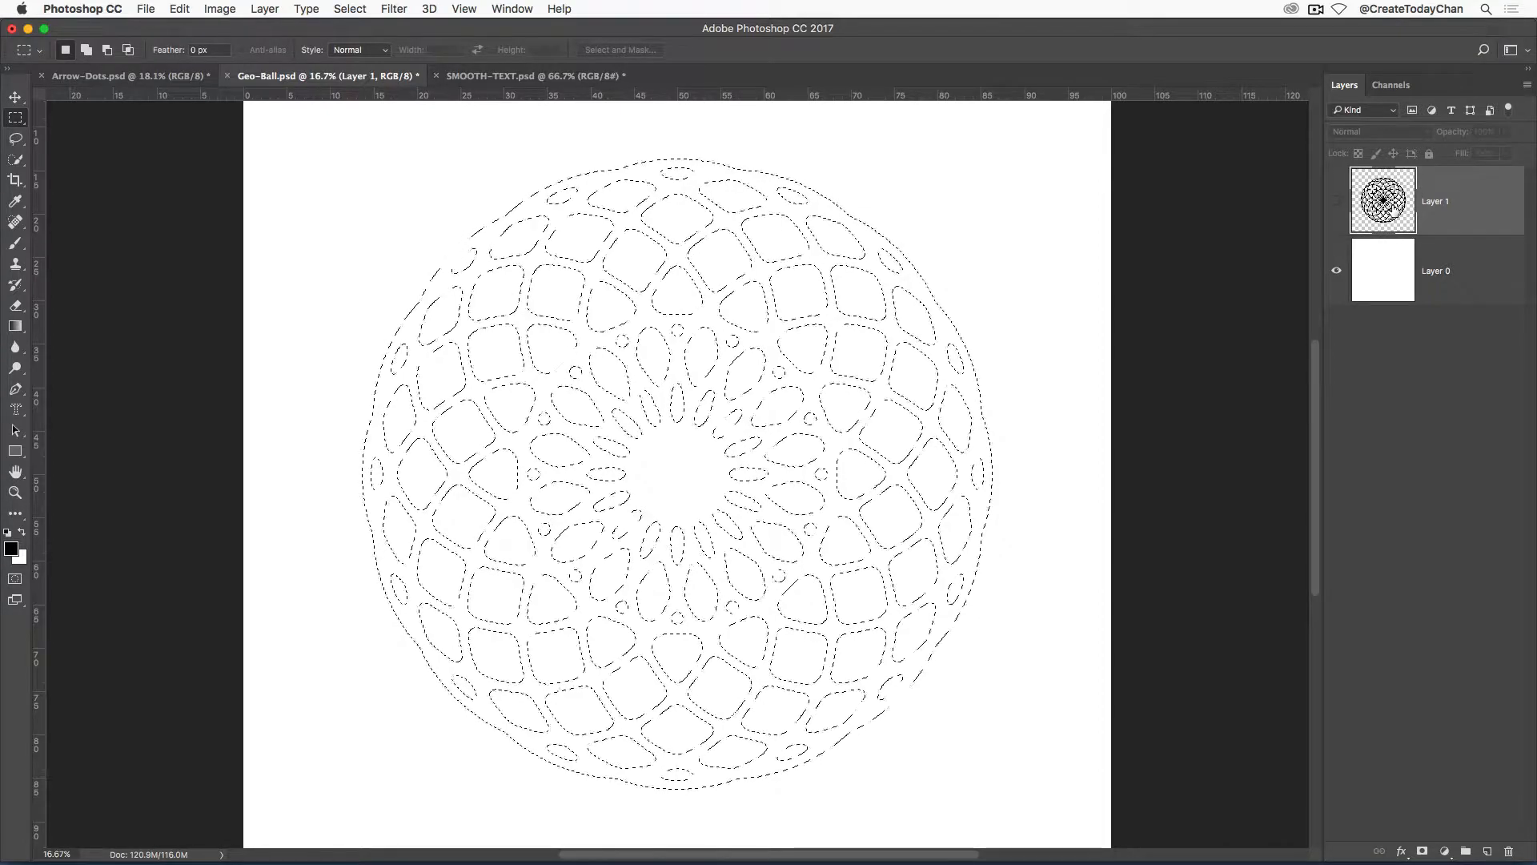
# Fill the geometric ball selection with black on a new layer above Layer 1, and deselect.
pyautogui.click(1487, 851)
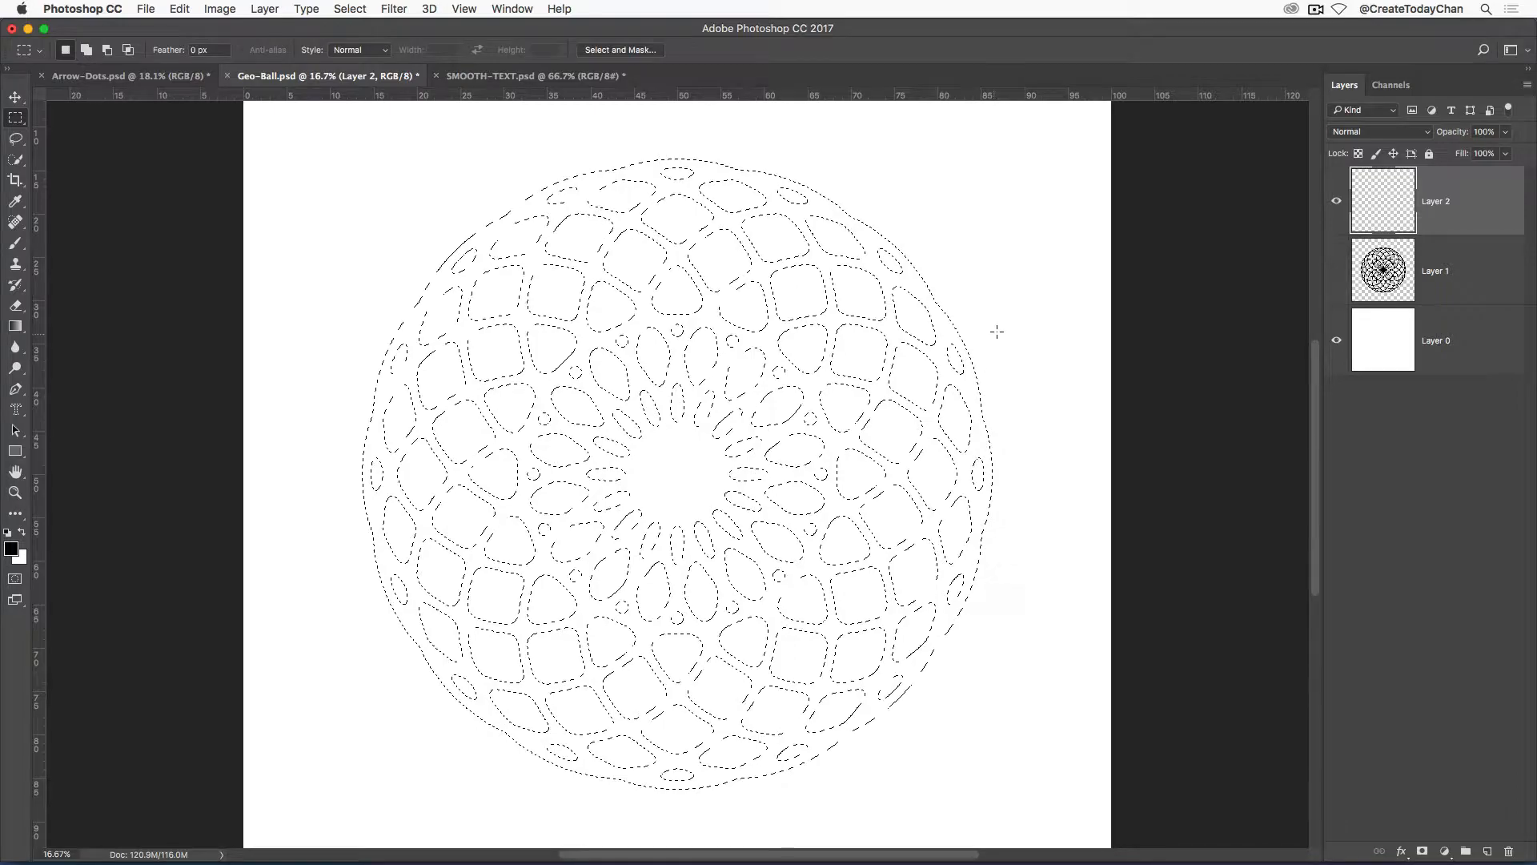
pyautogui.hotkey('alt', 'BackSpace')
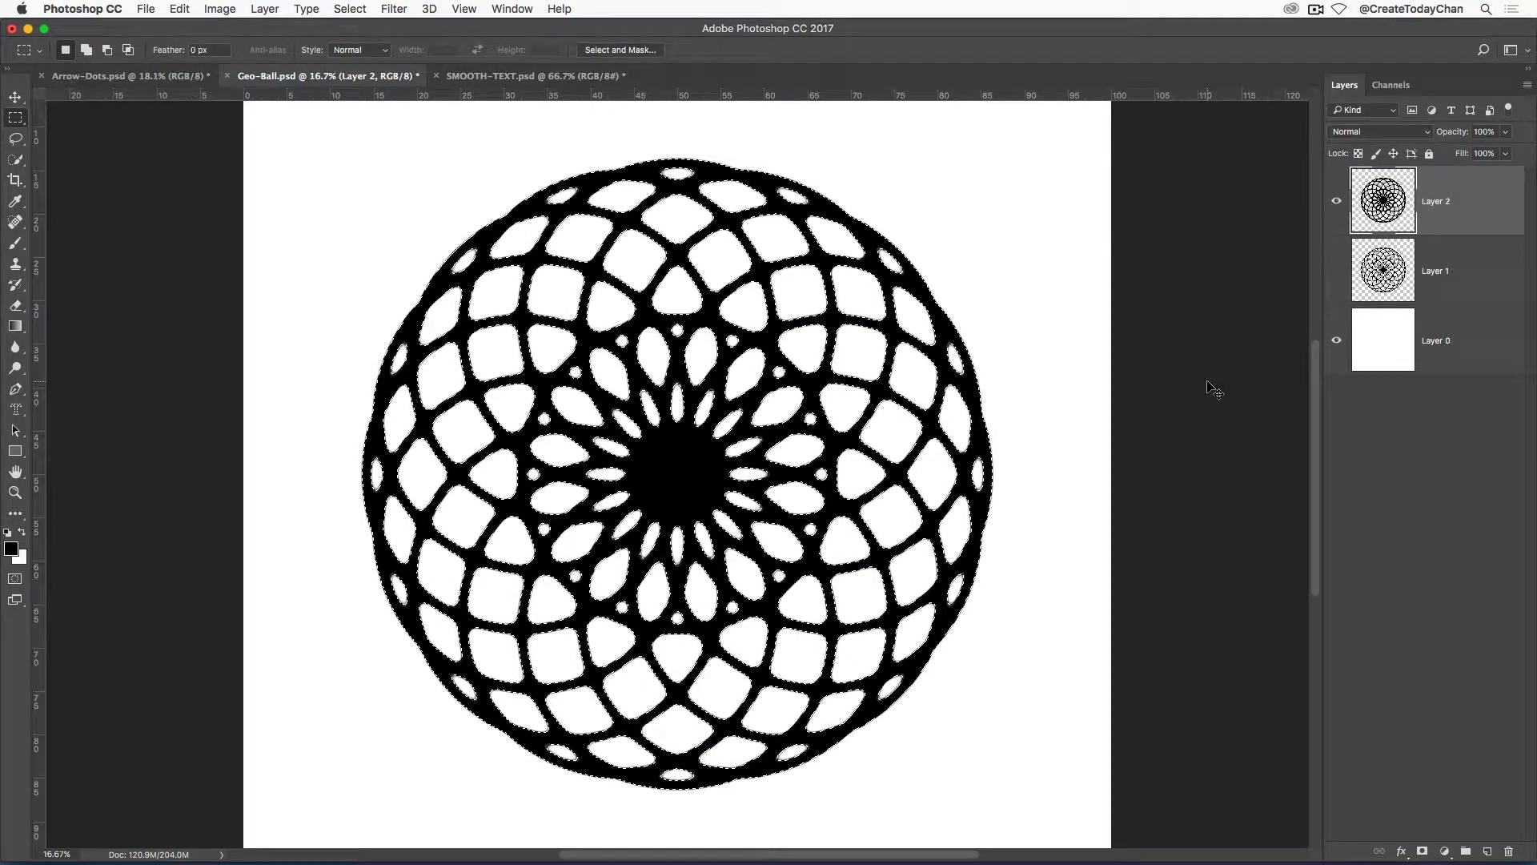
pyautogui.press('super+d')
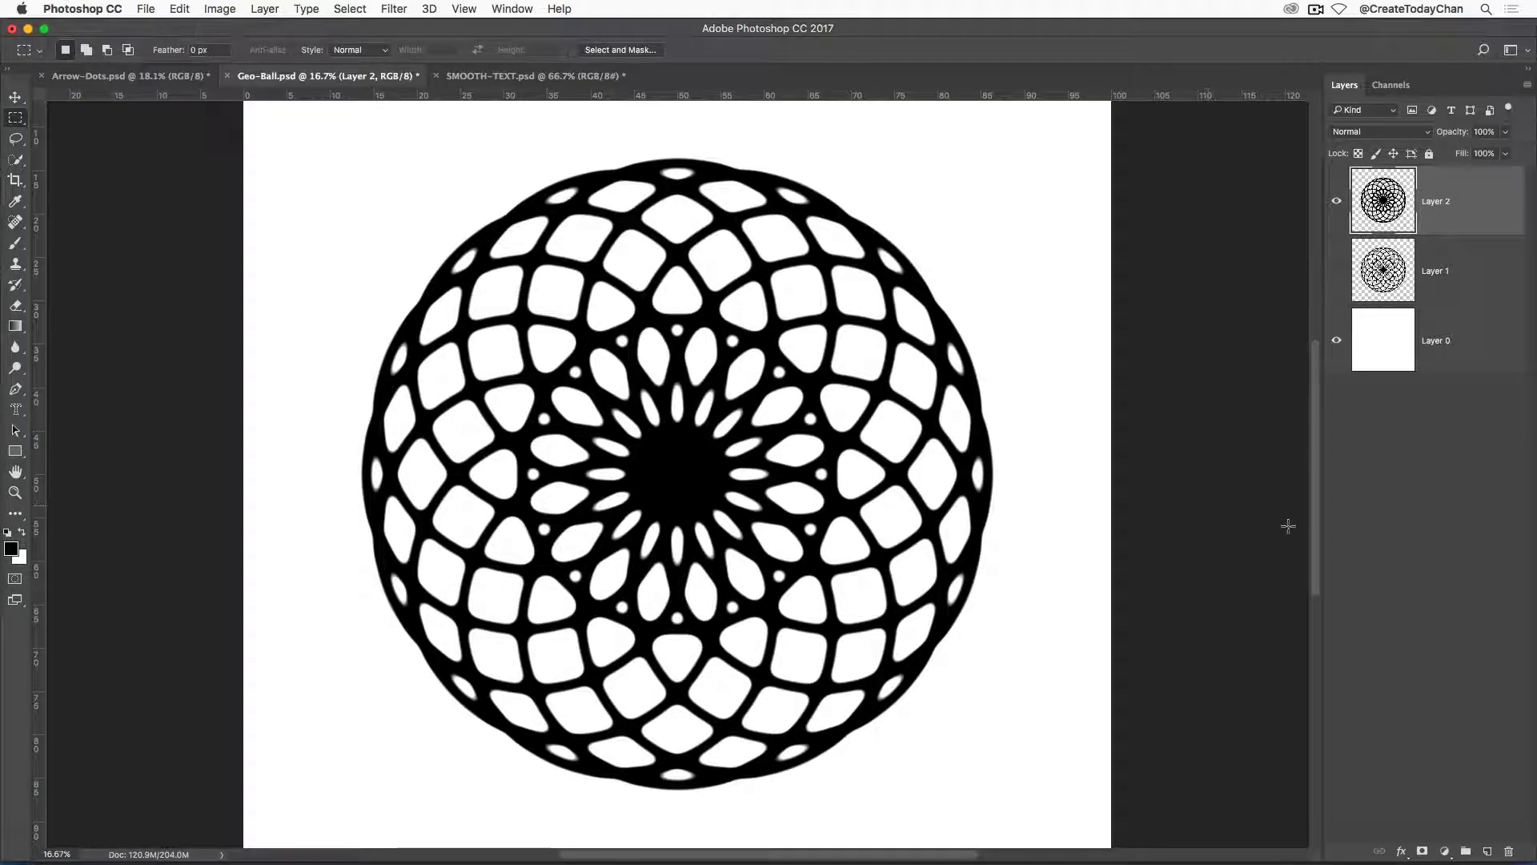
# Compare the original Layer 1 with the smoothed Layer 2, leave Layer 2 visible with Layer 1 hidden, and save Geo-Ball.psd.
pyautogui.click(1337, 205)
pyautogui.click(1337, 274)
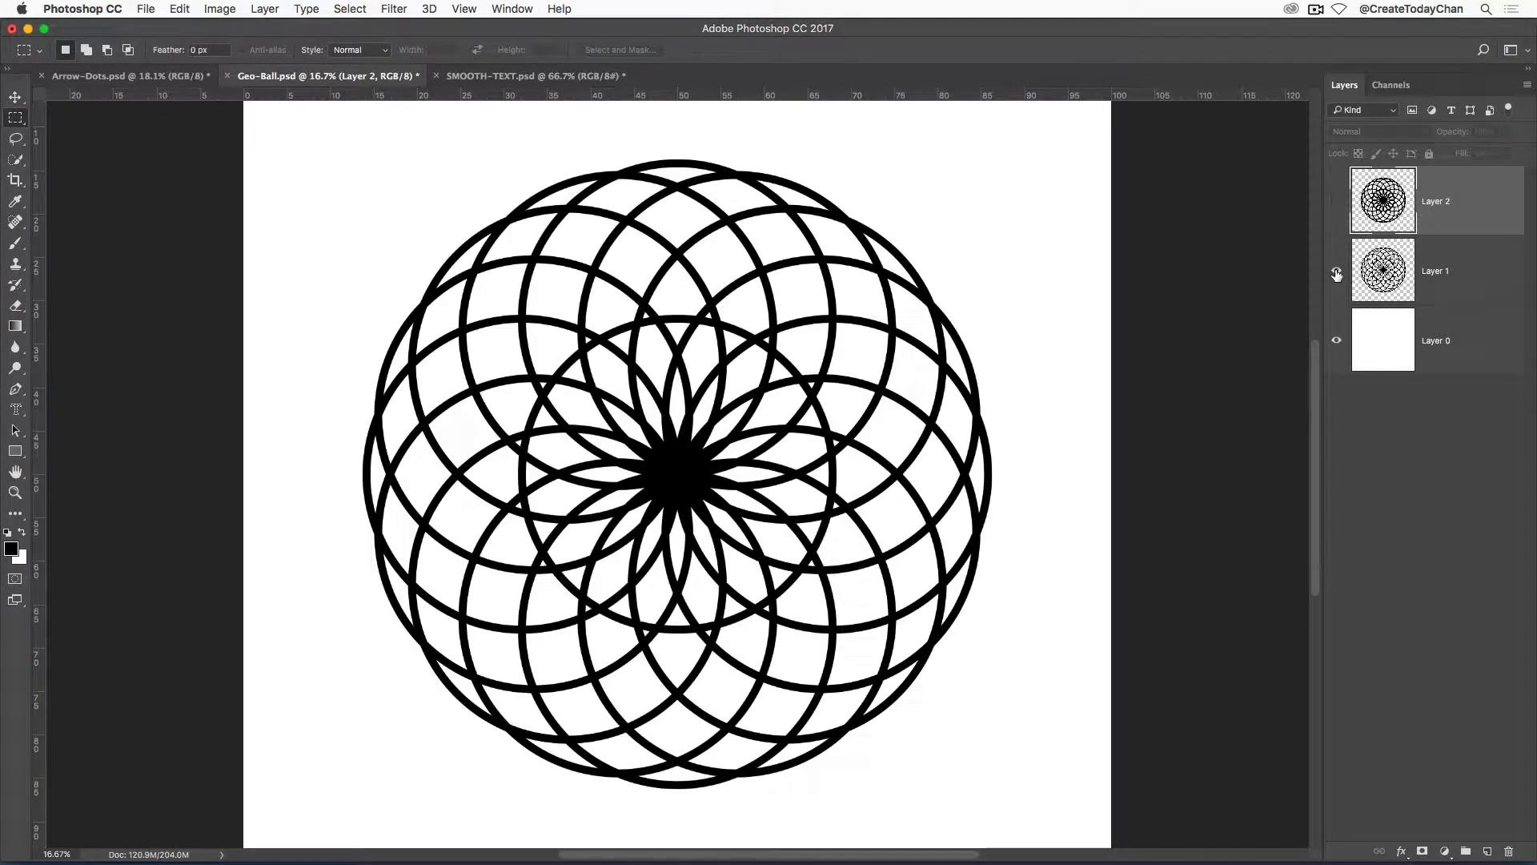
pyautogui.click(1337, 274)
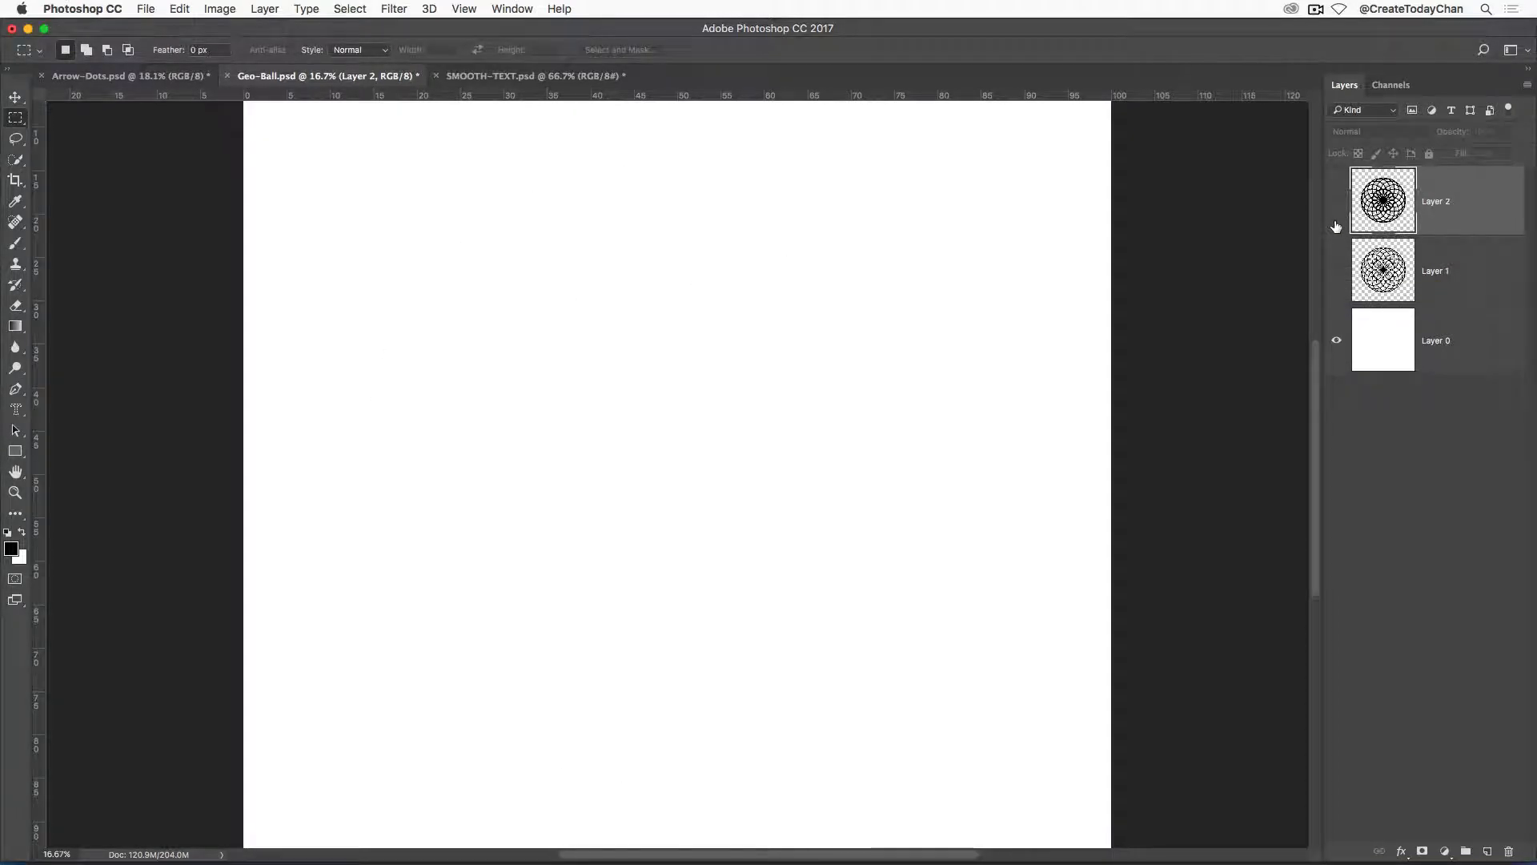
pyautogui.click(1336, 205)
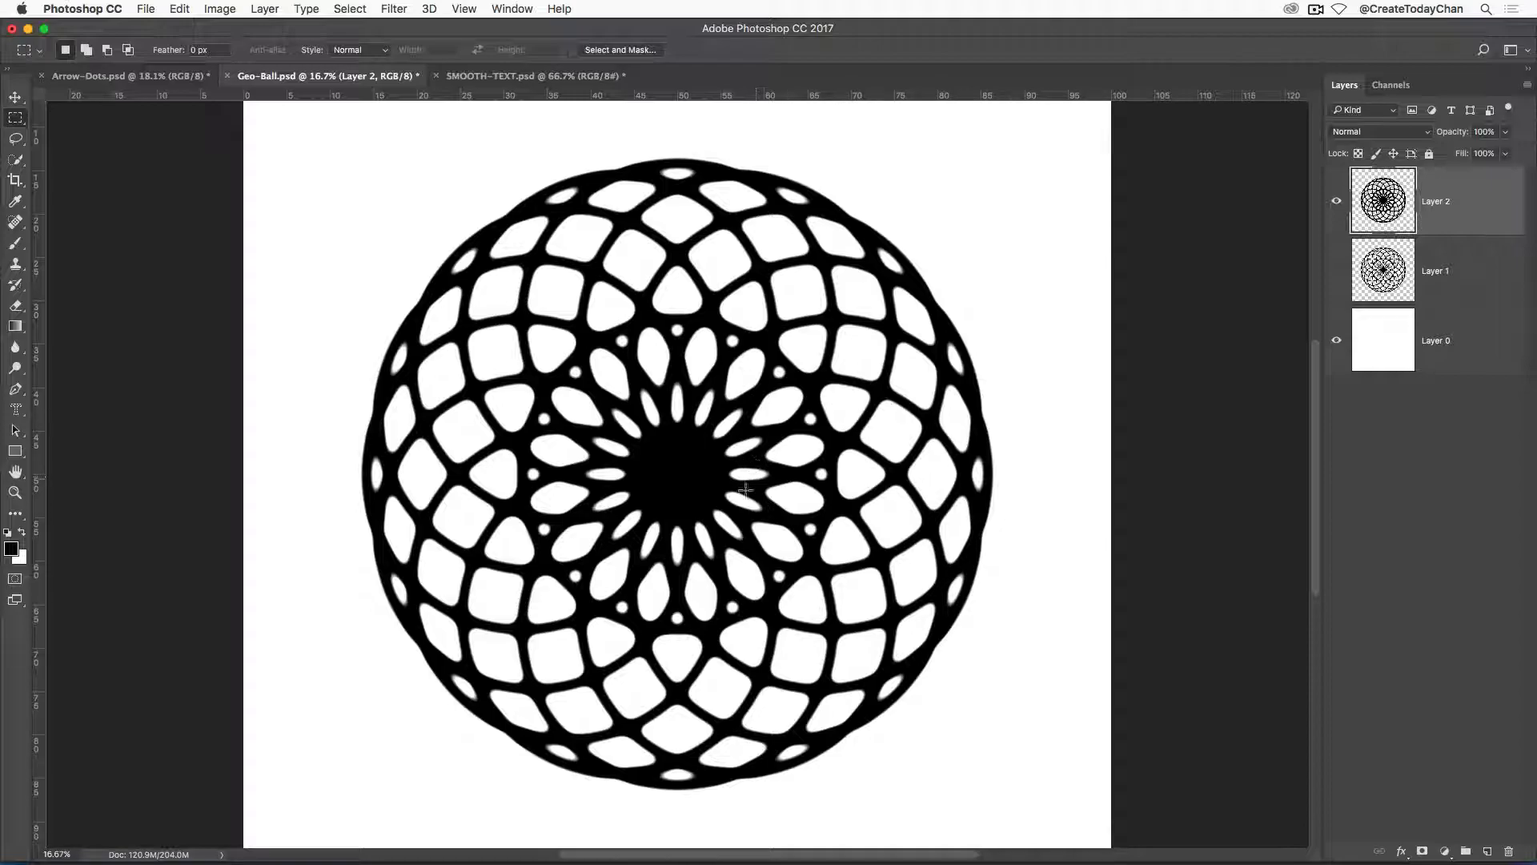
pyautogui.press('super+s')
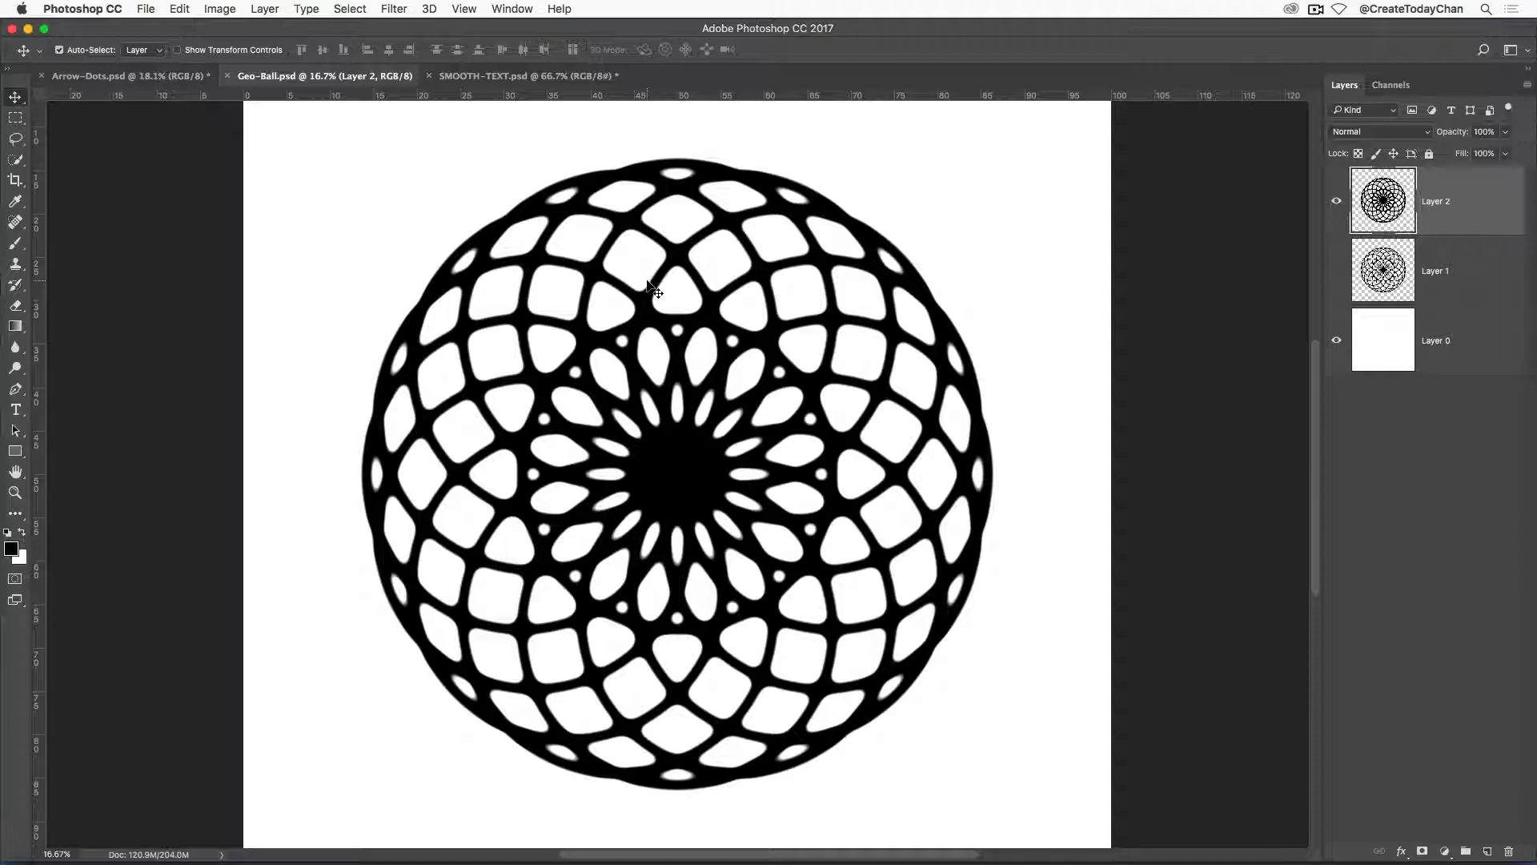
# In SMOOTH-TEXT.psd, add centred two-line text "CREATE TODAY" in 300 pt Rockwell Extra Bold and move it up to the canvas's vertical middle.
pyautogui.click(483, 77)
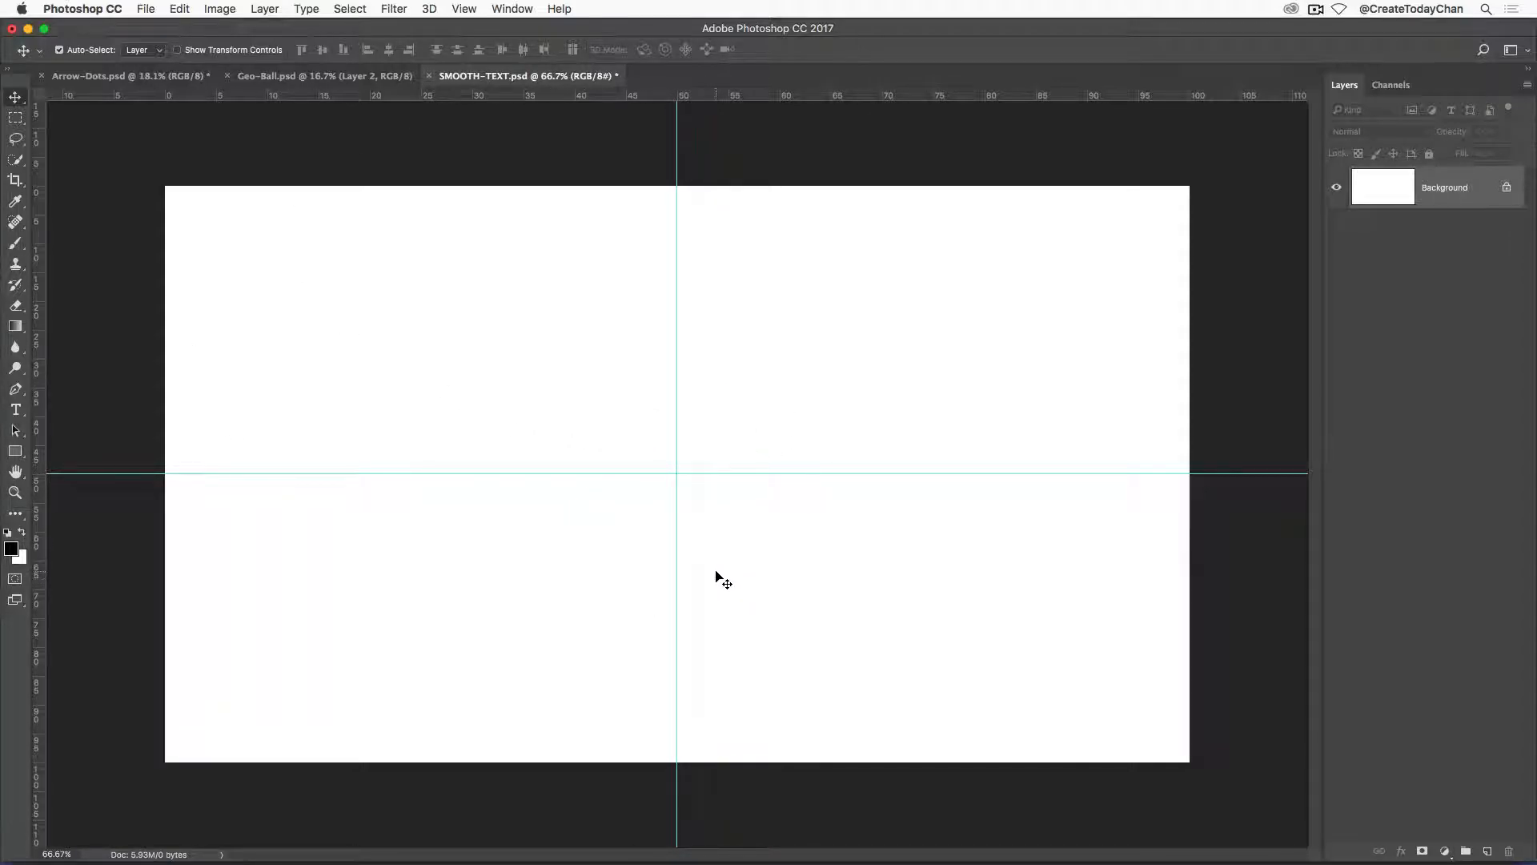
pyautogui.click(16, 410)
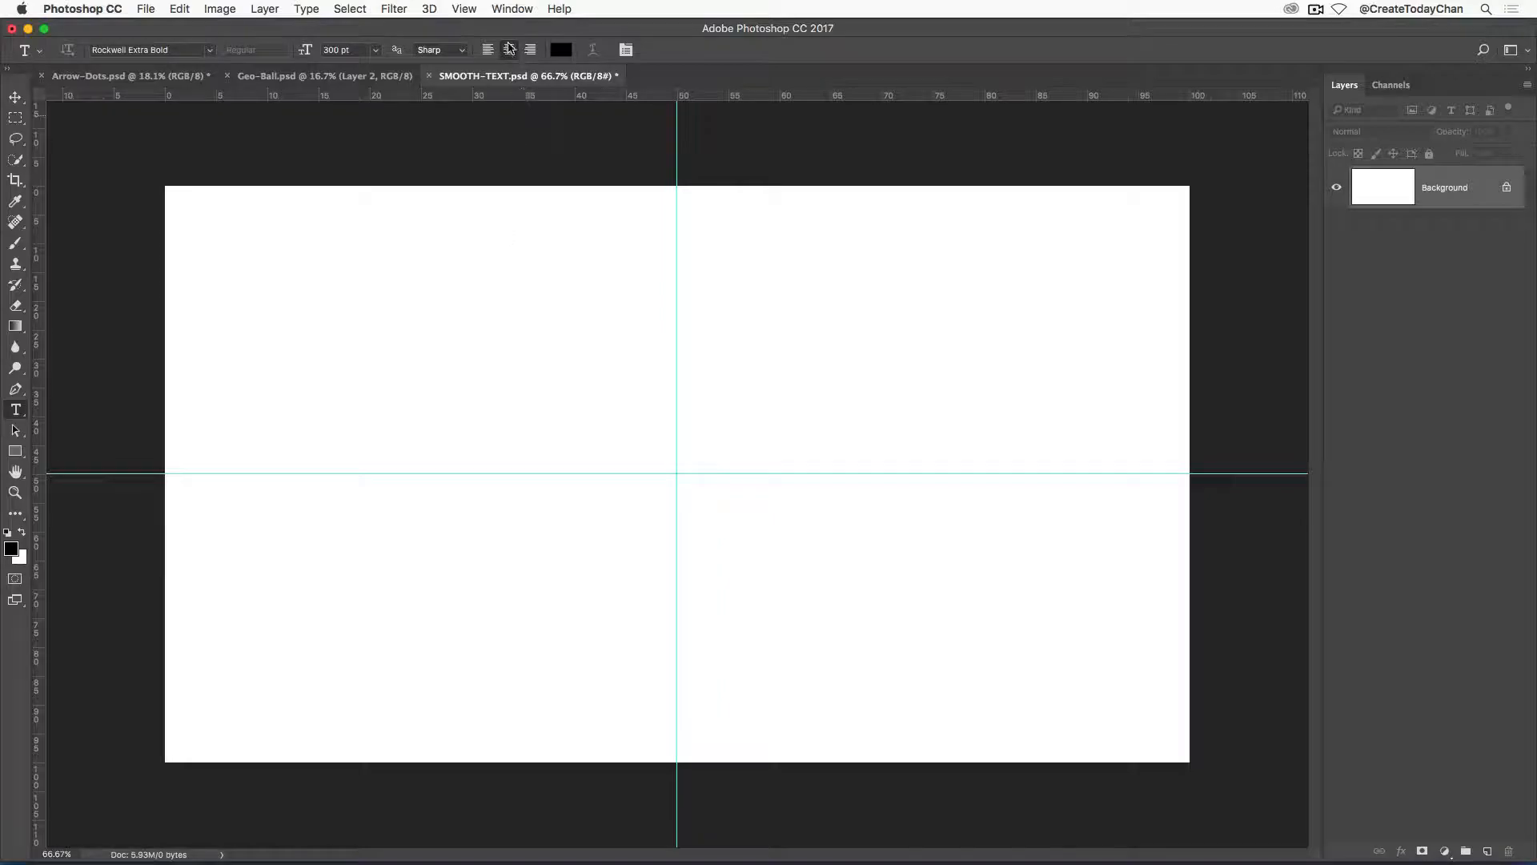
pyautogui.click(676, 466)
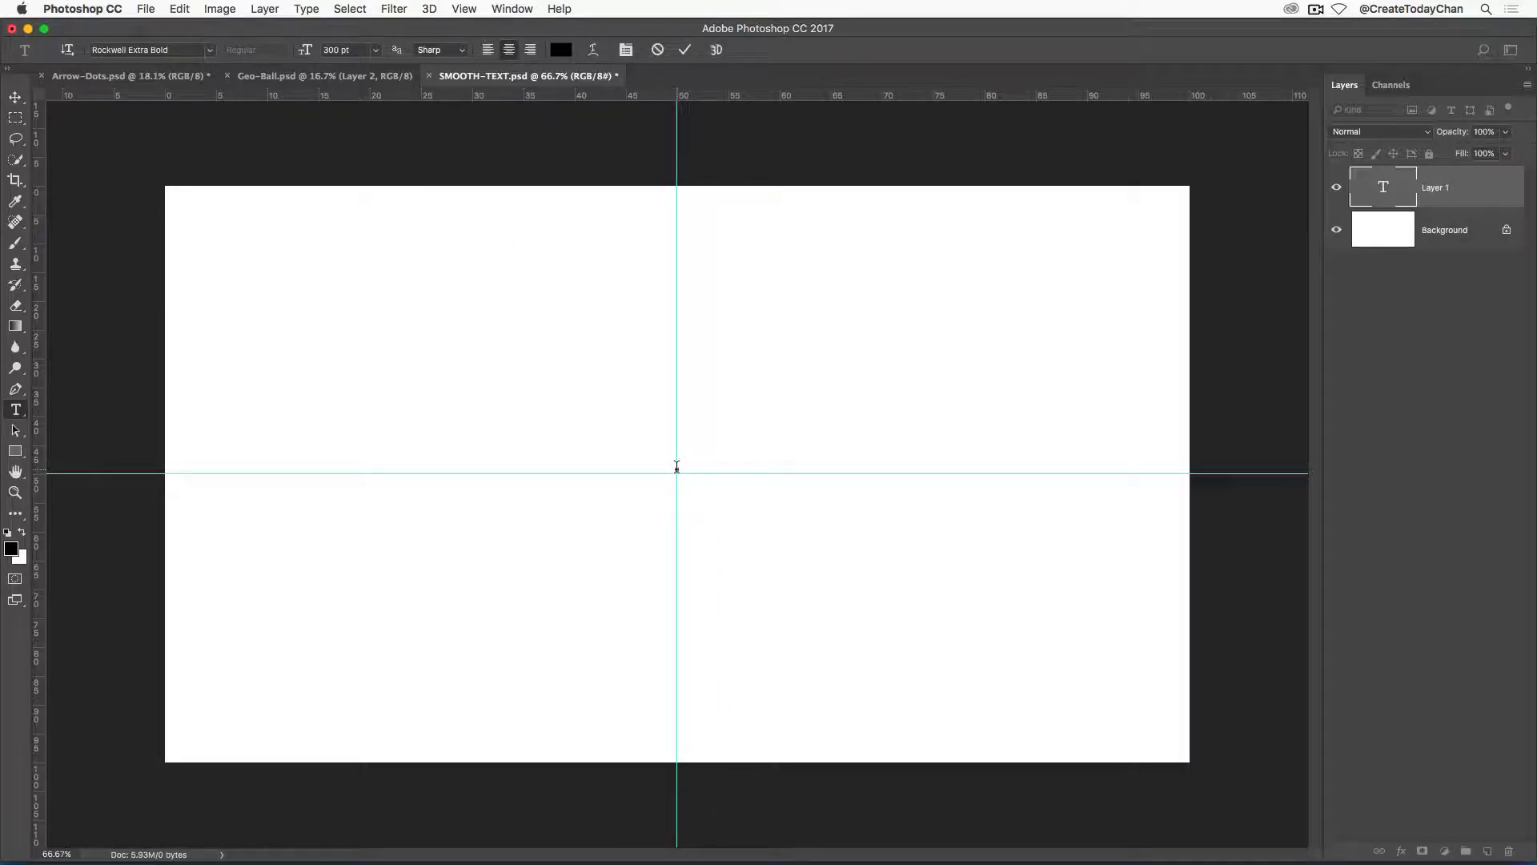
pyautogui.write('C')
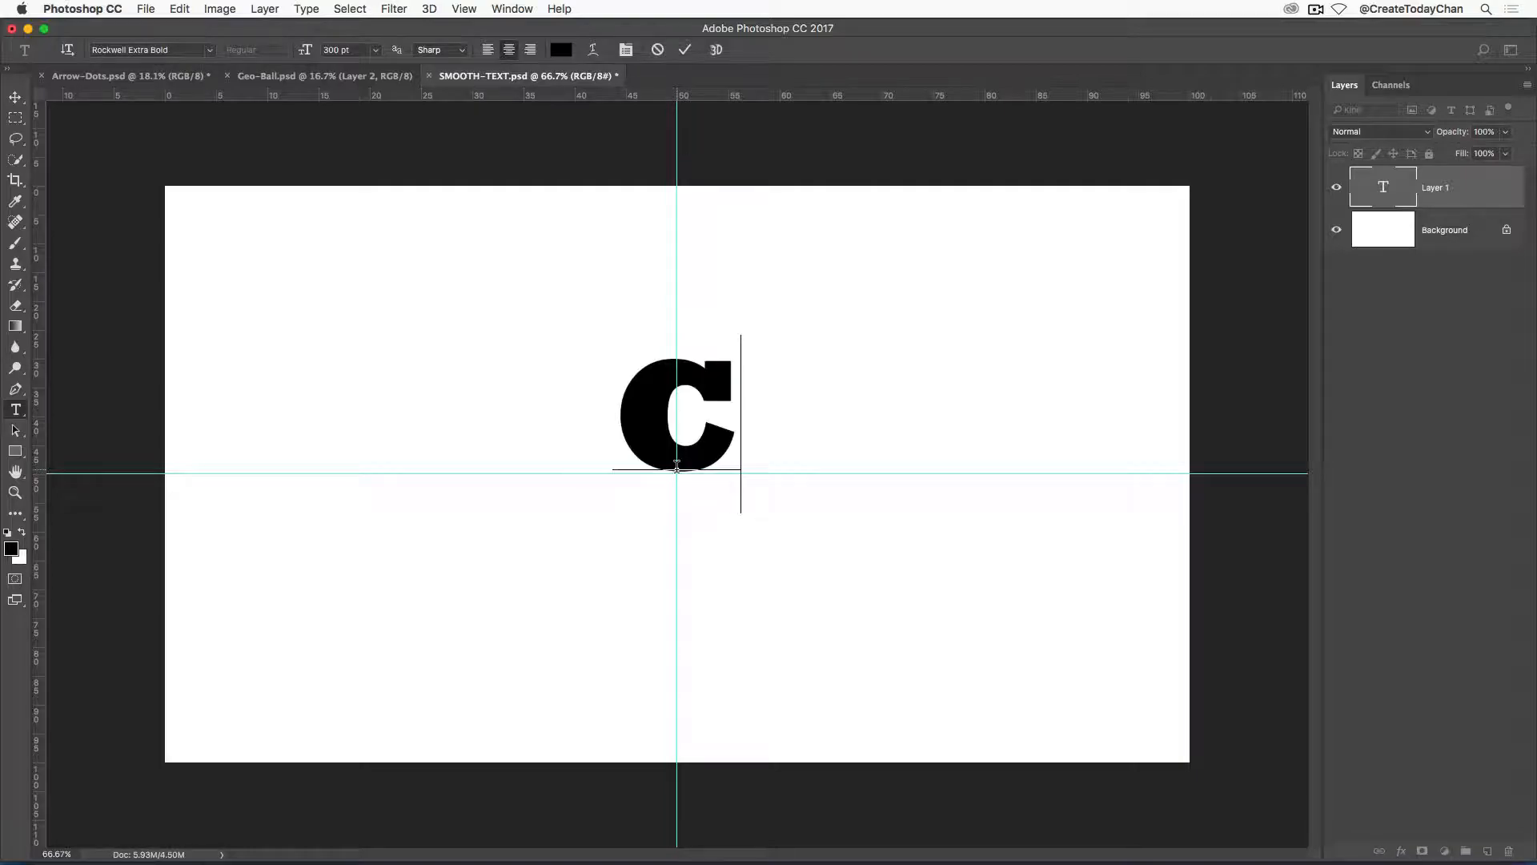
pyautogui.write('REATE')
pyautogui.press('Return')
pyautogui.write('TODAY')
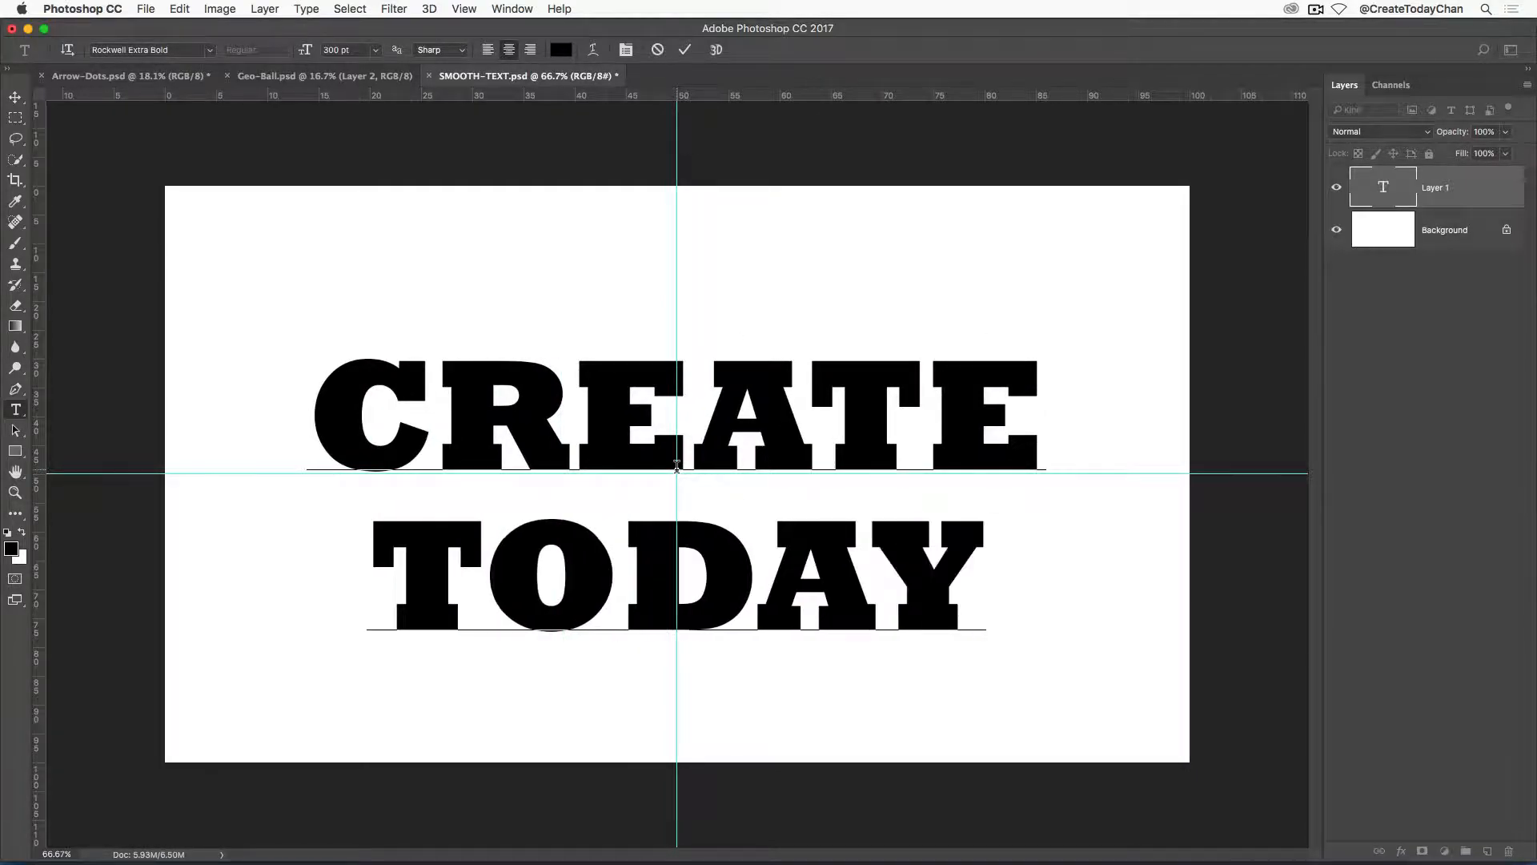
pyautogui.press('super+Return')
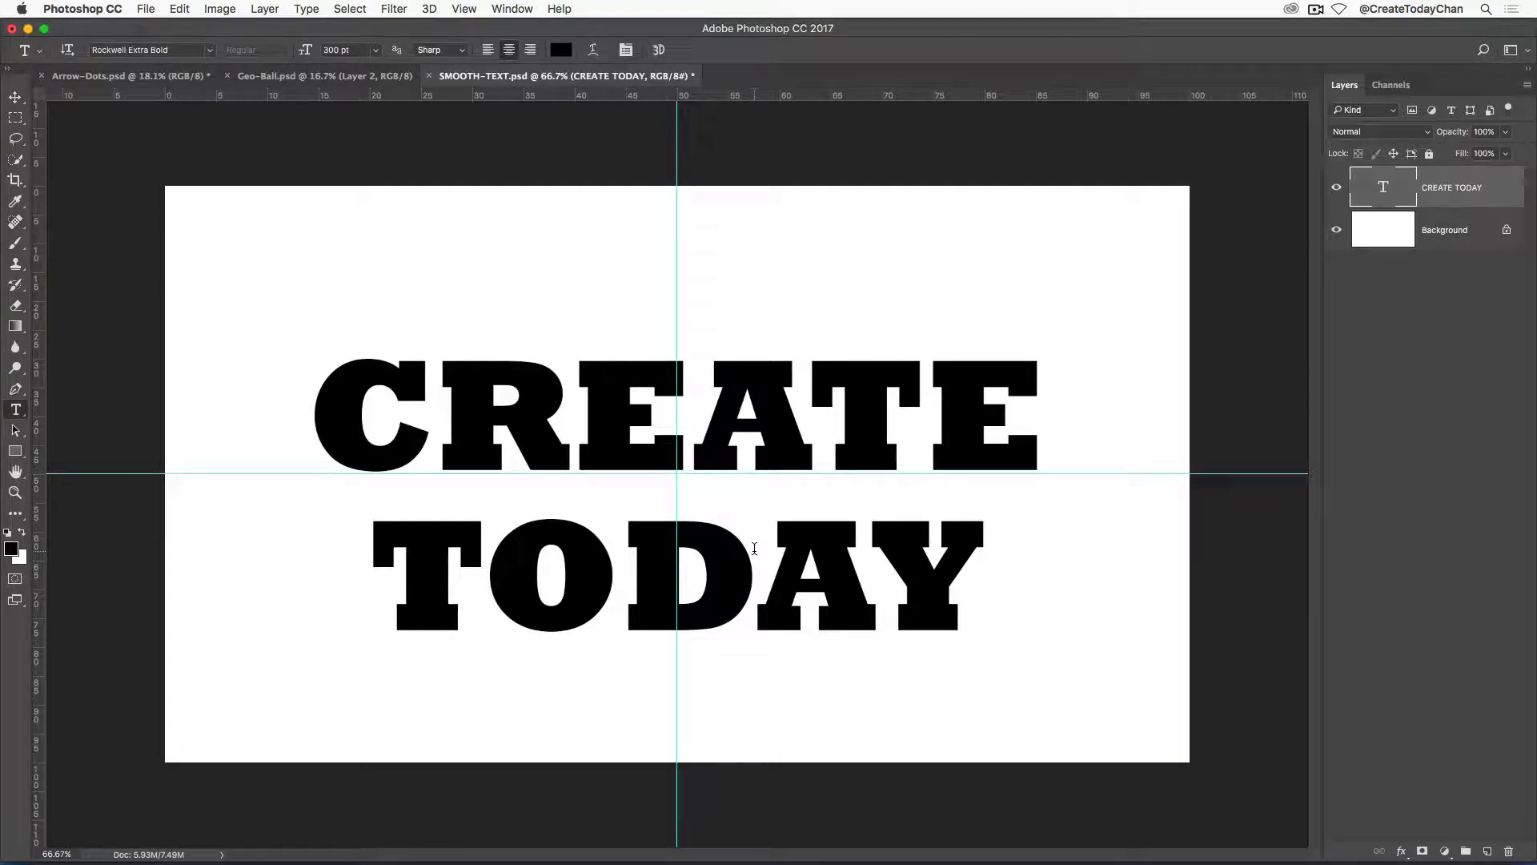
pyautogui.click(13, 97)
pyautogui.moveTo(784, 427); pyautogui.dragTo(780, 402)
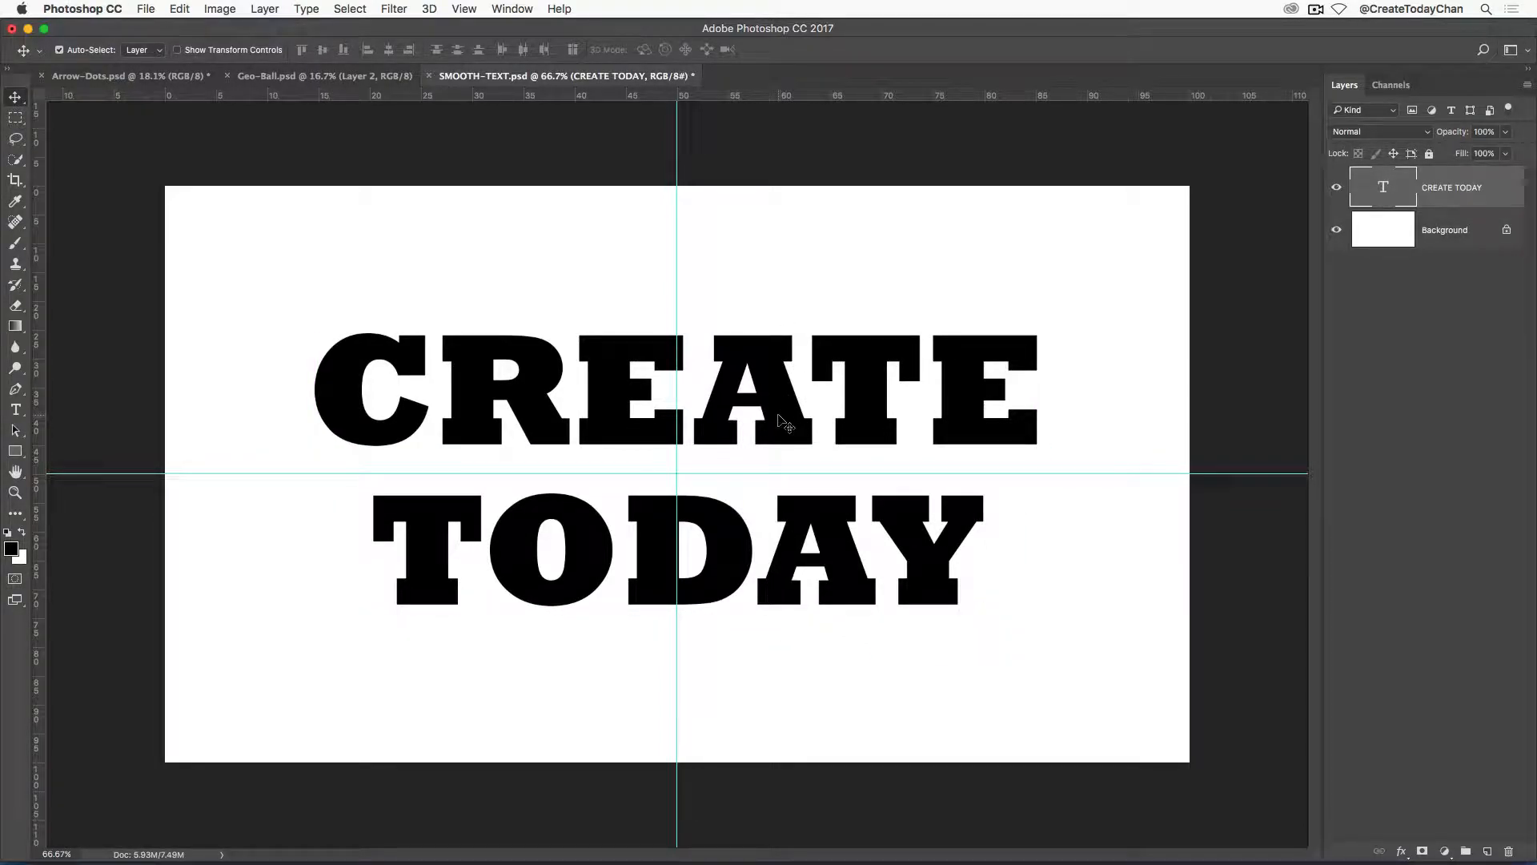
# Load the CREATE TODAY text as a selection, save it as a new channel named CLEAN, and deselect.
pyautogui.keyDown('super'); pyautogui.click(1384, 190); pyautogui.keyUp('super')
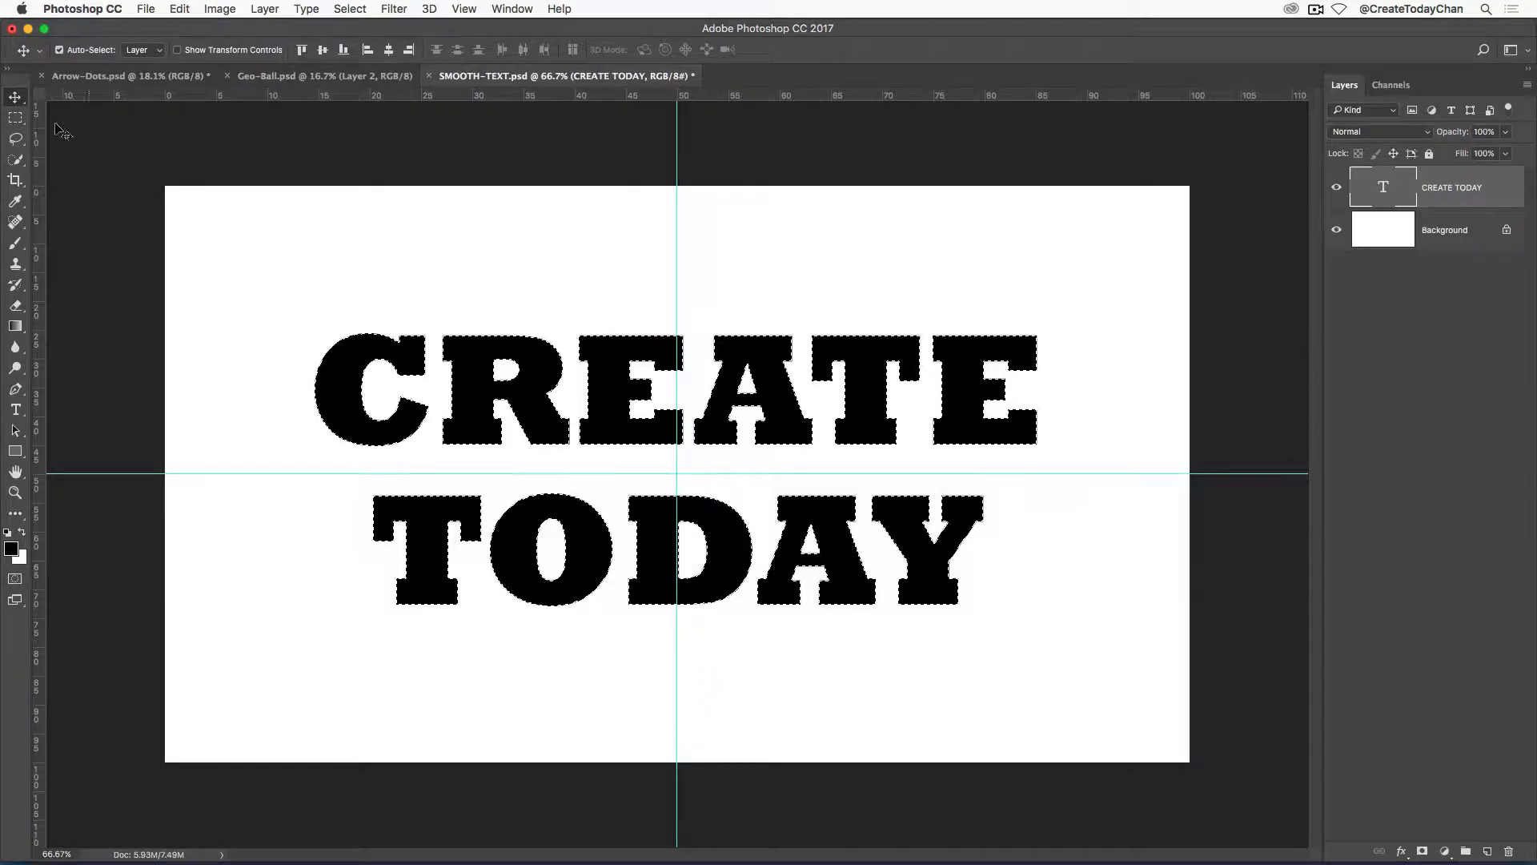
pyautogui.click(15, 118)
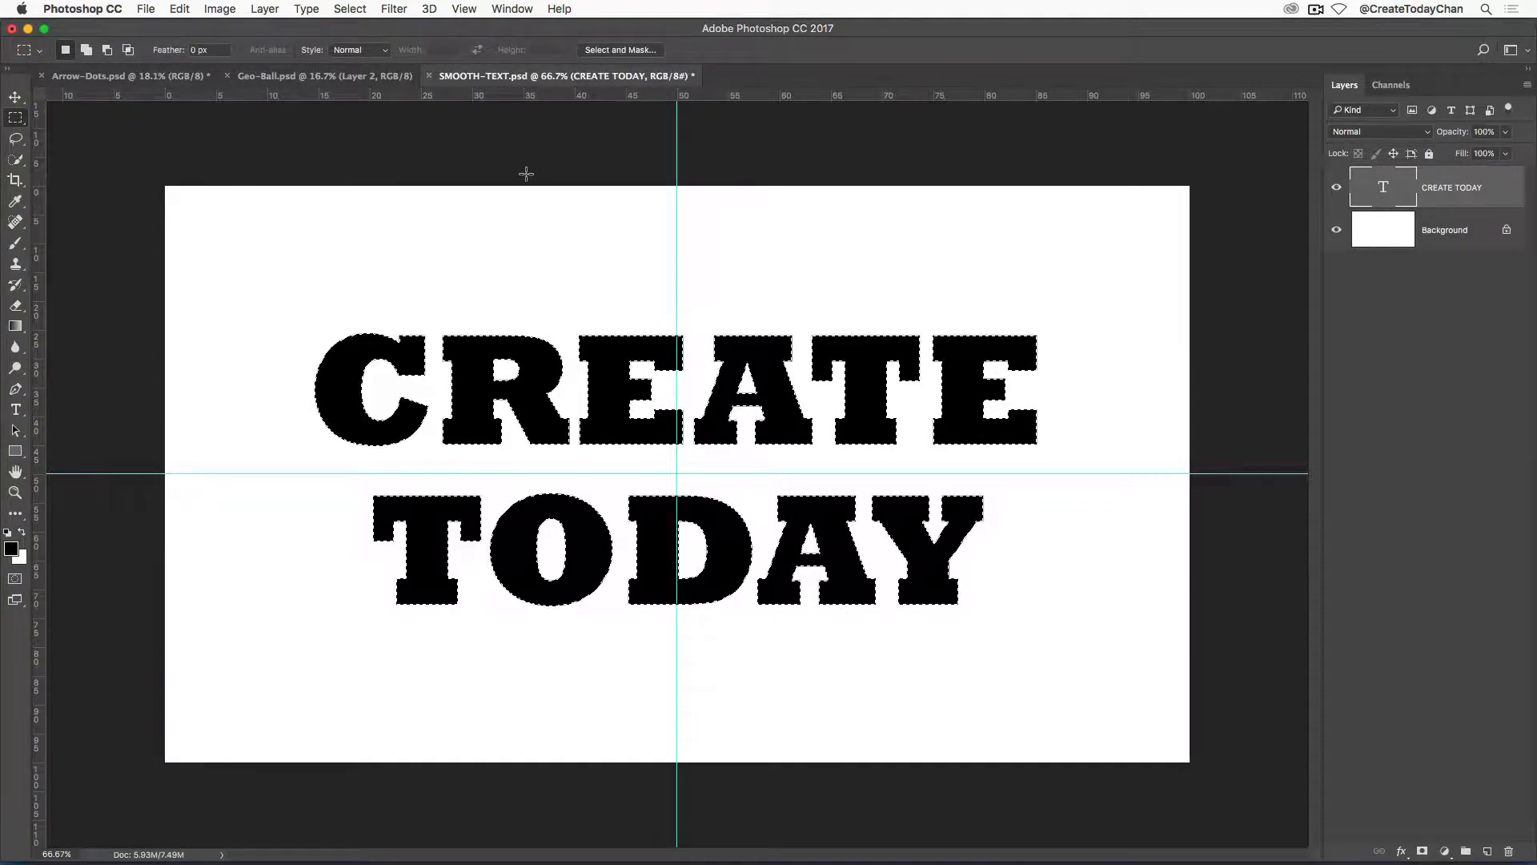
pyautogui.rightClick(783, 422)
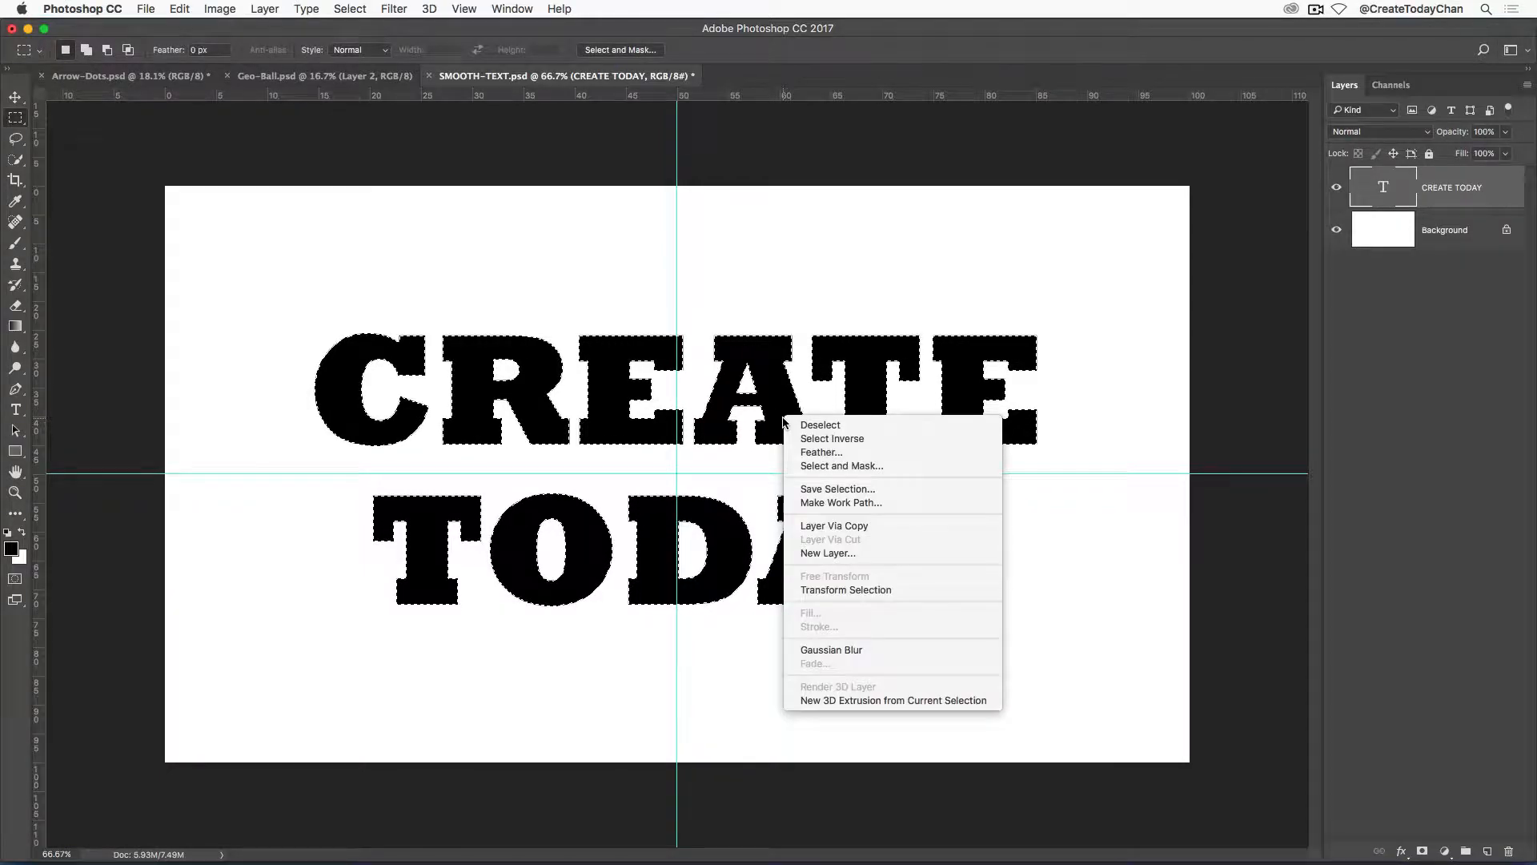
pyautogui.click(811, 489)
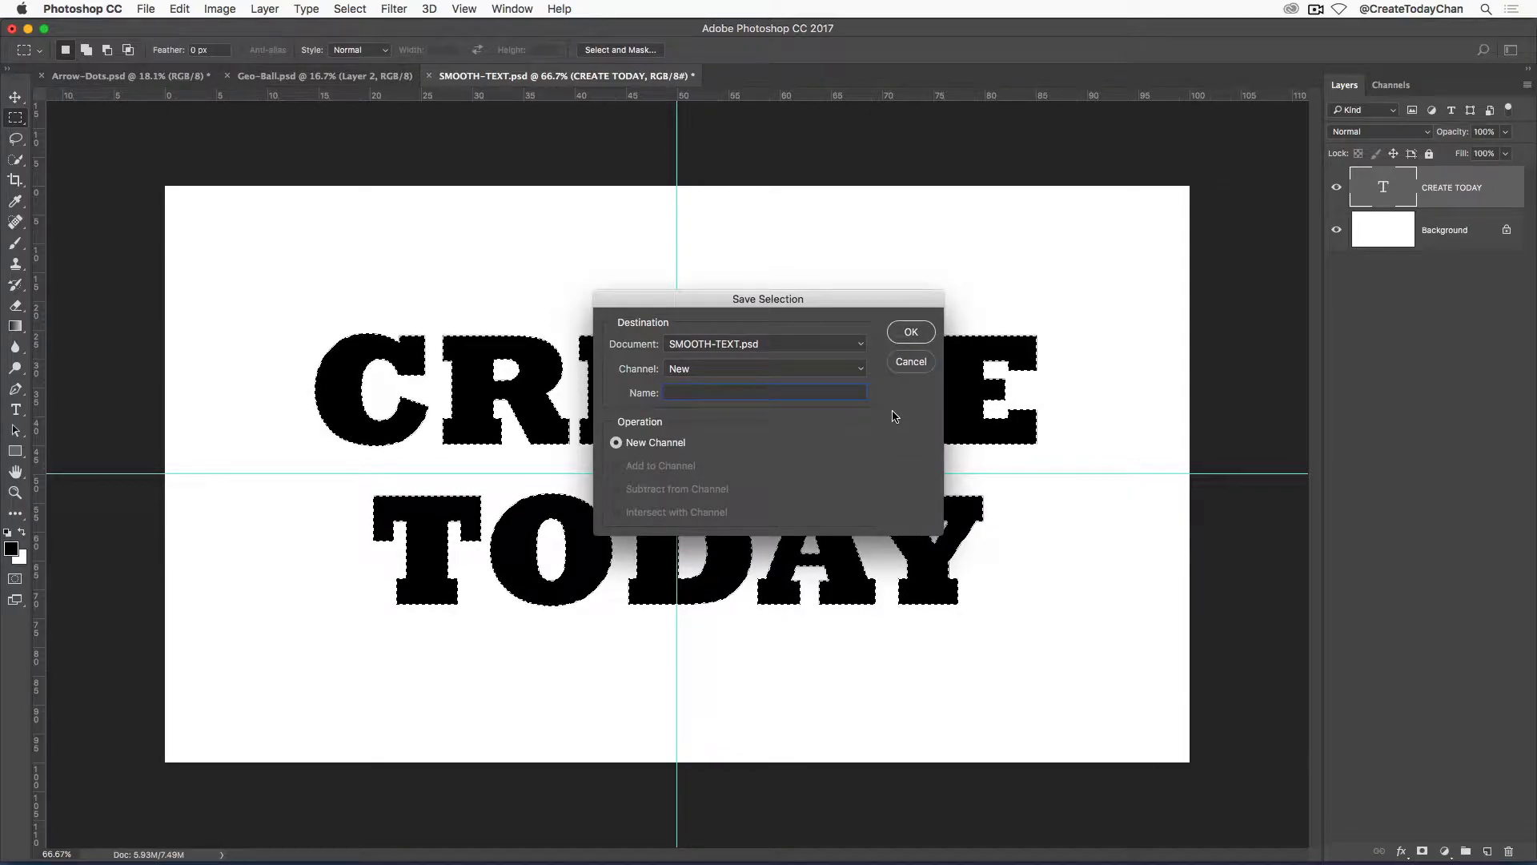
pyautogui.write('text')
pyautogui.press('Return')
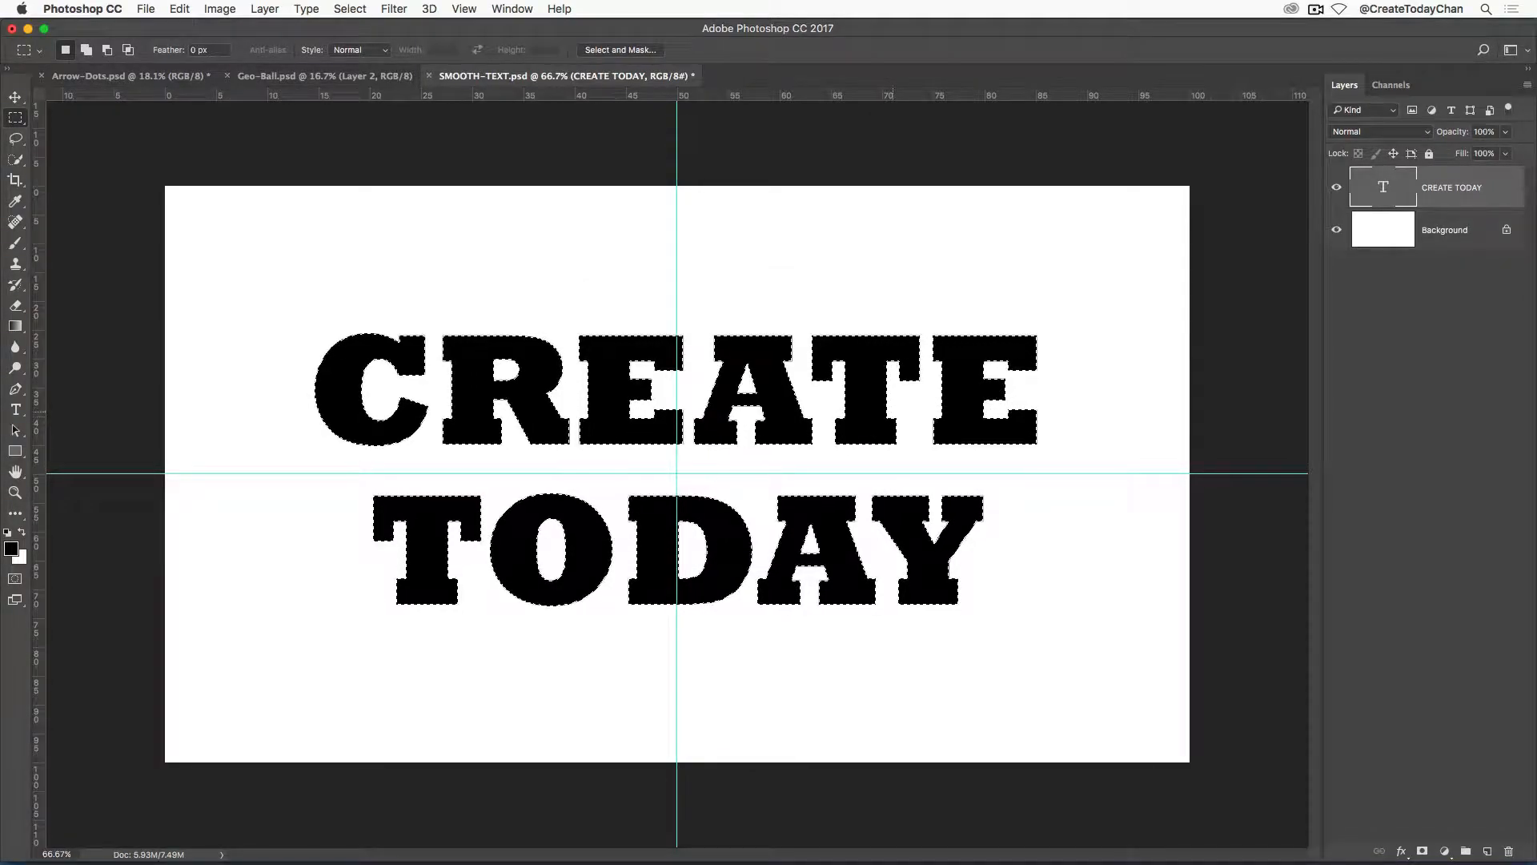
pyautogui.press('super+d')
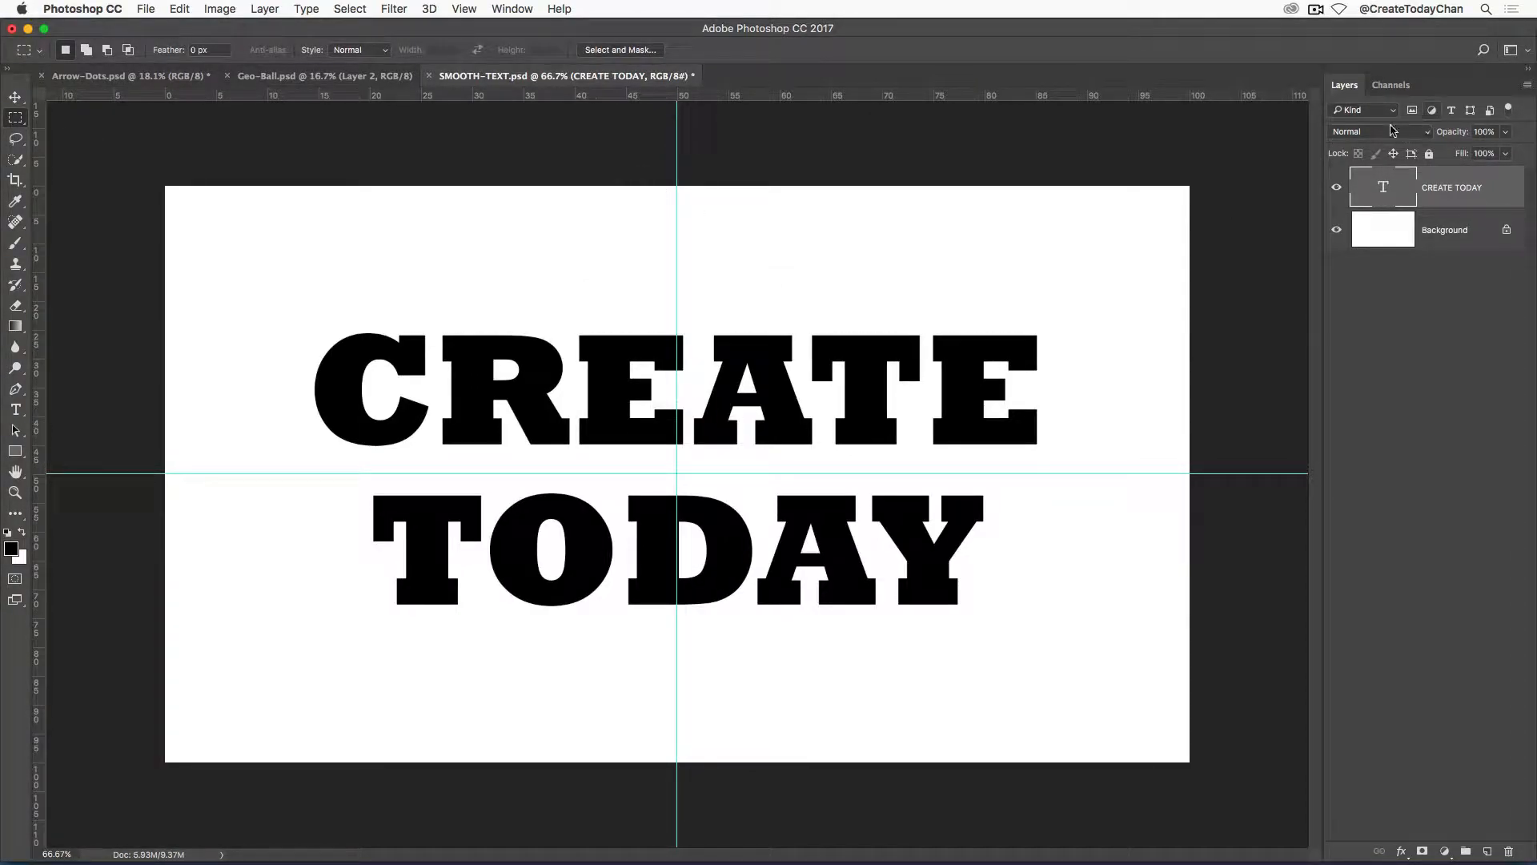
# Display the CLEAN channel with guides hidden and apply a Gaussian Blur with a 10-pixel radius.
pyautogui.click(1391, 87)
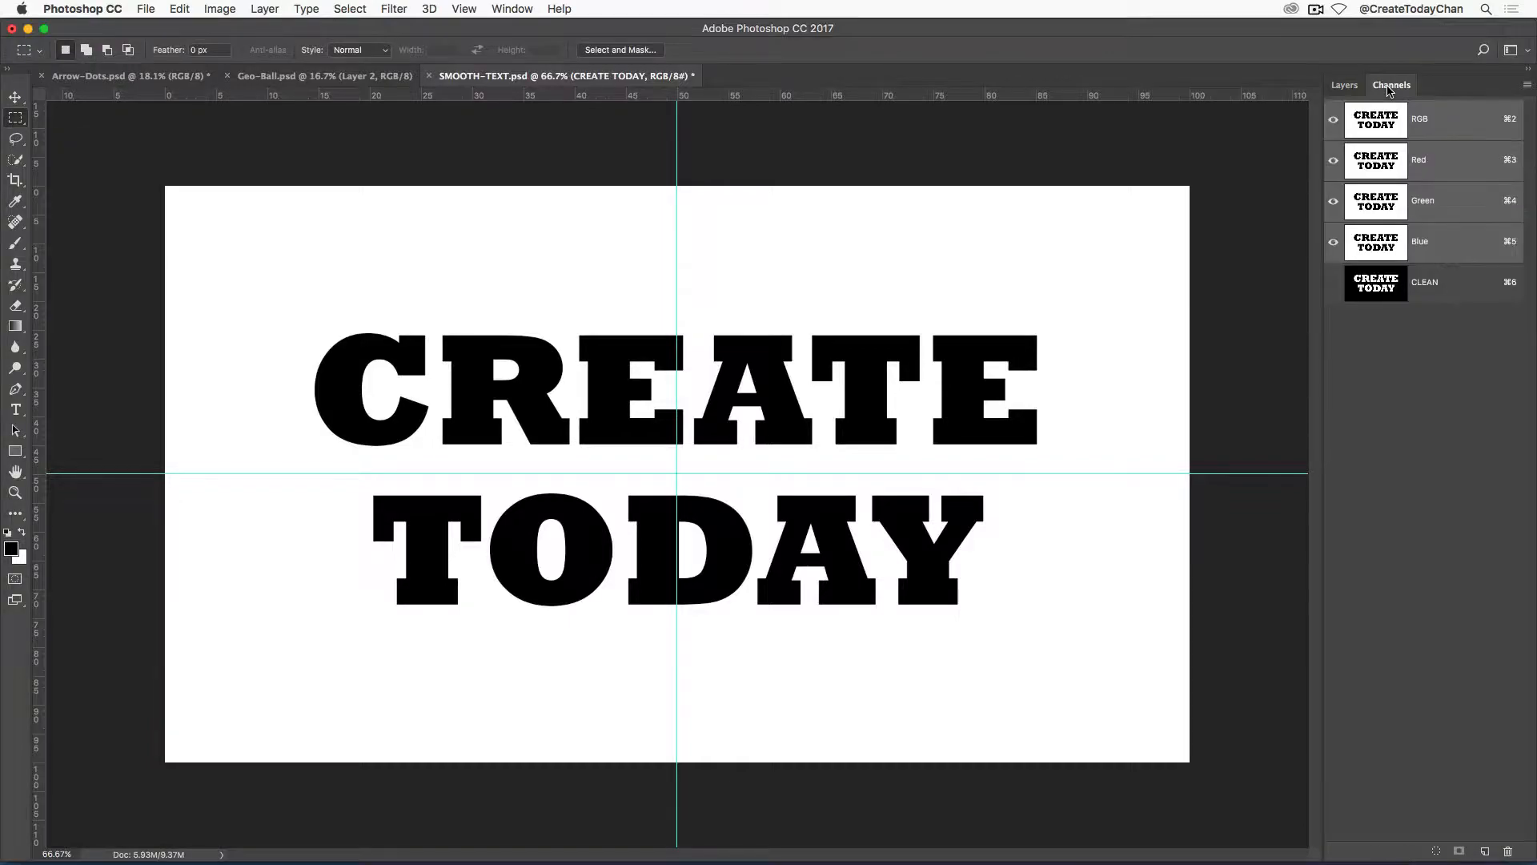
pyautogui.click(1441, 290)
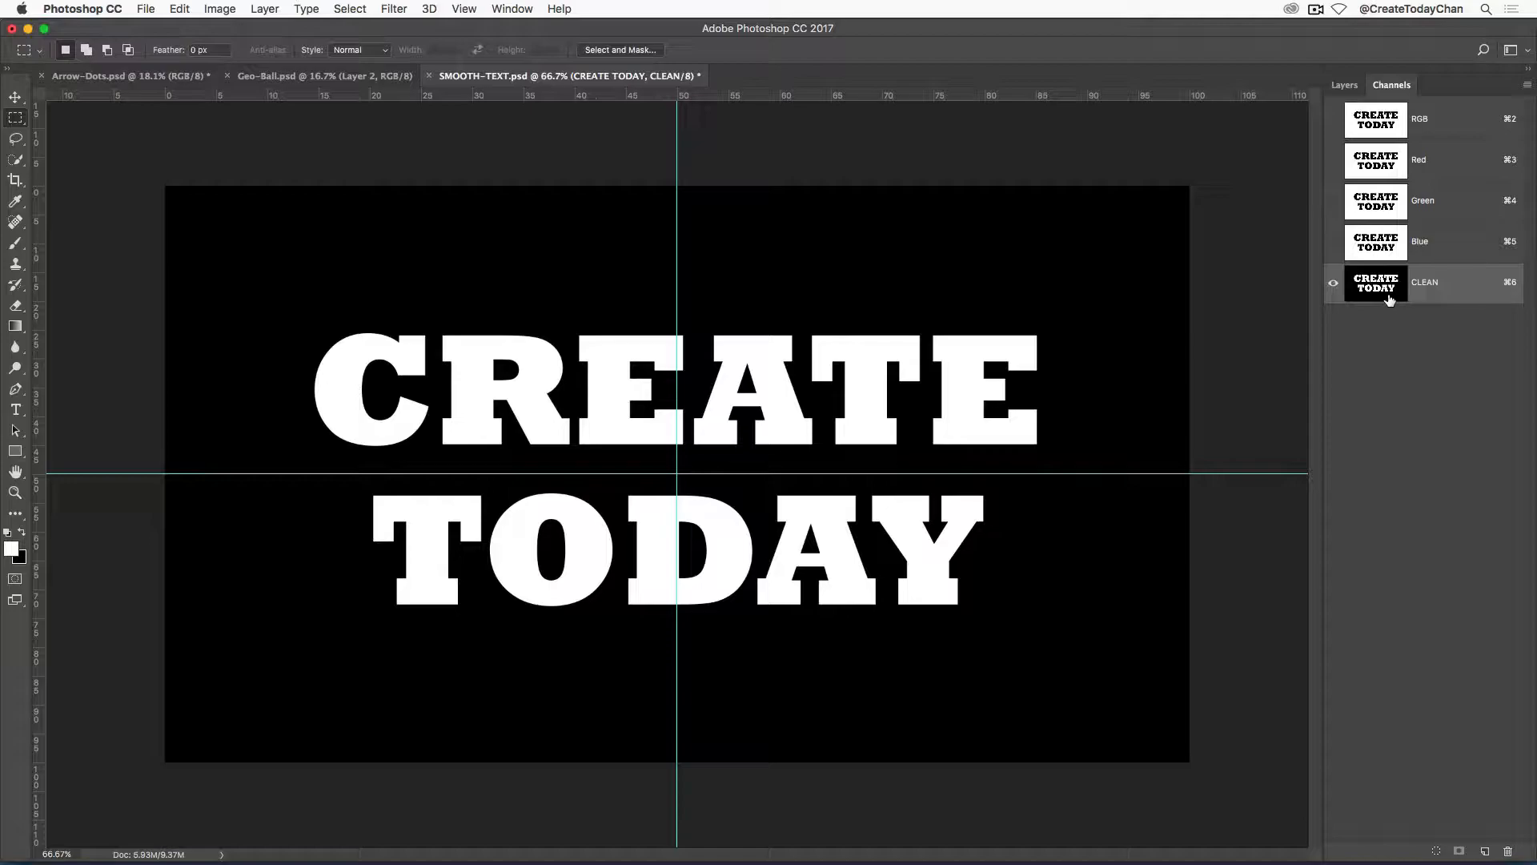
pyautogui.press('super+semicolon')
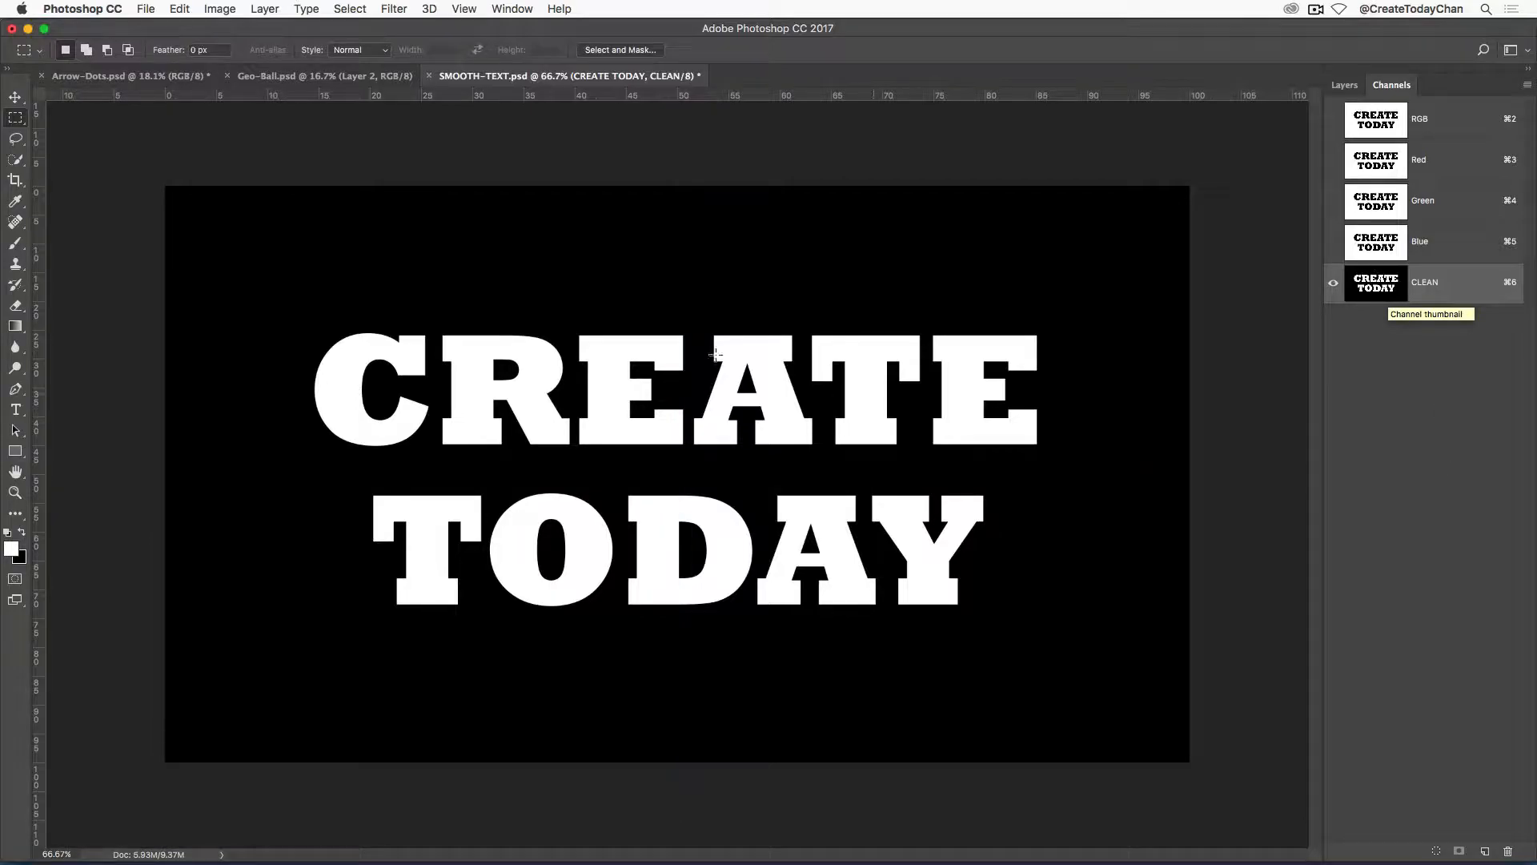
pyautogui.click(395, 6)
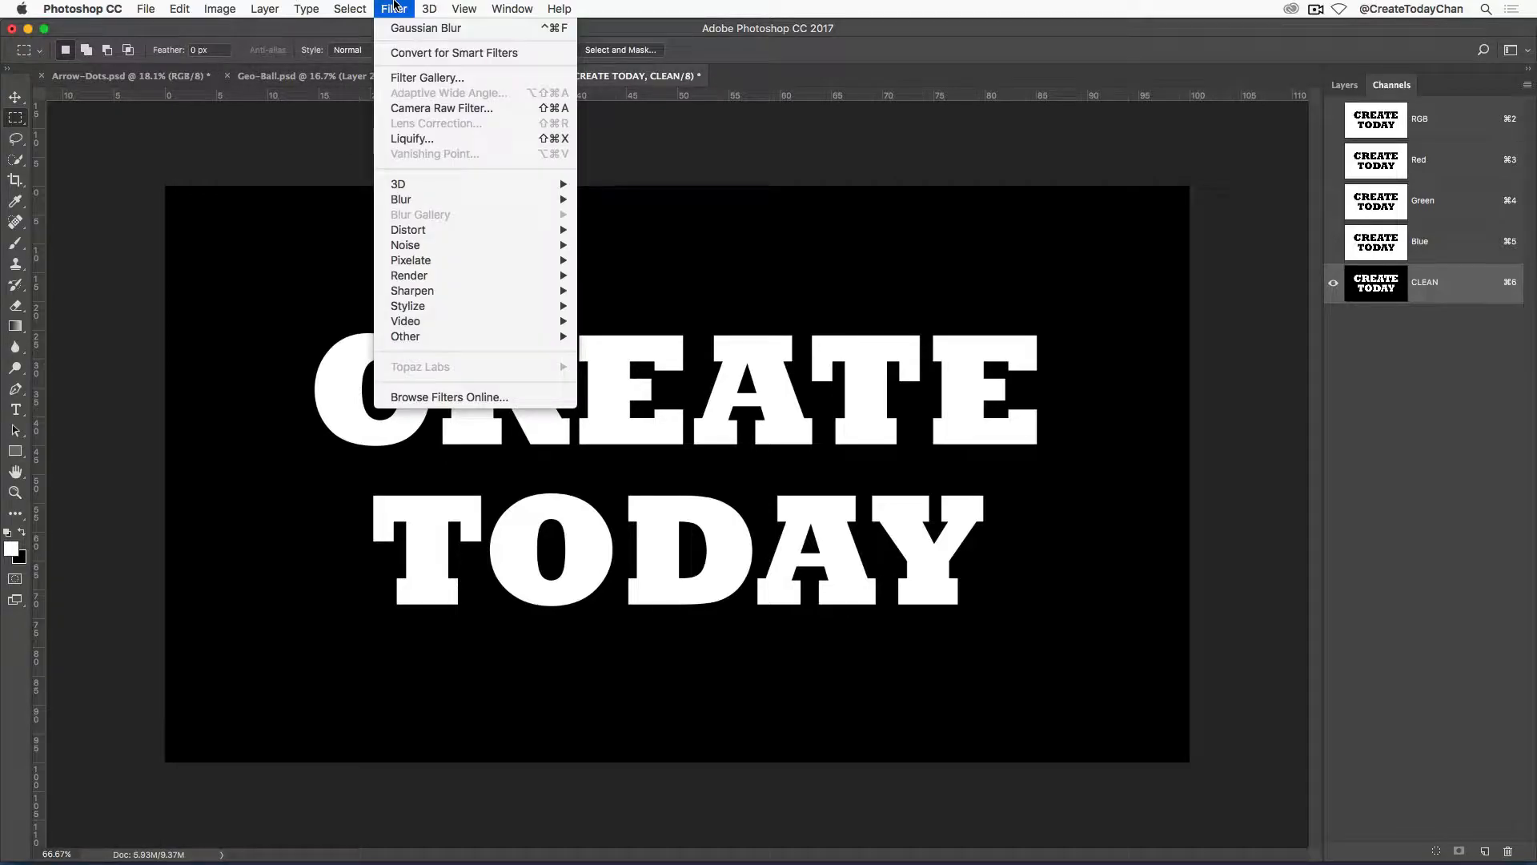
pyautogui.moveTo(405, 202)
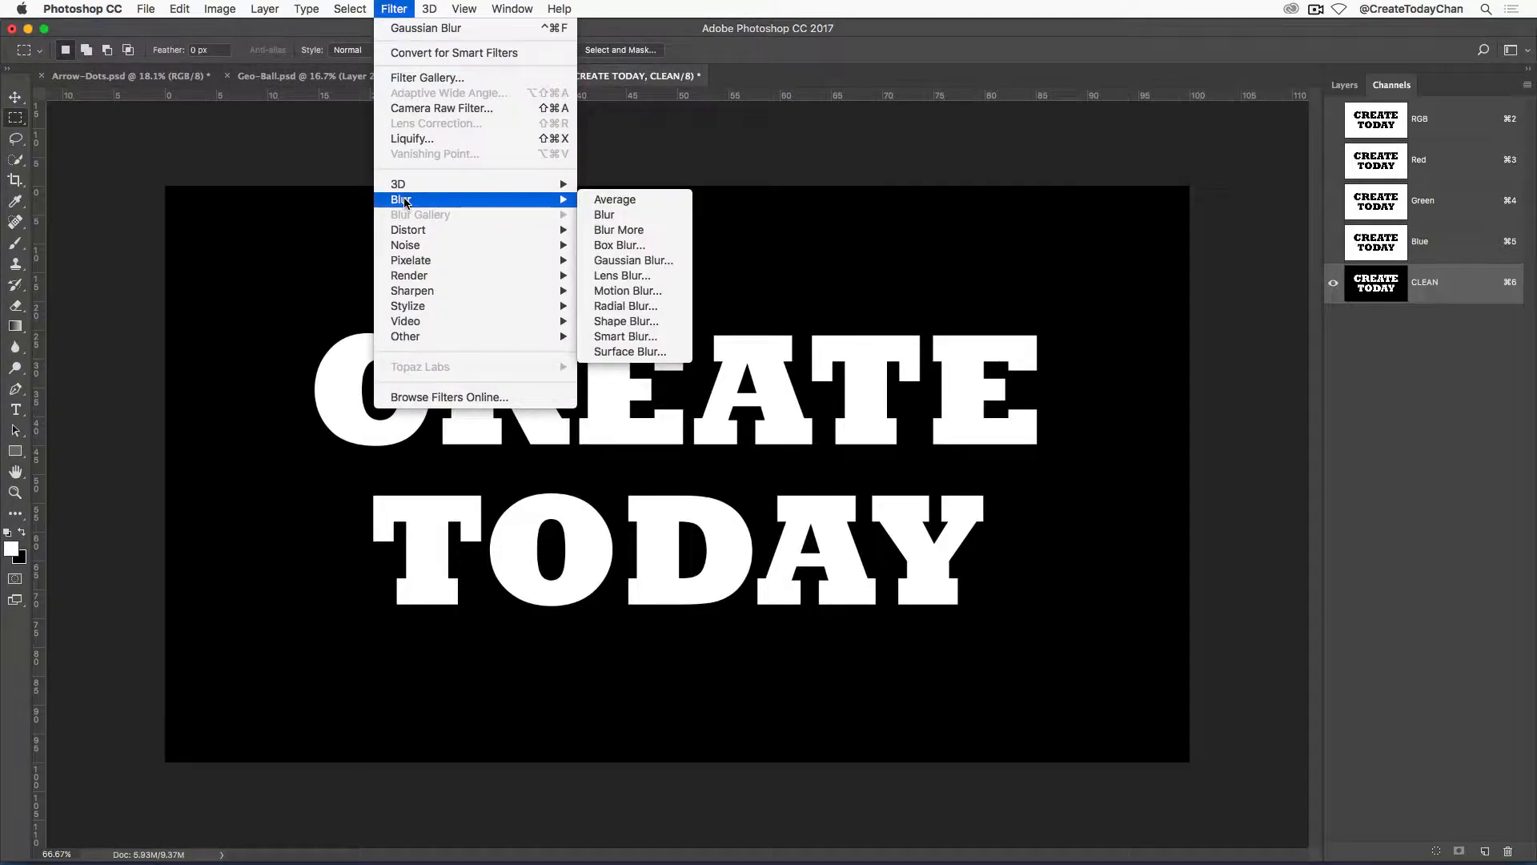
pyautogui.click(633, 260)
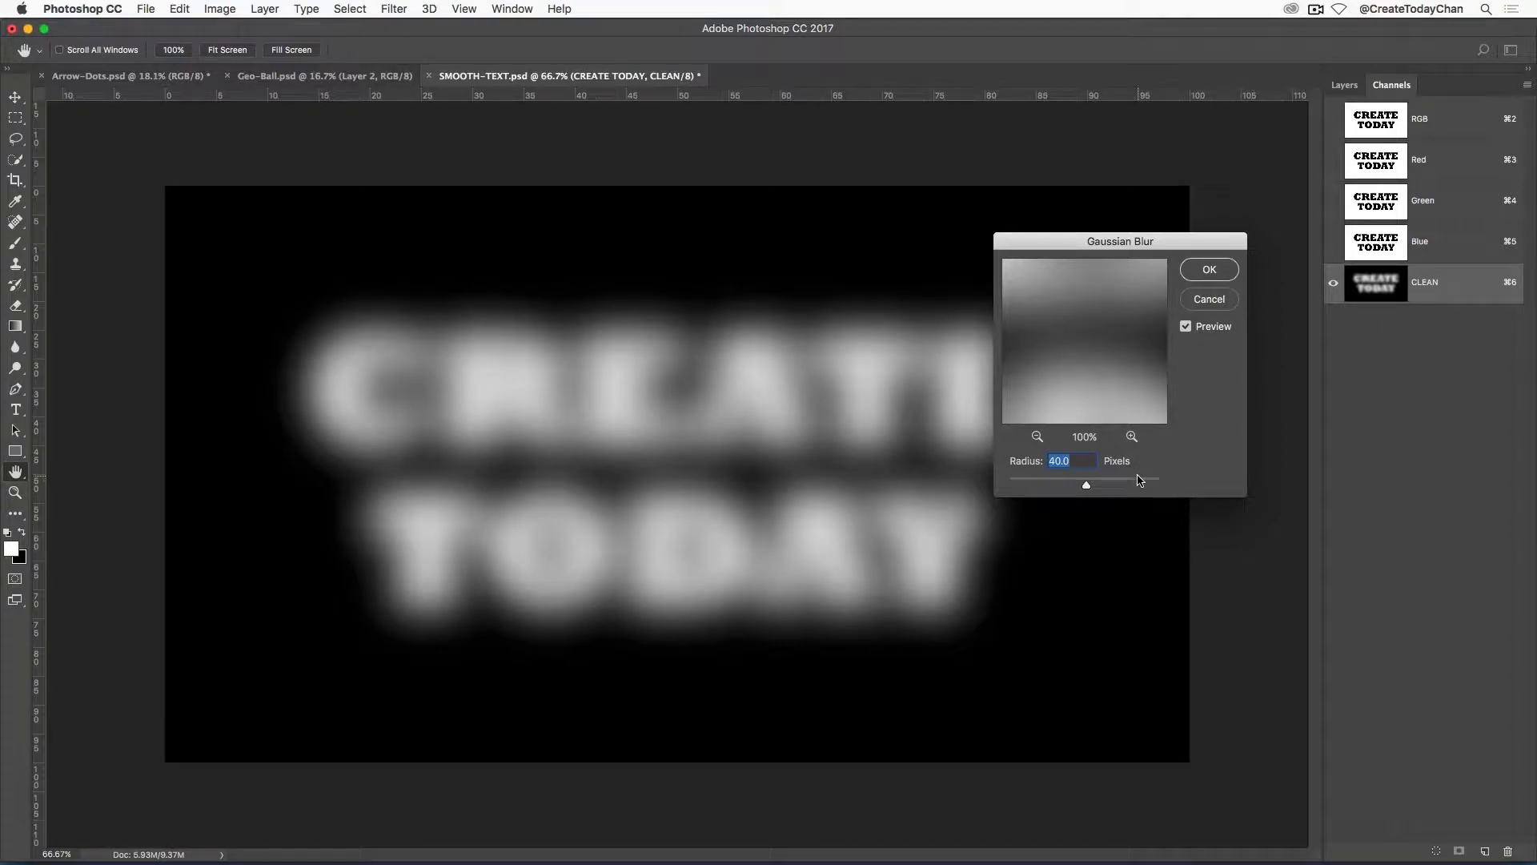
pyautogui.write('10')
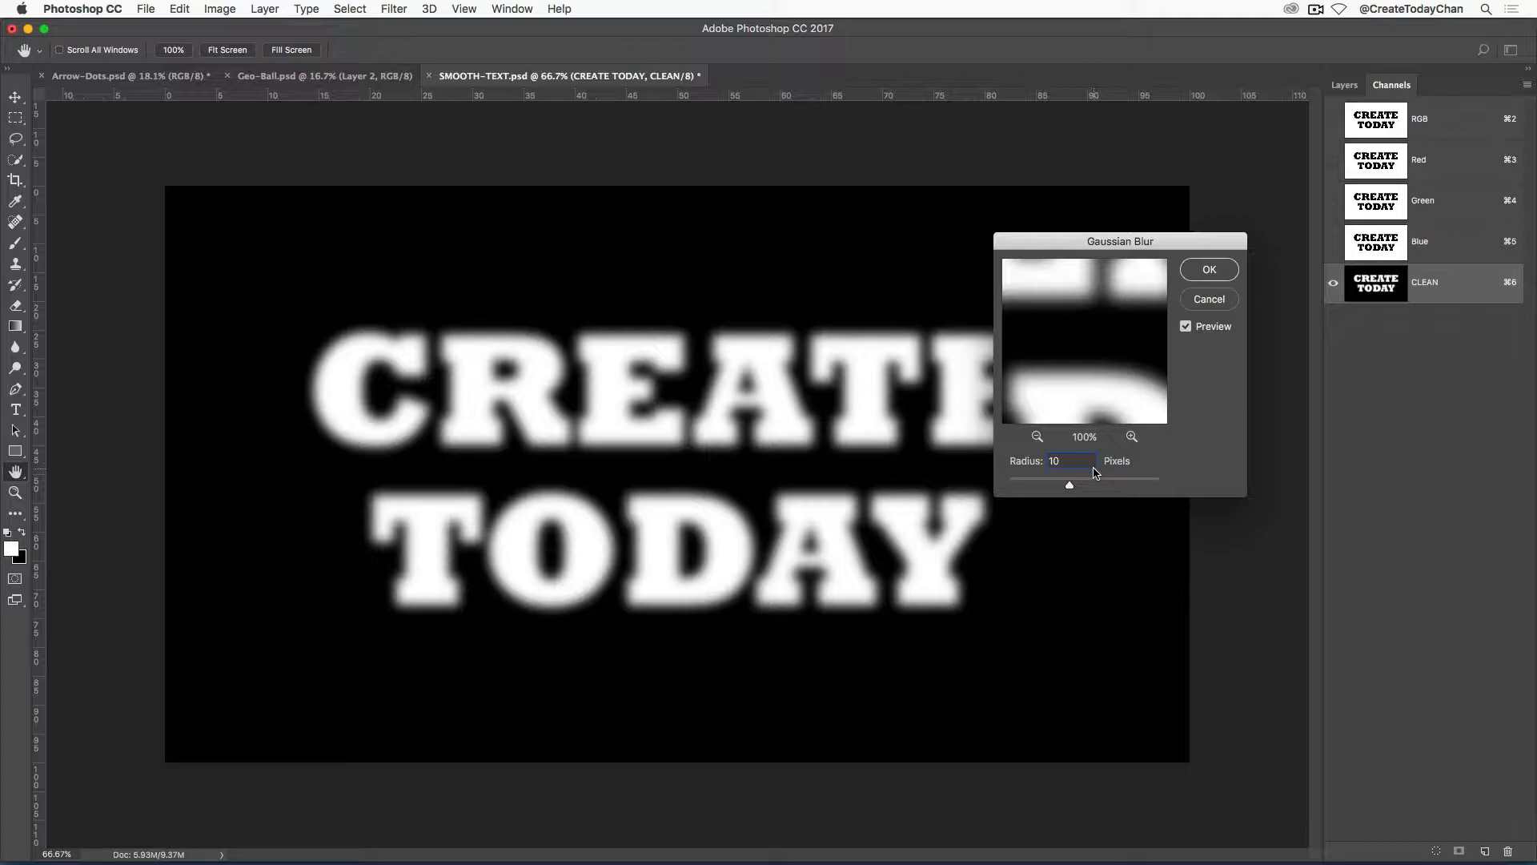
pyautogui.click(1210, 271)
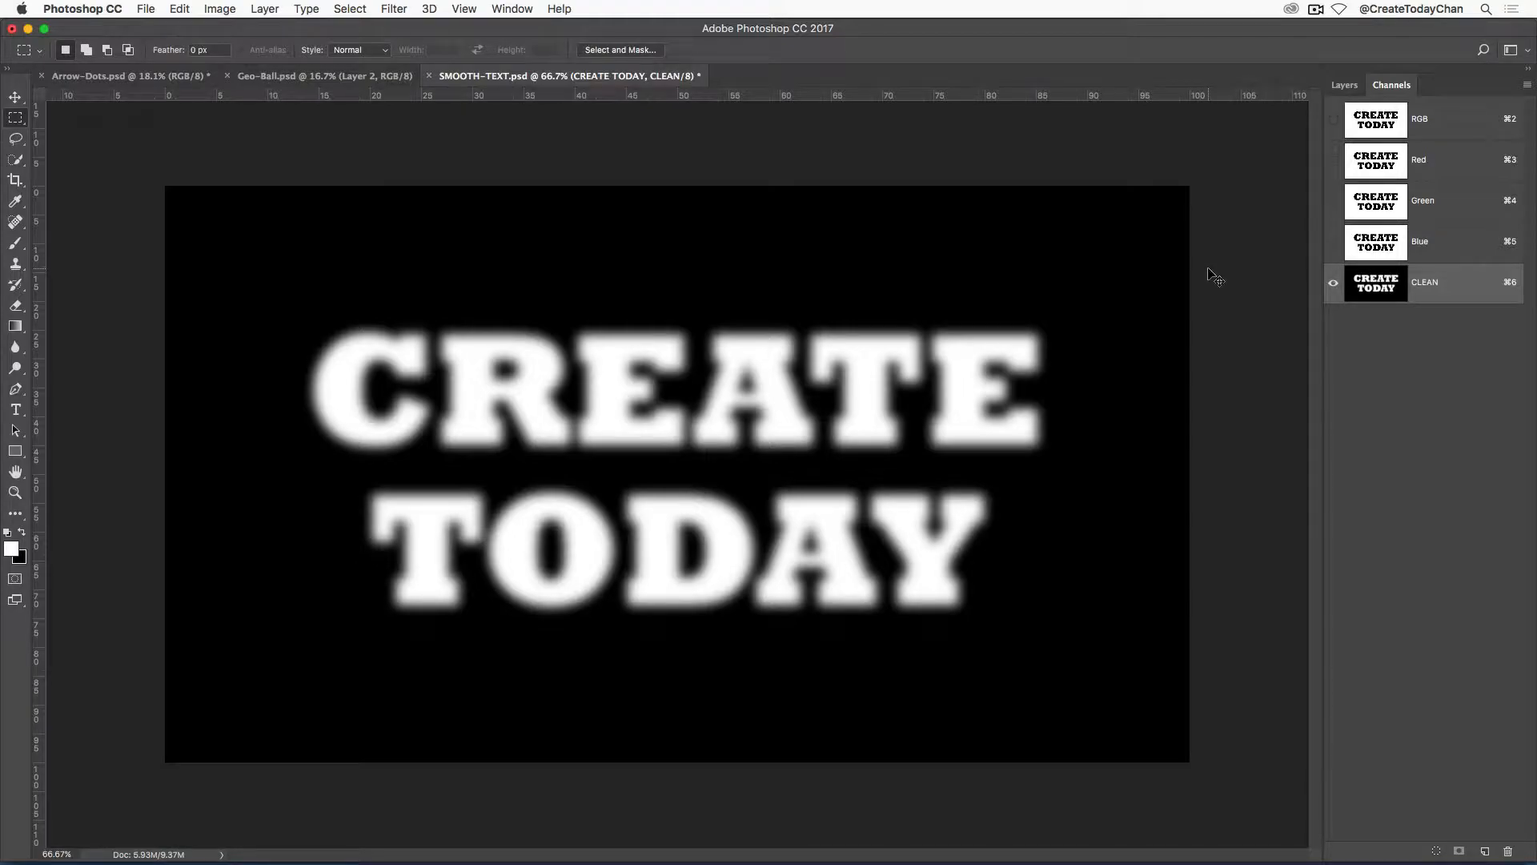
# Sharpen the blurred text channel with Levels, setting the input black point to 146 and the white point to 174.
pyautogui.press('super+l')
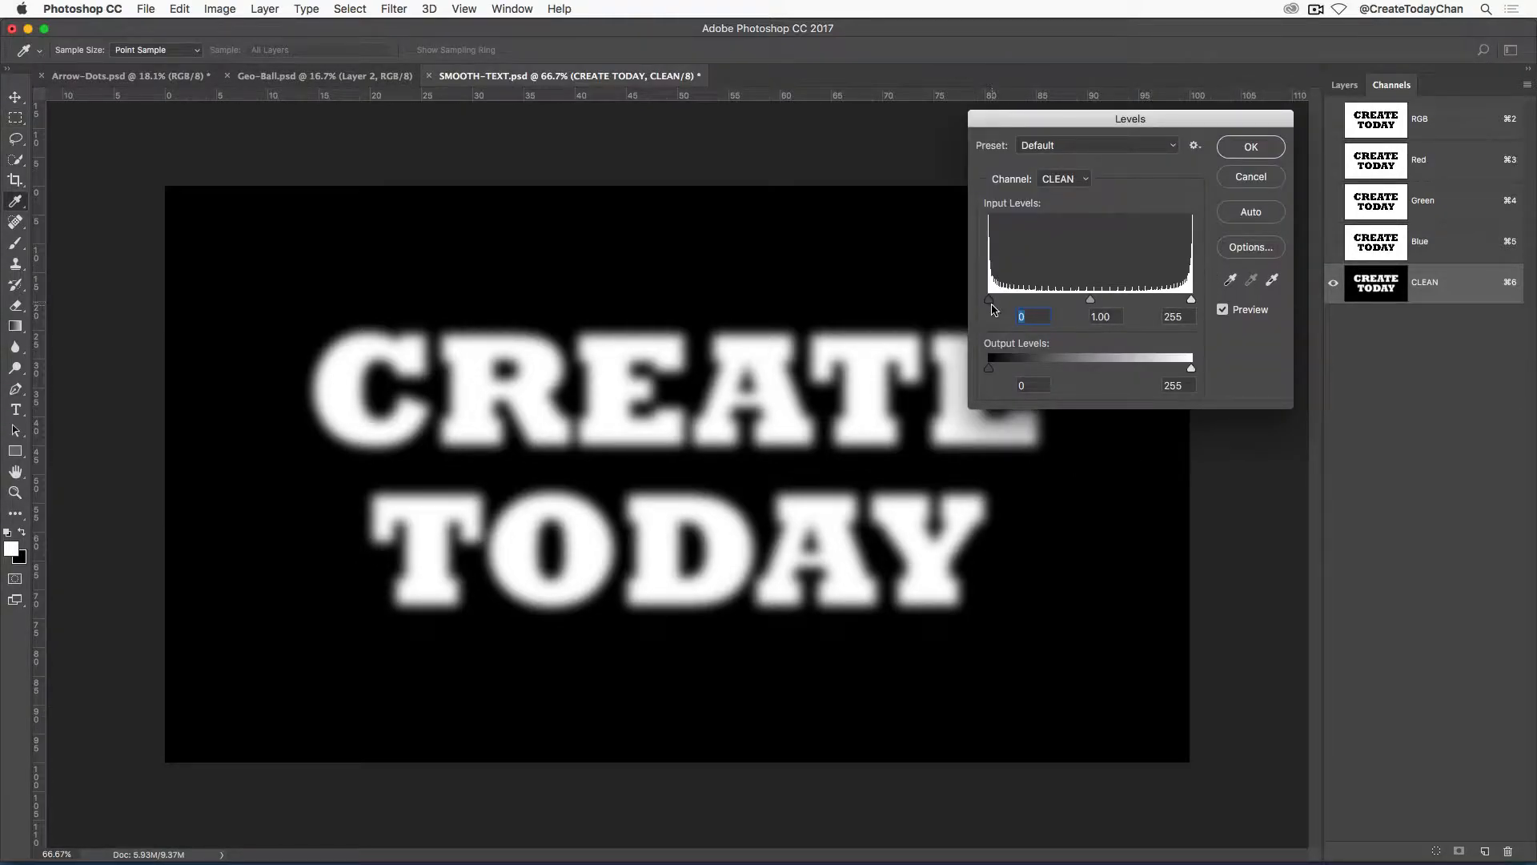
pyautogui.moveTo(996, 304); pyautogui.dragTo(1079, 301)
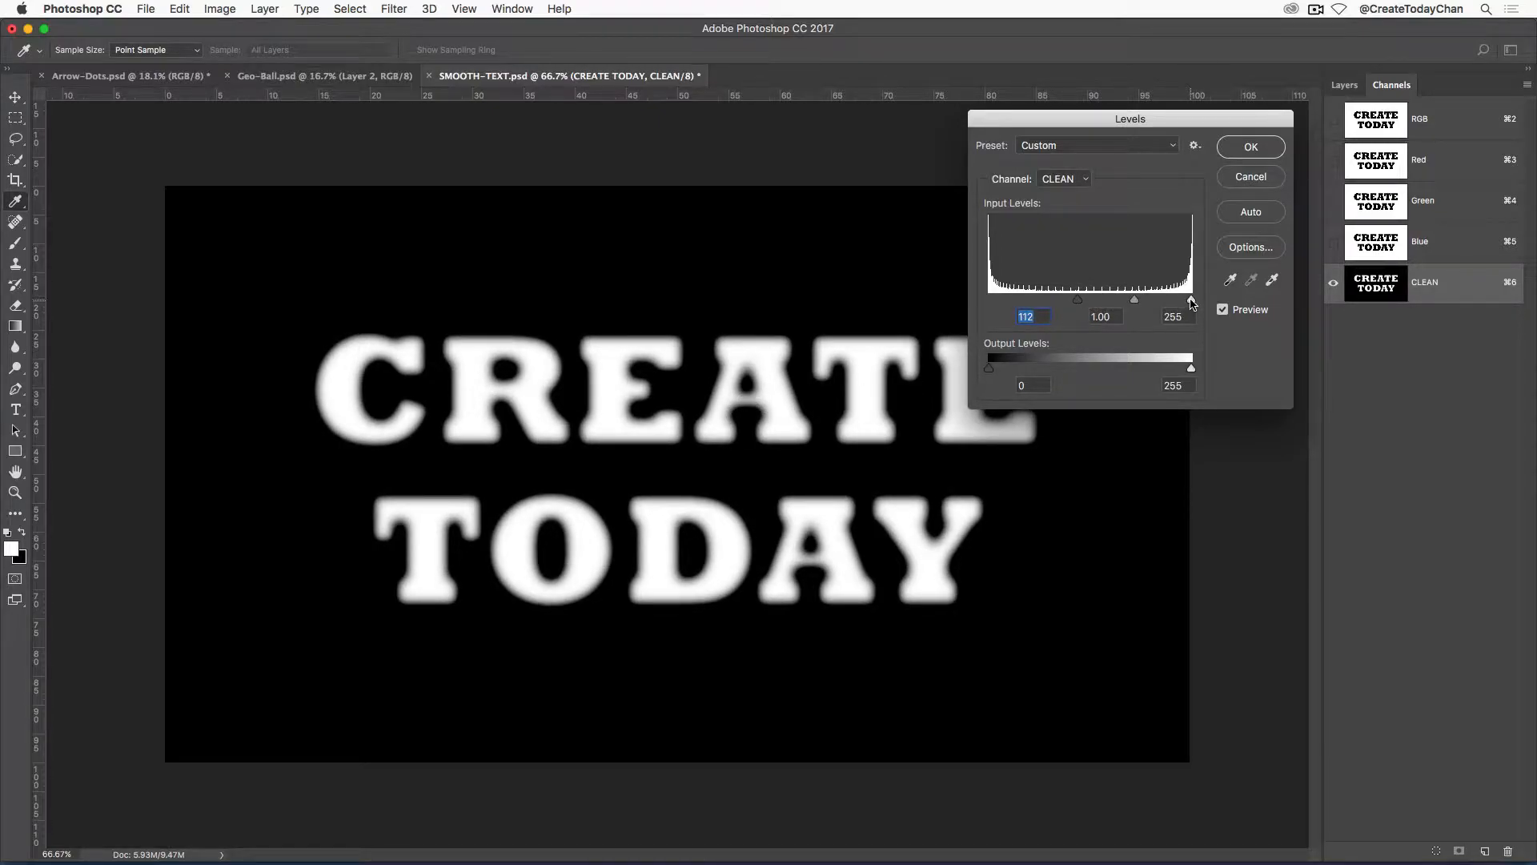
pyautogui.moveTo(1191, 303); pyautogui.dragTo(1107, 305)
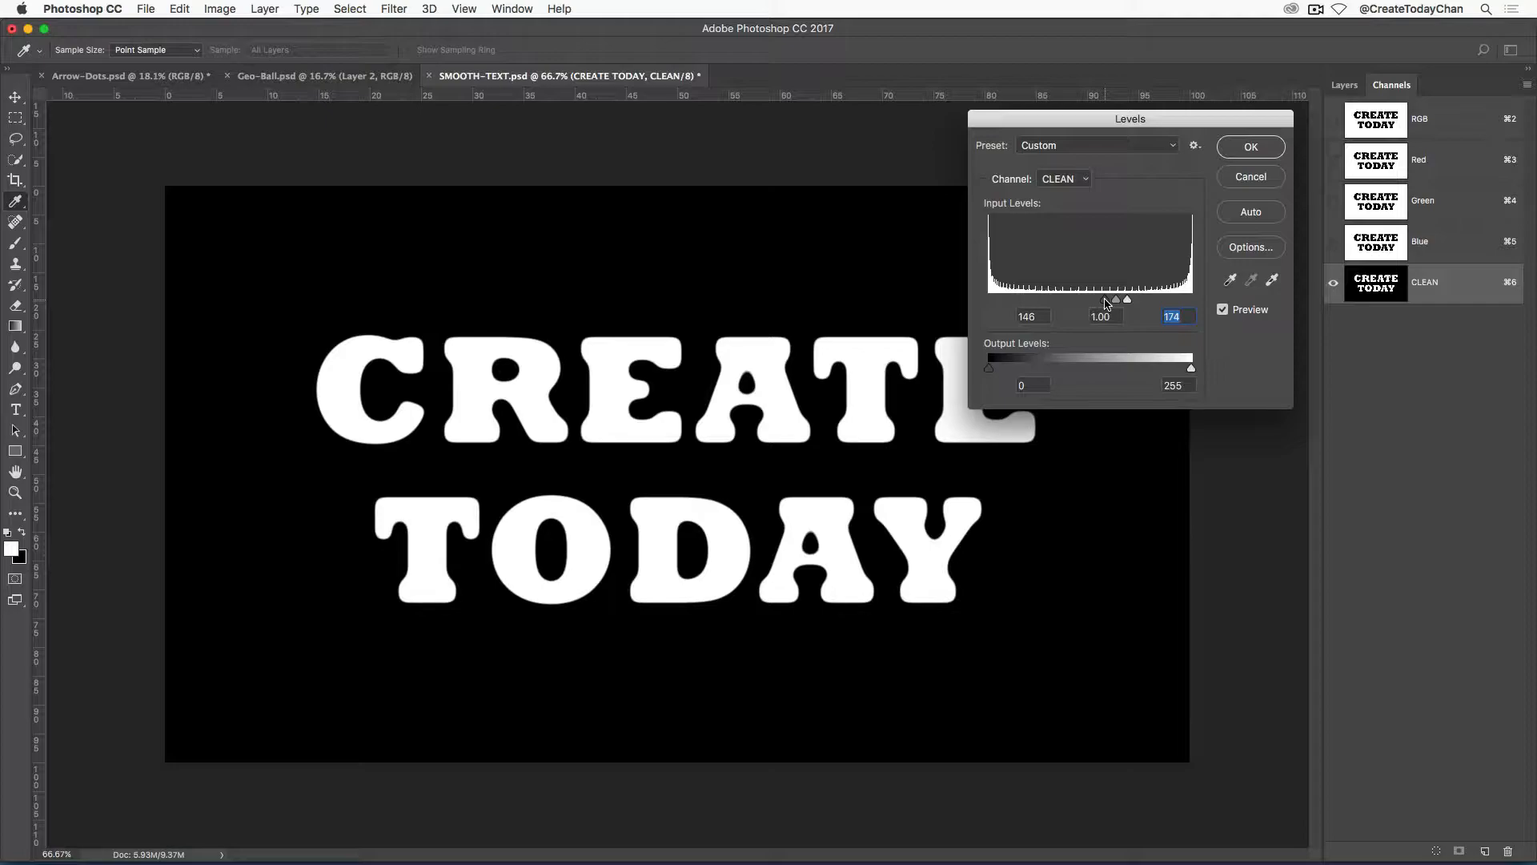
pyautogui.moveTo(1107, 305); pyautogui.dragTo(1107, 305)
pyautogui.click(1251, 147)
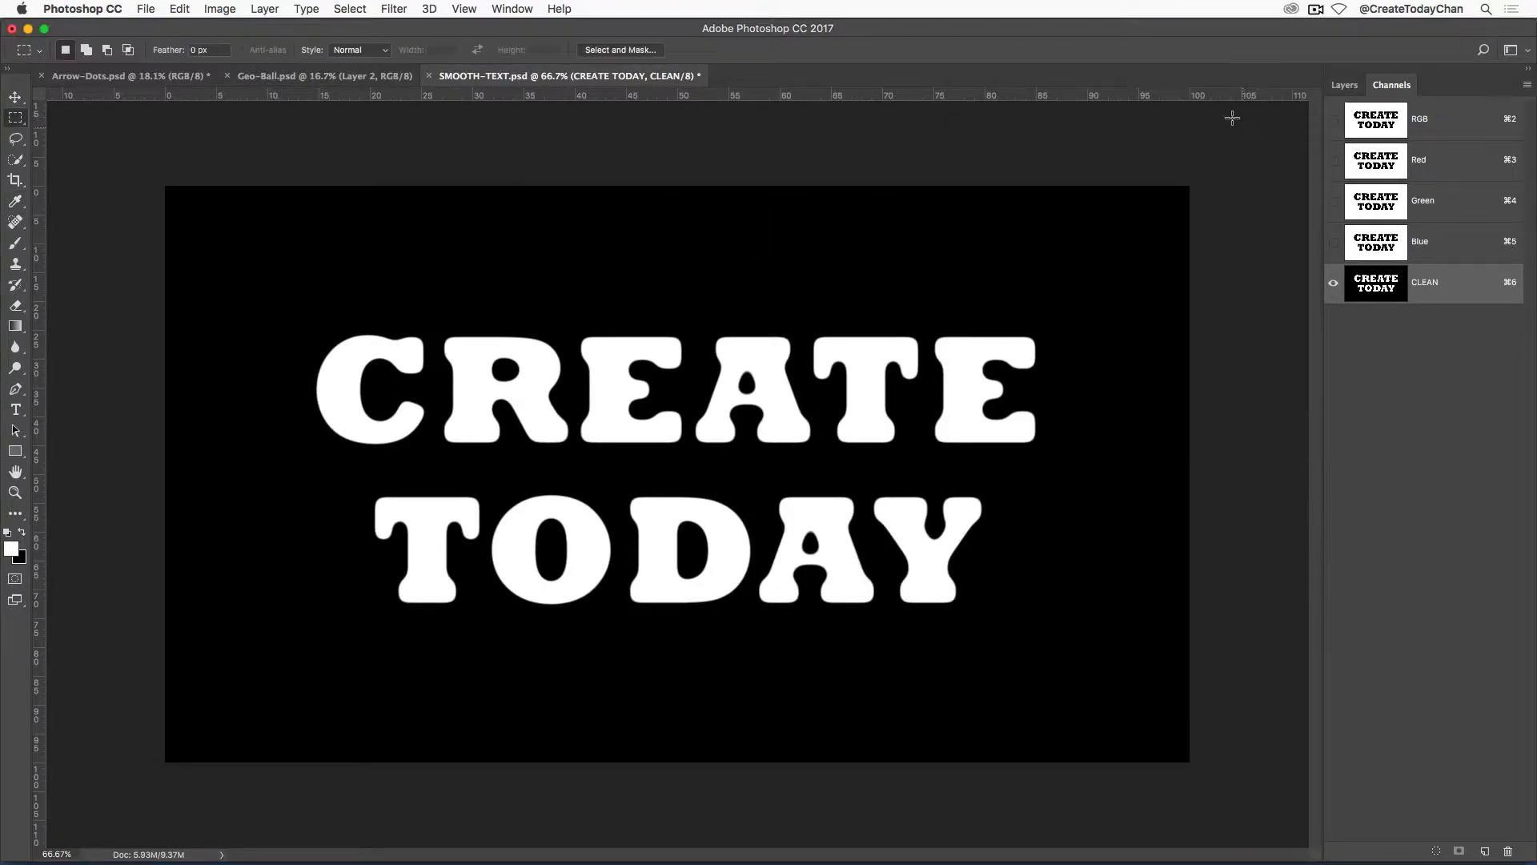
# Load the CLEAN channel as a selection, return to the RGB composite, and hide the CREATE TODAY text layer.
pyautogui.keyDown('super'); pyautogui.click(1392, 289); pyautogui.keyUp('super')
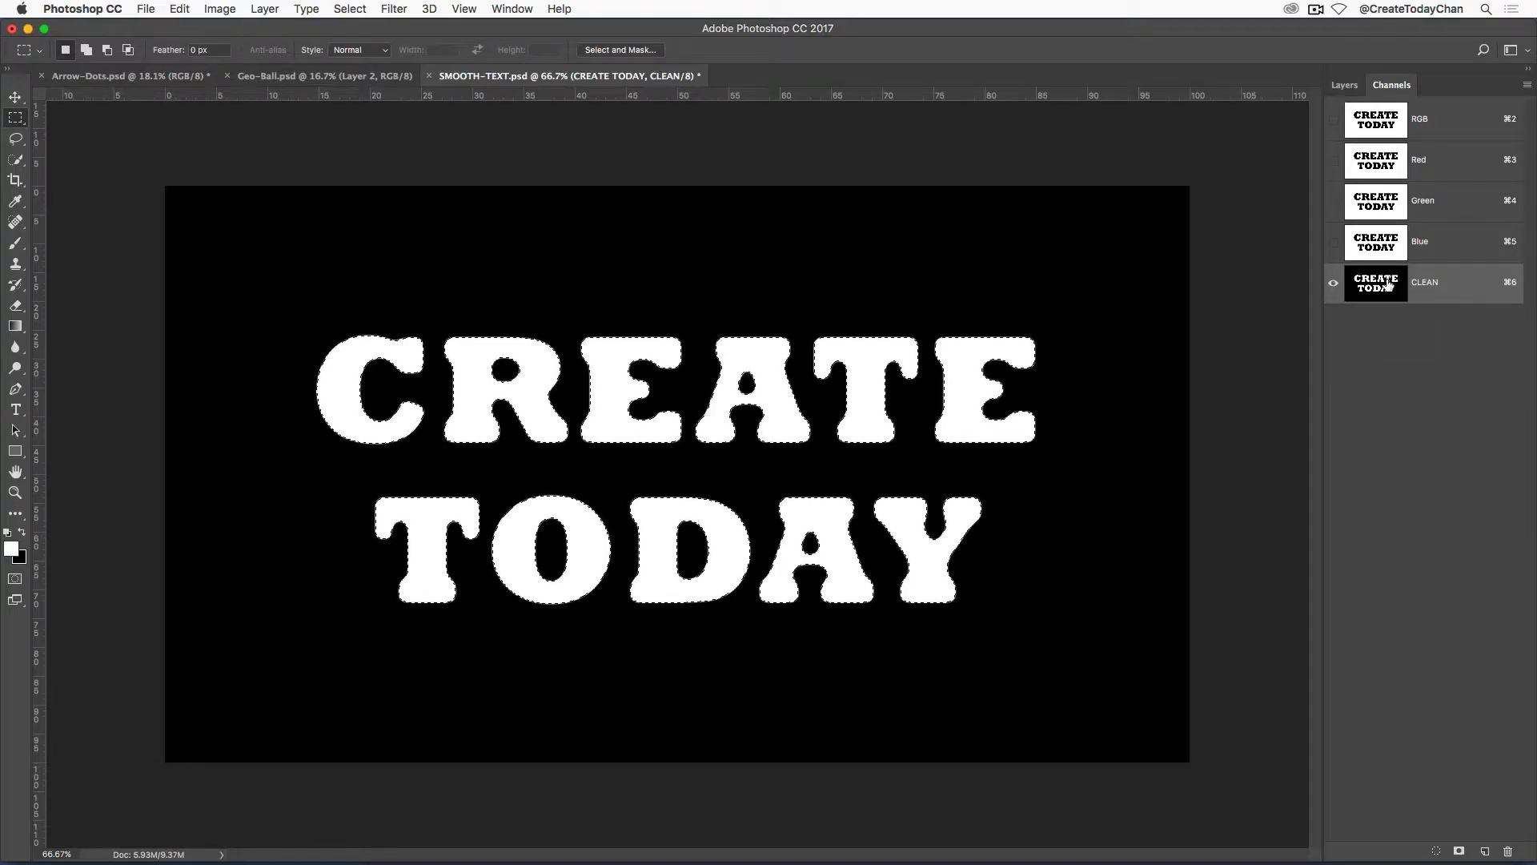
pyautogui.click(1429, 125)
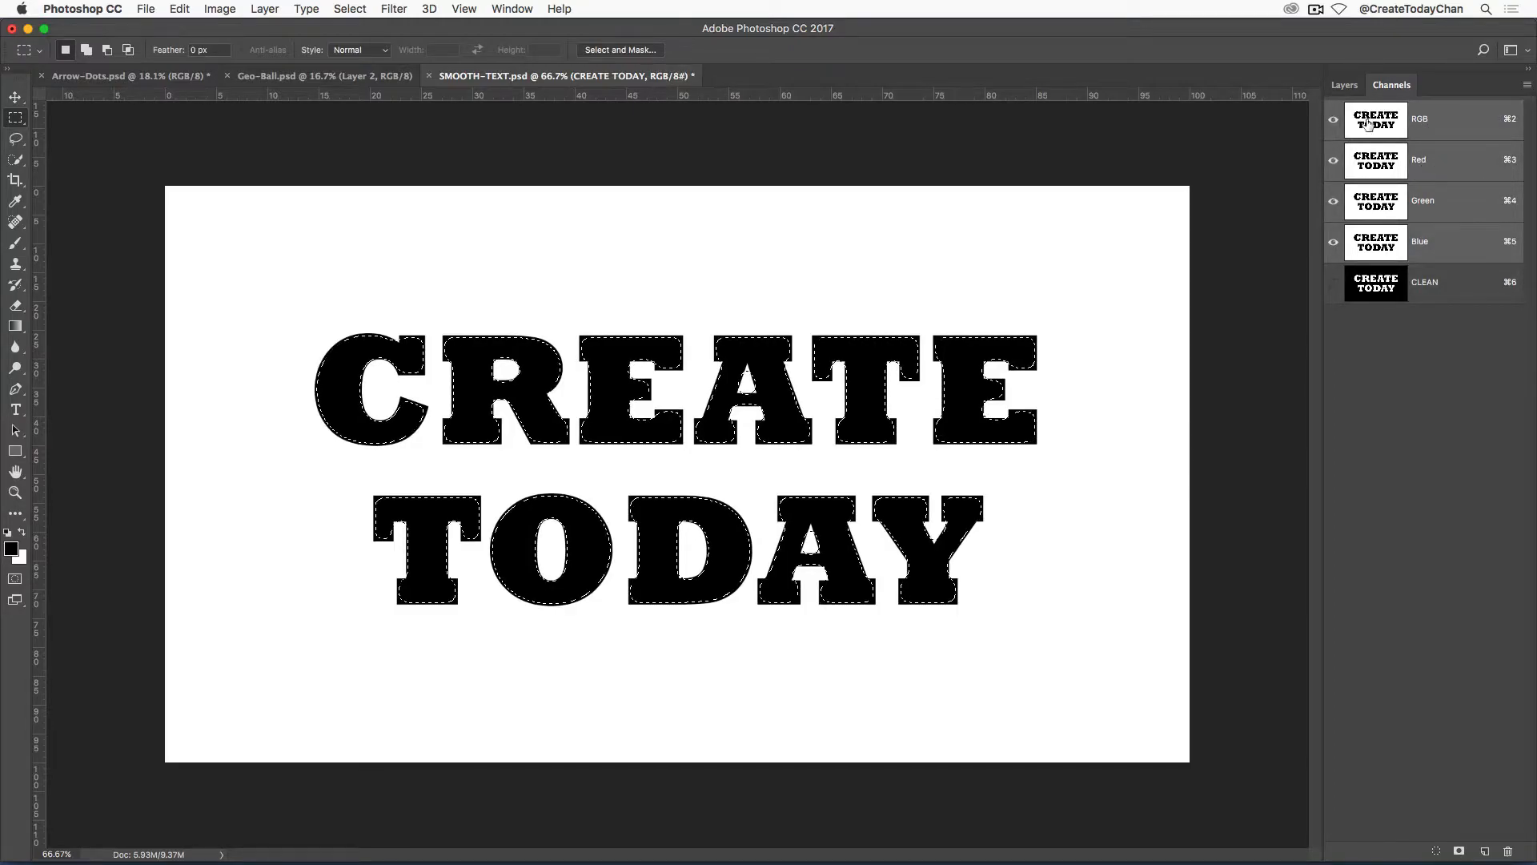
pyautogui.click(1345, 85)
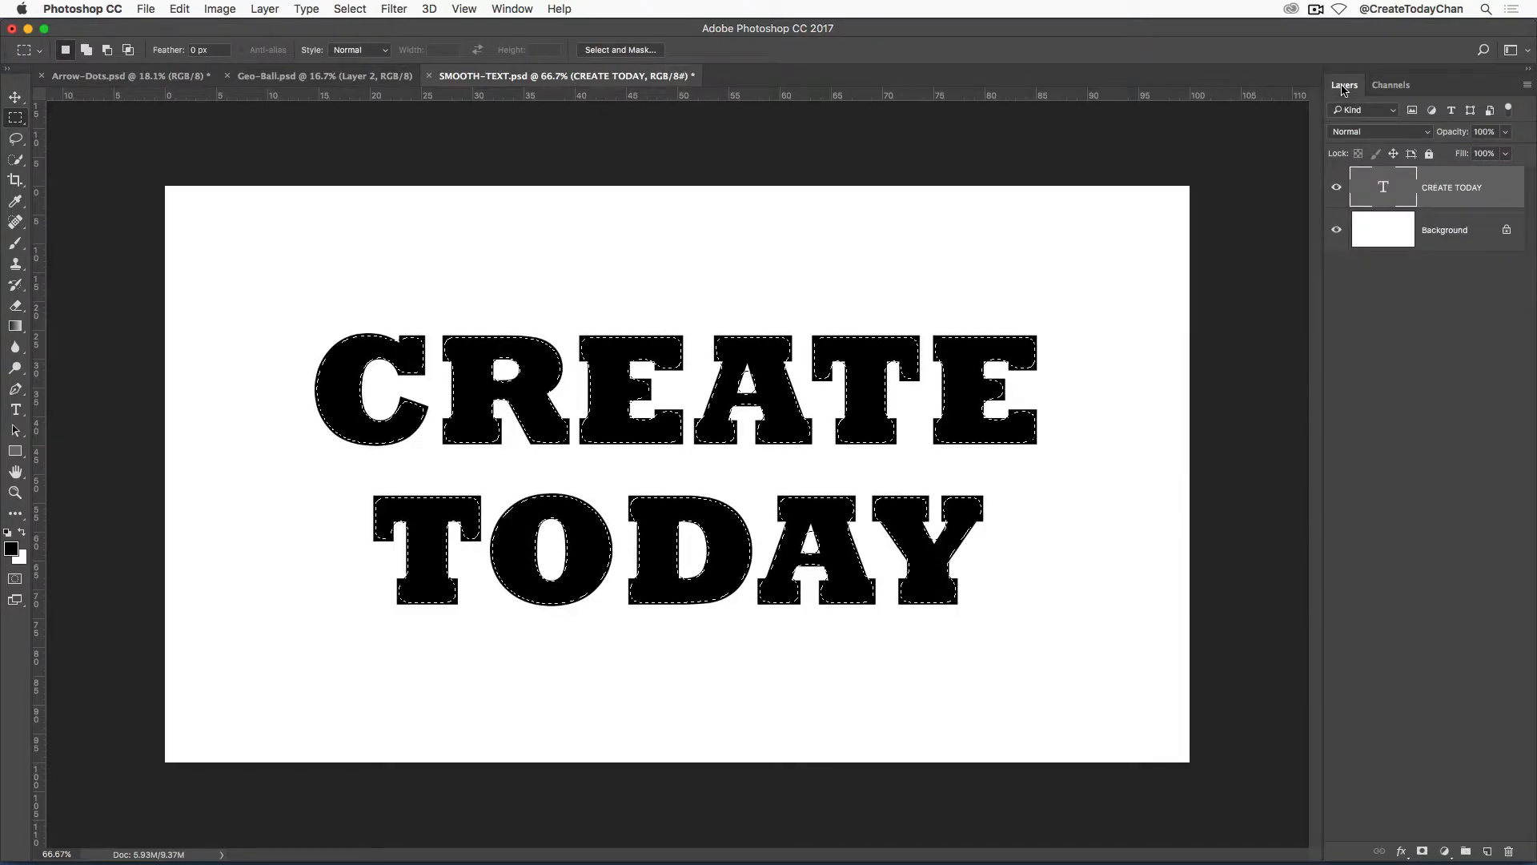
pyautogui.click(1337, 189)
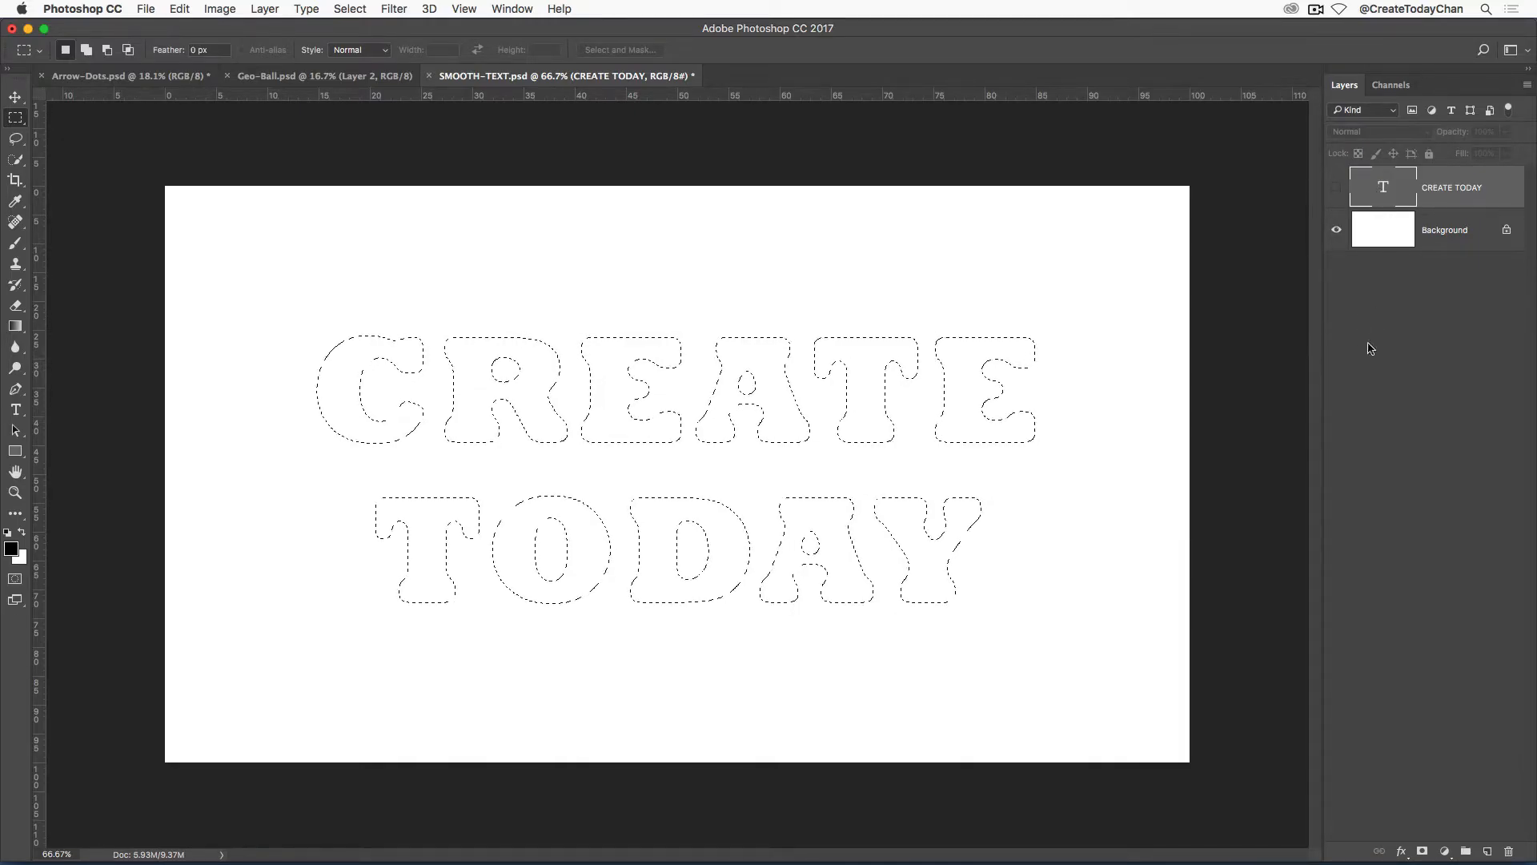
# Fill the rounded text selection with black on a new layer above the text layer, and deselect.
pyautogui.click(1487, 851)
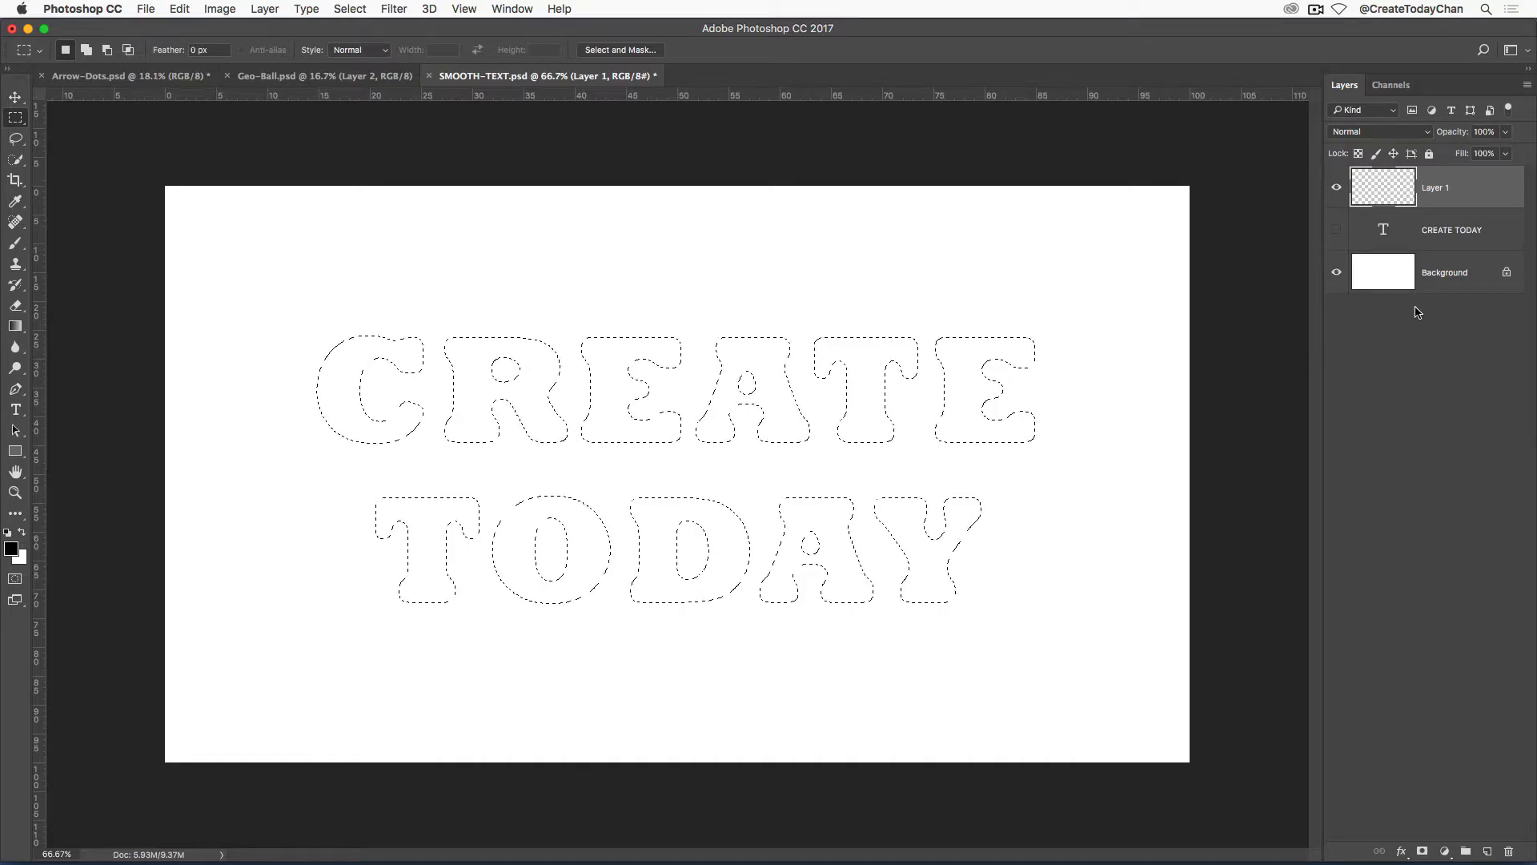
pyautogui.hotkey('alt', 'BackSpace')
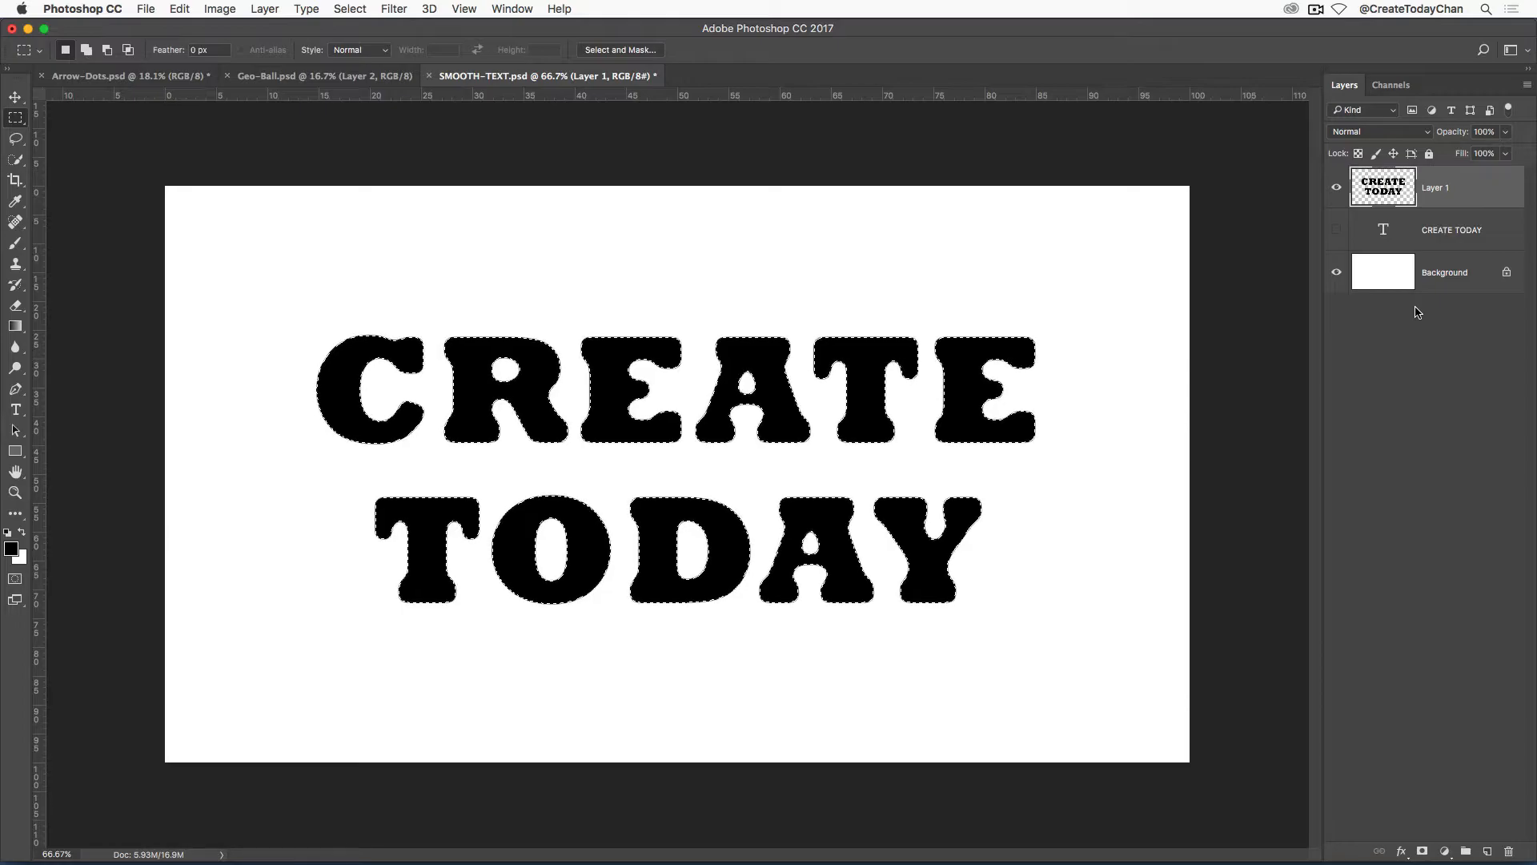
pyautogui.press('super+d')
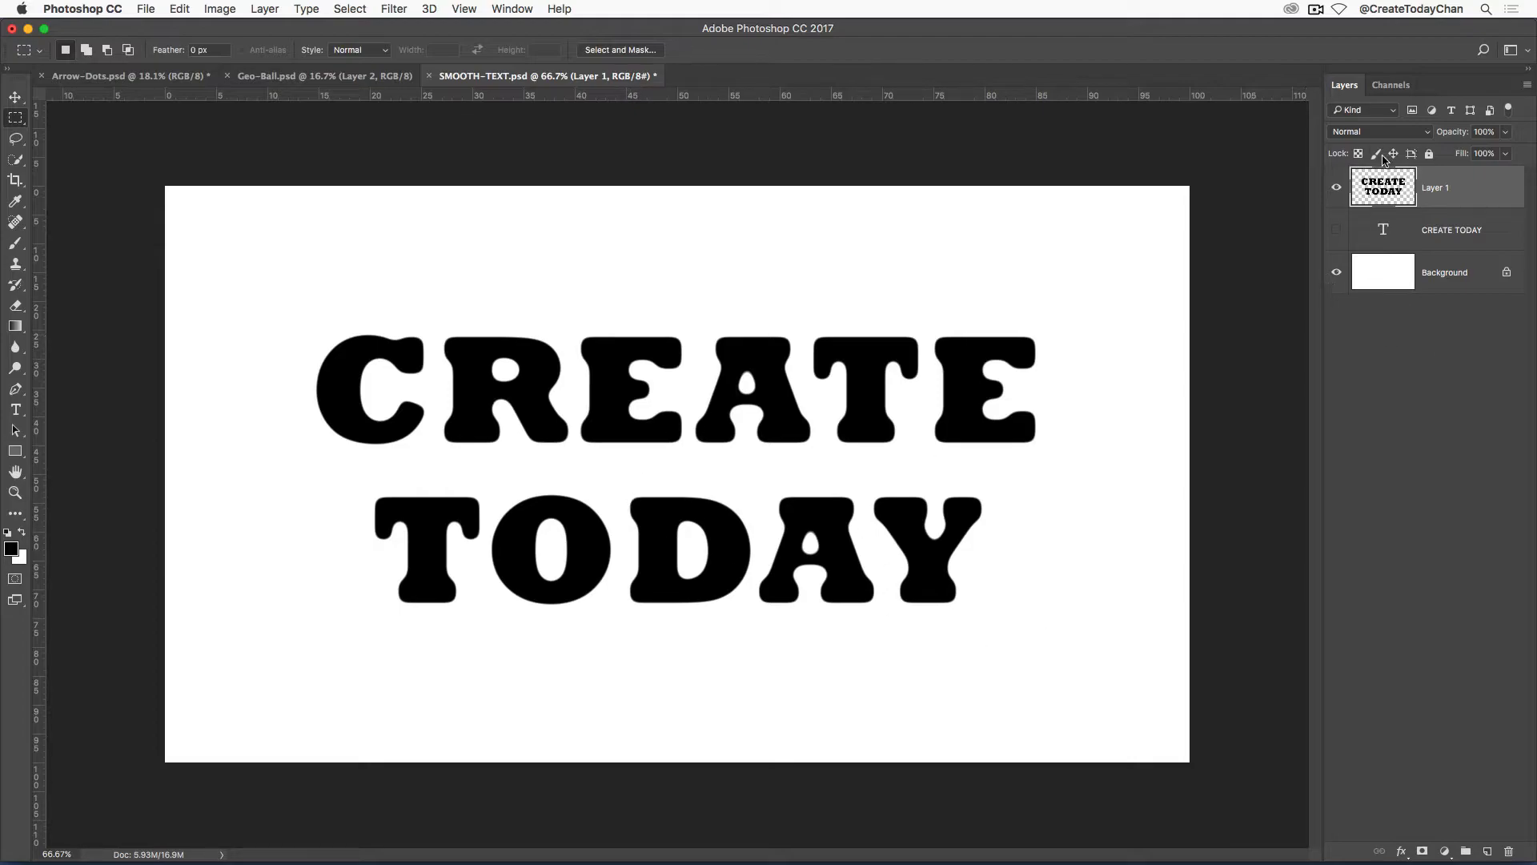
# Compare the original CREATE TODAY text with the smoothed Layer 1, leaving Layer 1 visible and the text layer hidden.
pyautogui.click(1336, 191)
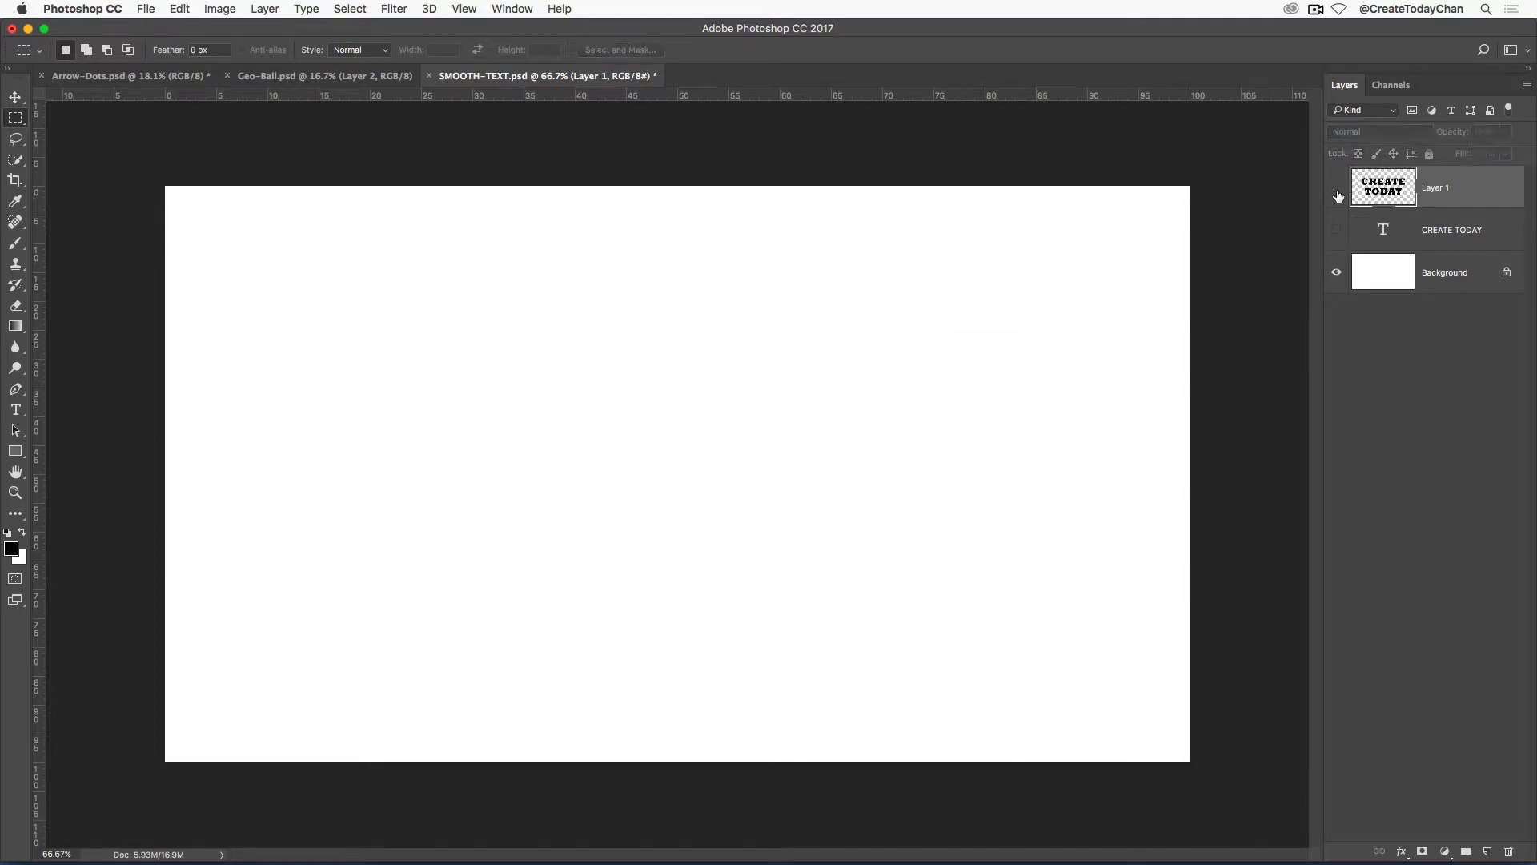
pyautogui.click(1336, 231)
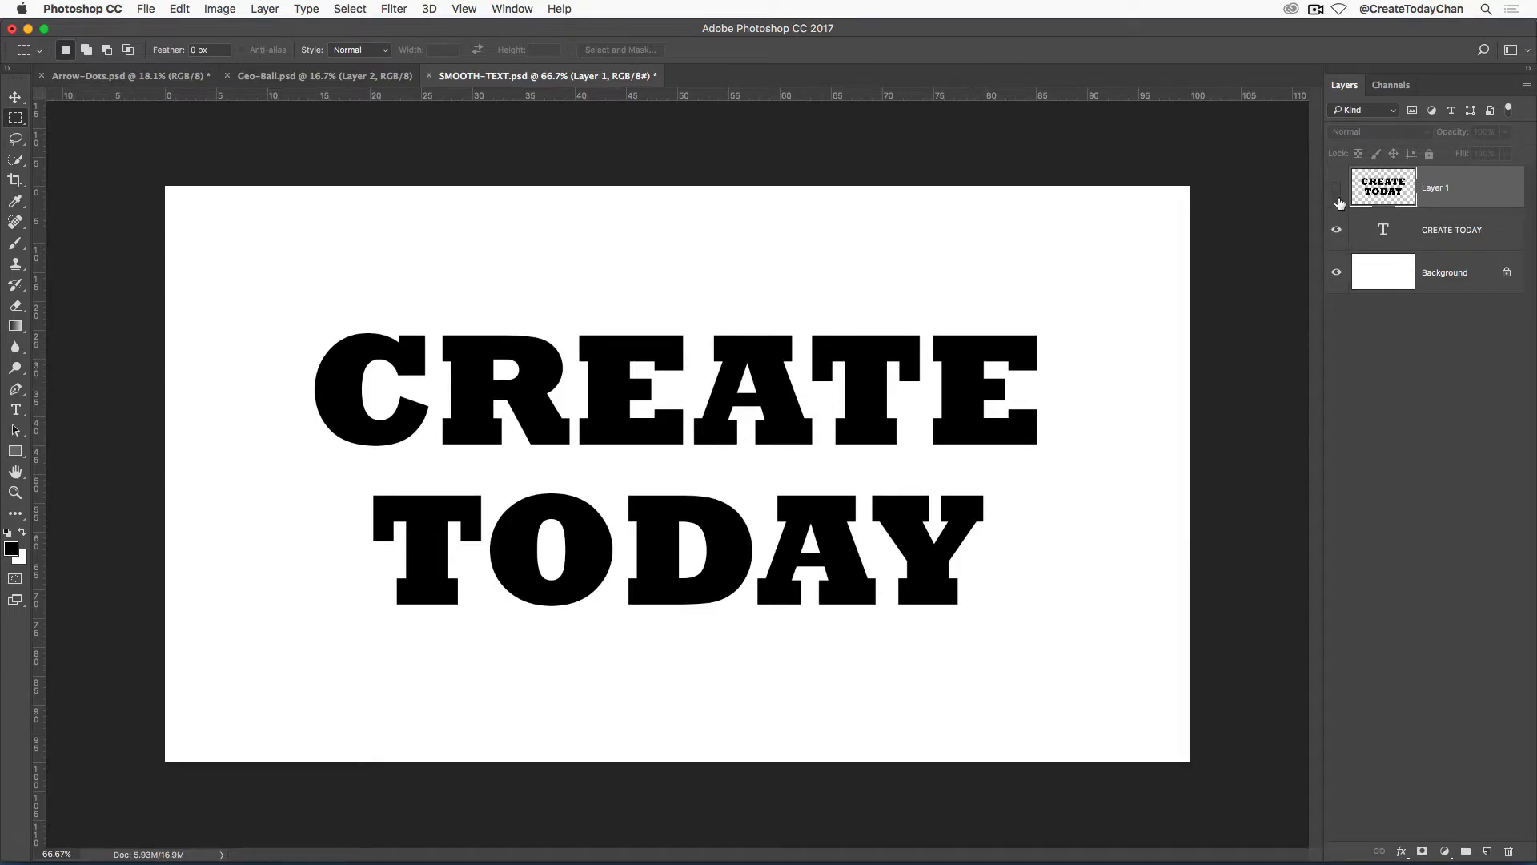
pyautogui.click(1337, 232)
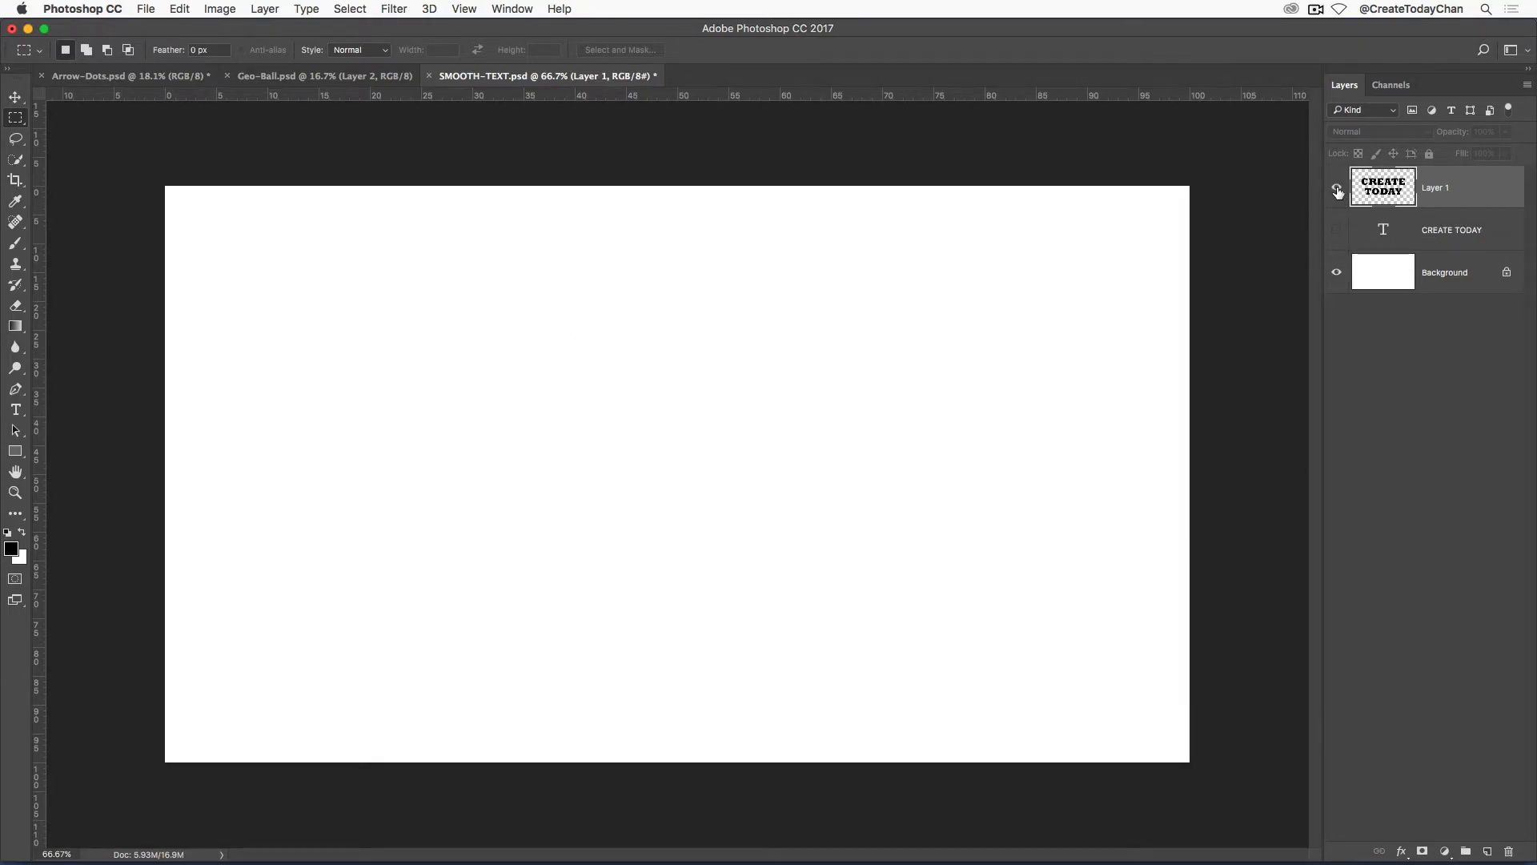
pyautogui.click(1336, 189)
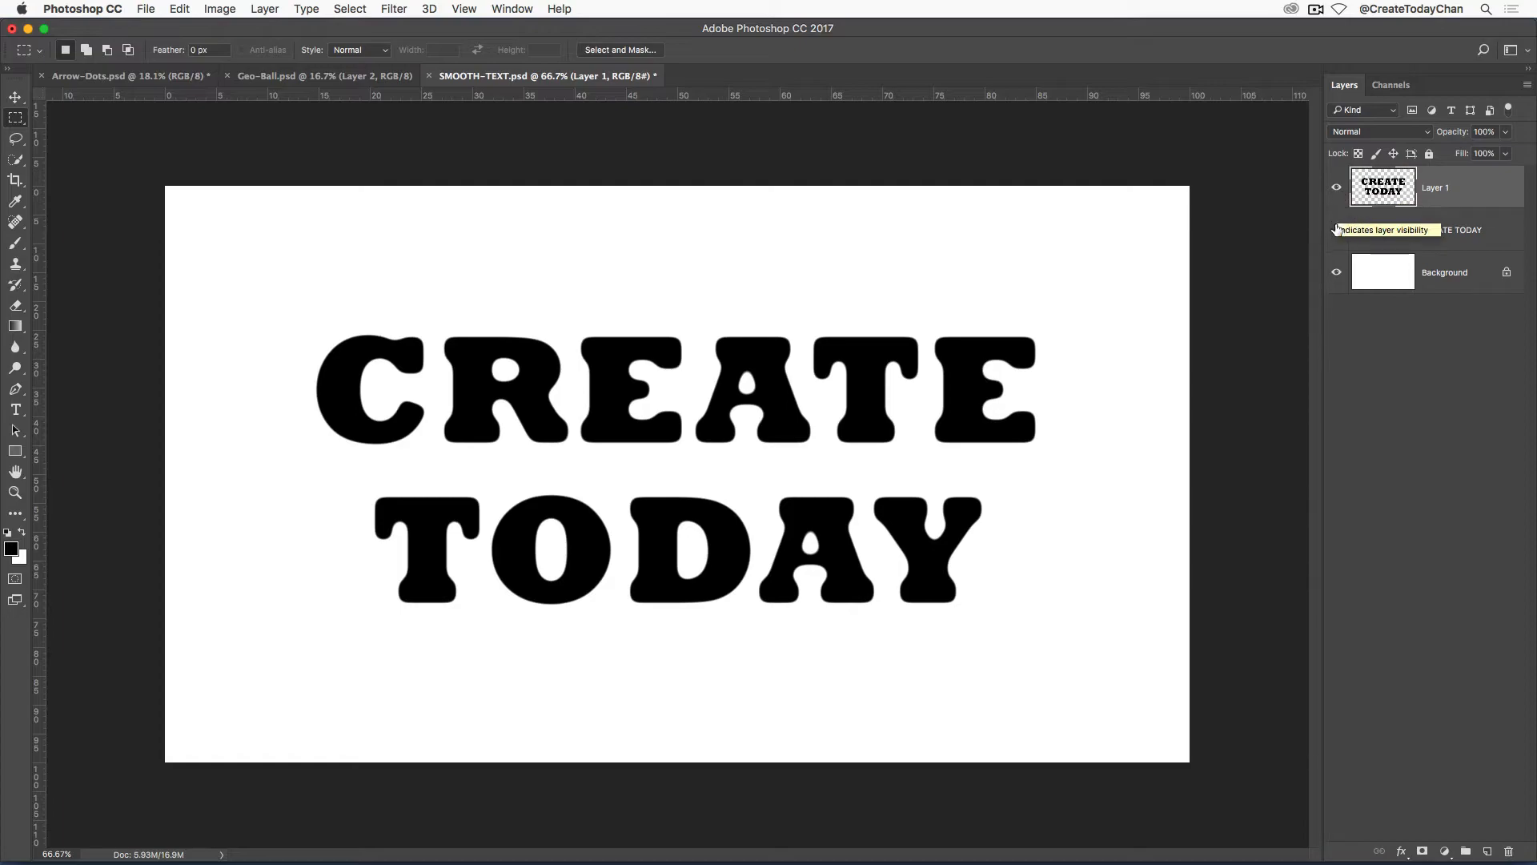